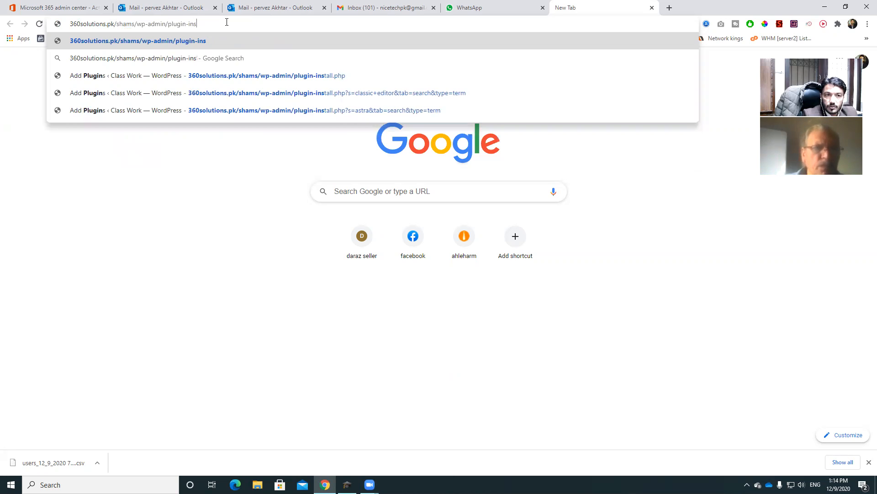
Step: Open 360solutions.pk/shams/wp-admin and log in to the WordPress admin with the saved credentials
key("BackSpace")
key("BackSpace")
key("BackSpace")
key("BackSpace")
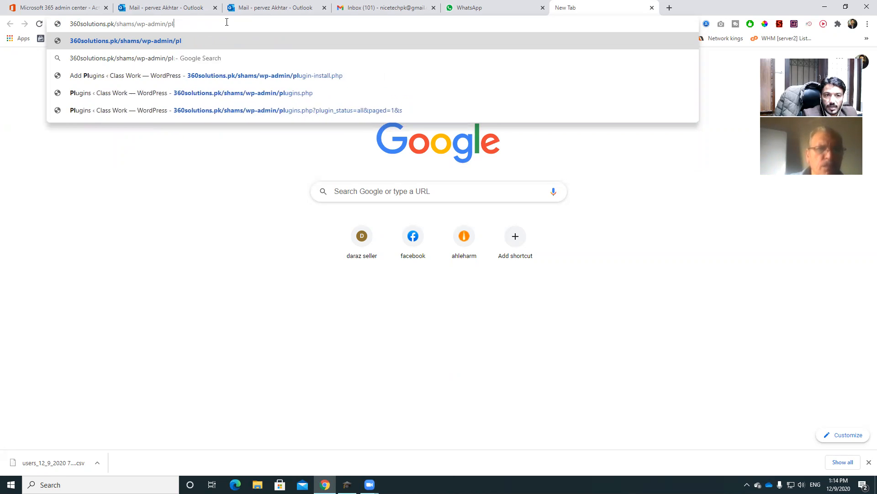
key("BackSpace")
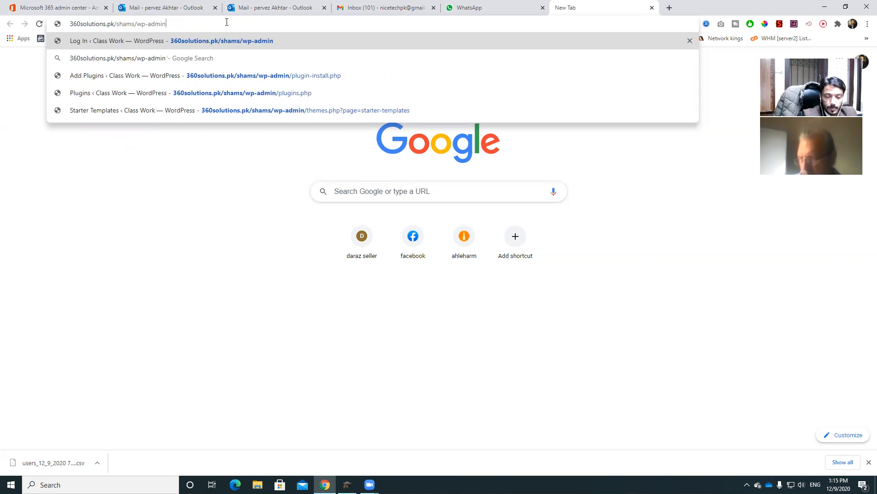
key("Return")
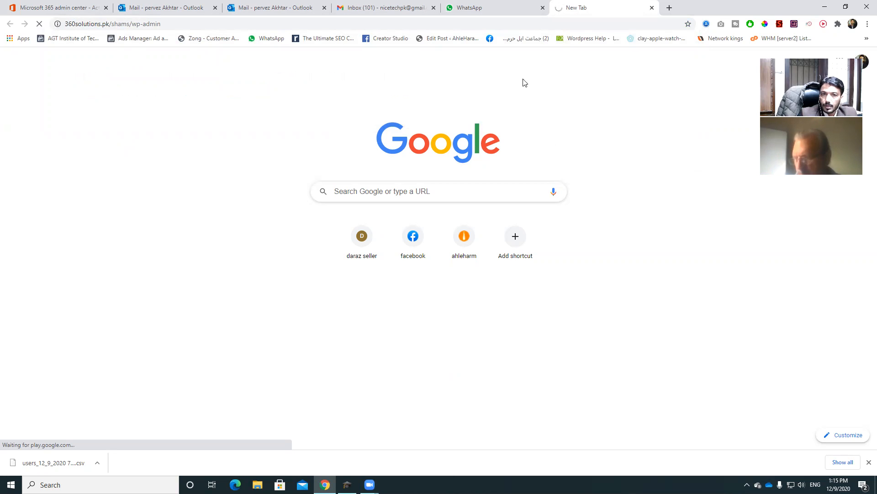
left_click(493, 4)
left_click(581, 4)
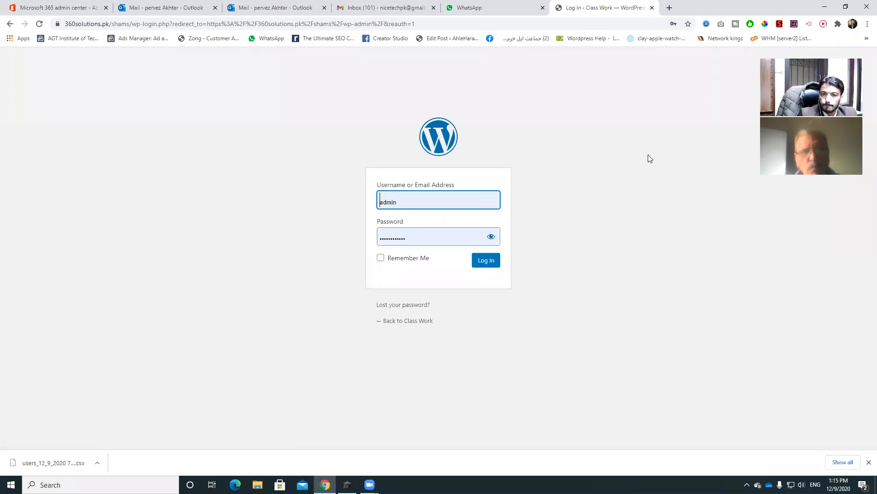
left_click(487, 266)
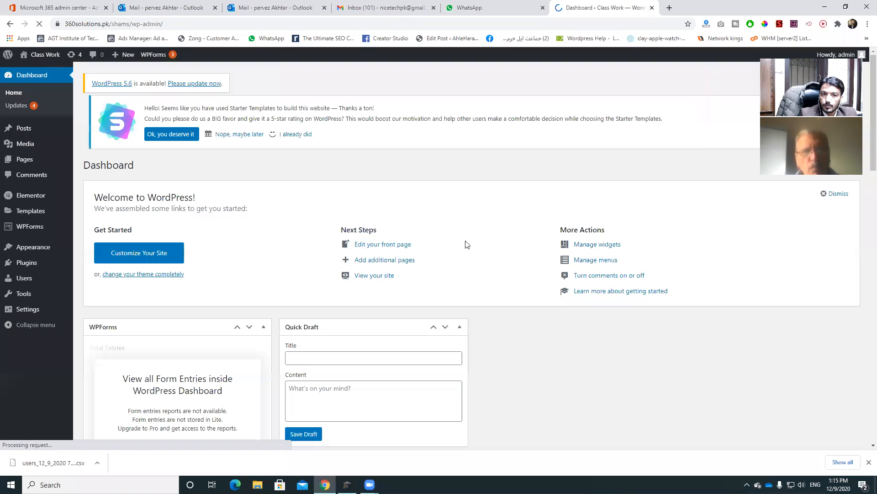
Step: Open the Class Work public site in a new browser tab and switch to it
scroll(333, 190, "down", 5)
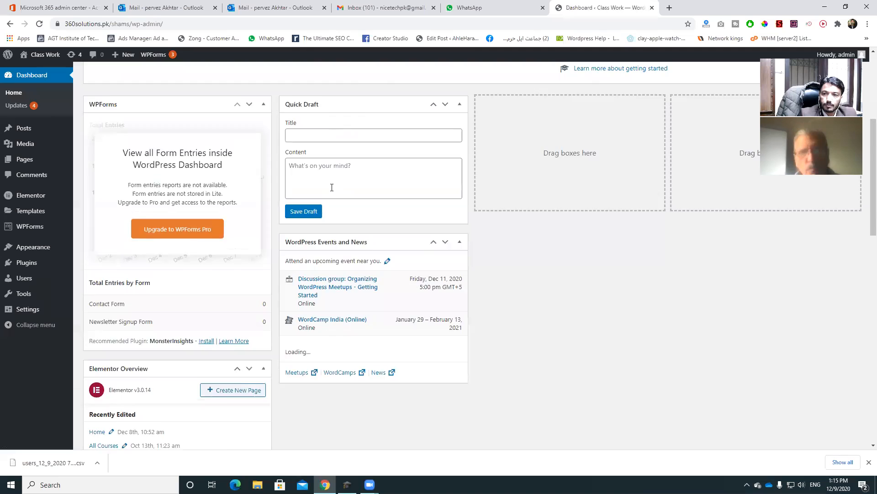
scroll(332, 187, "up", 5)
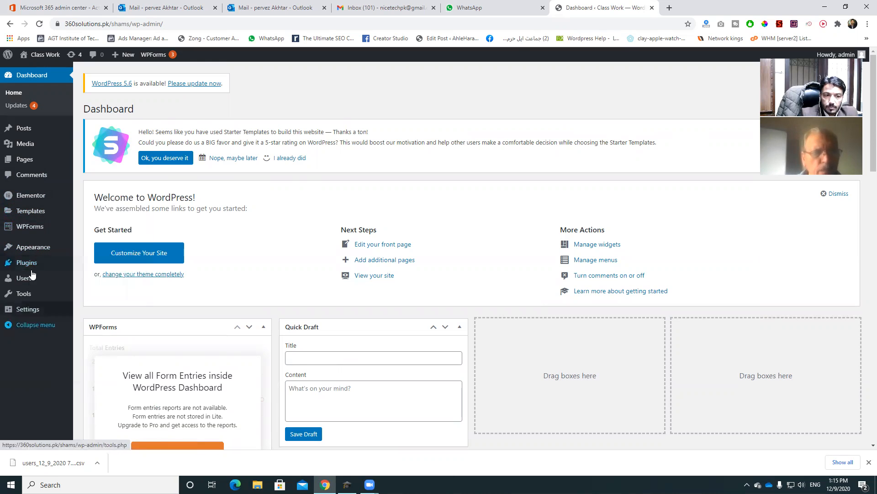
mouse_move(41, 55)
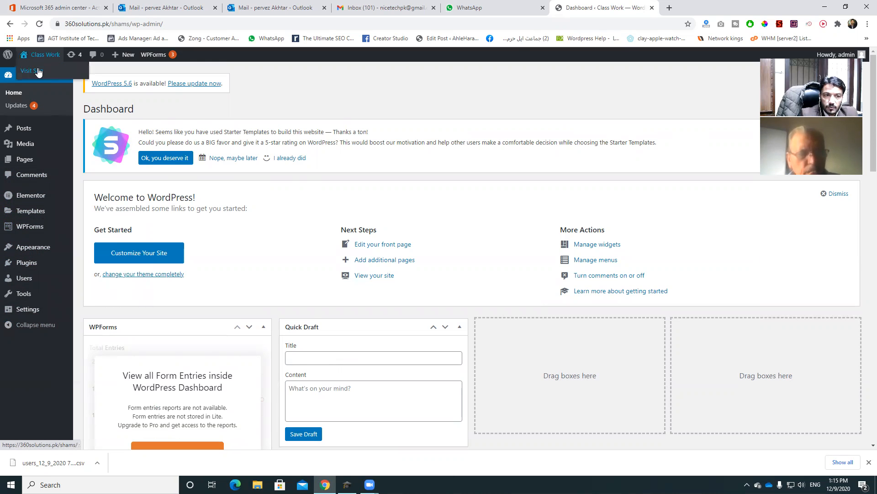
right_click(38, 72)
left_click(111, 75)
left_click(679, 6)
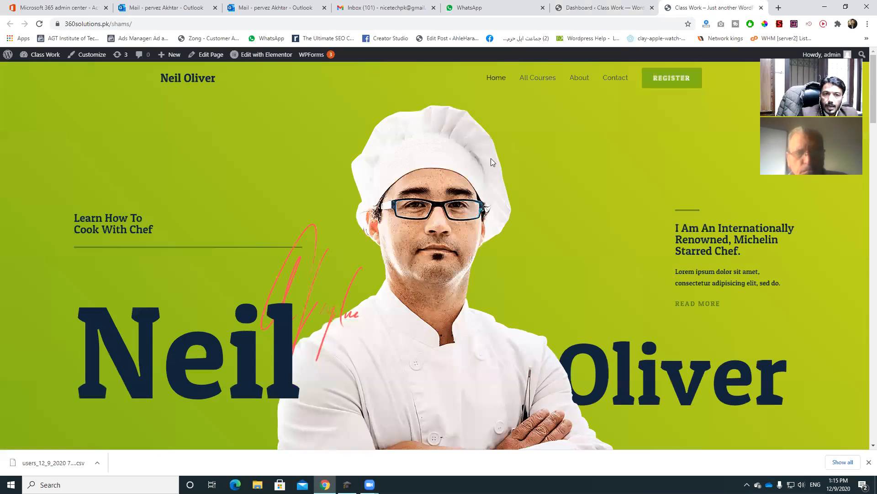
Step: Look through the site's home page down to the Testimonials section and return to its header
scroll(345, 155, "down", 15)
scroll(365, 169, "down", 1)
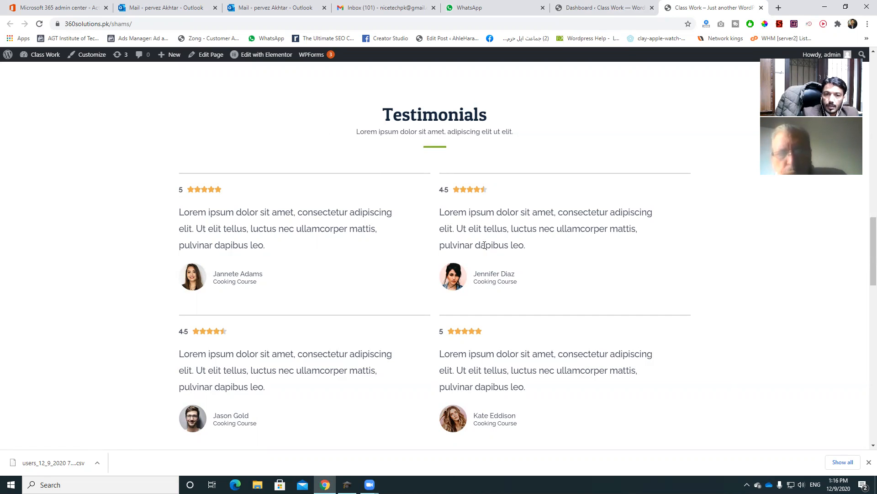
scroll(492, 243, "up", 20)
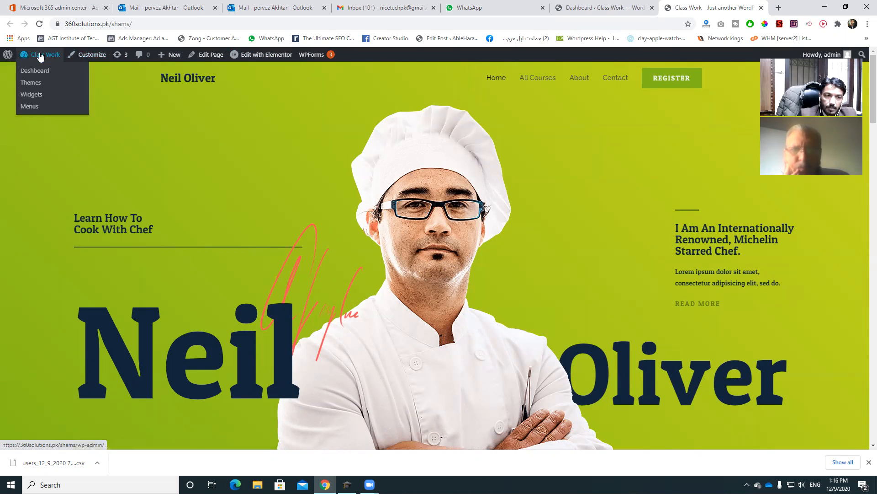
Step: Open the site's WordPress dashboard in another new browser tab and switch to it
right_click(36, 71)
left_click(64, 81)
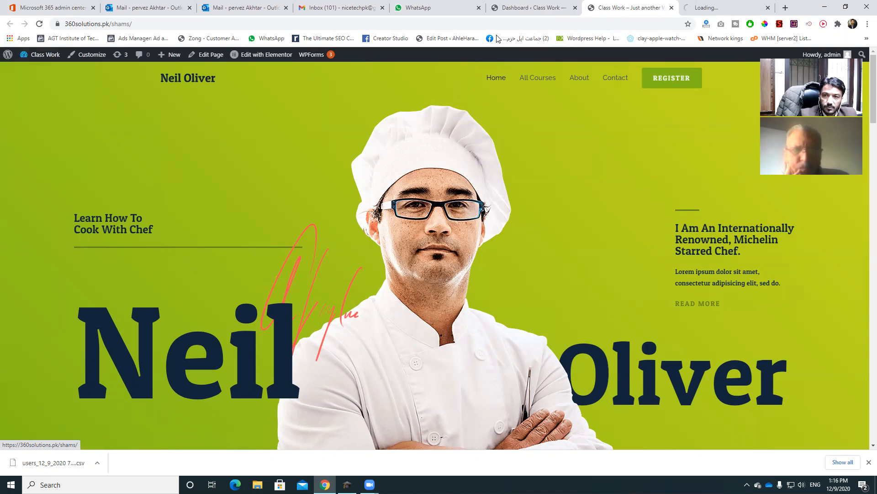
key("ctrl+Tab")
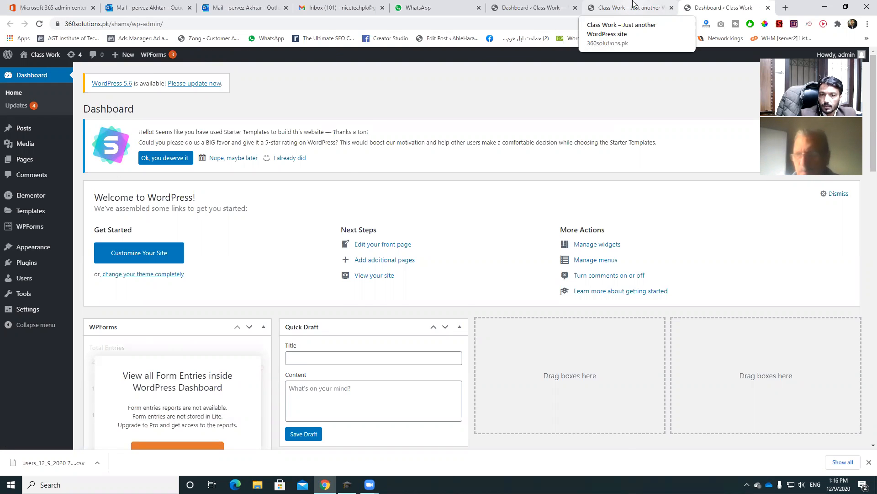
Step: Return to the public site and review the home page's courses, testimonials and footer with the Subscribe form
left_click(634, 4)
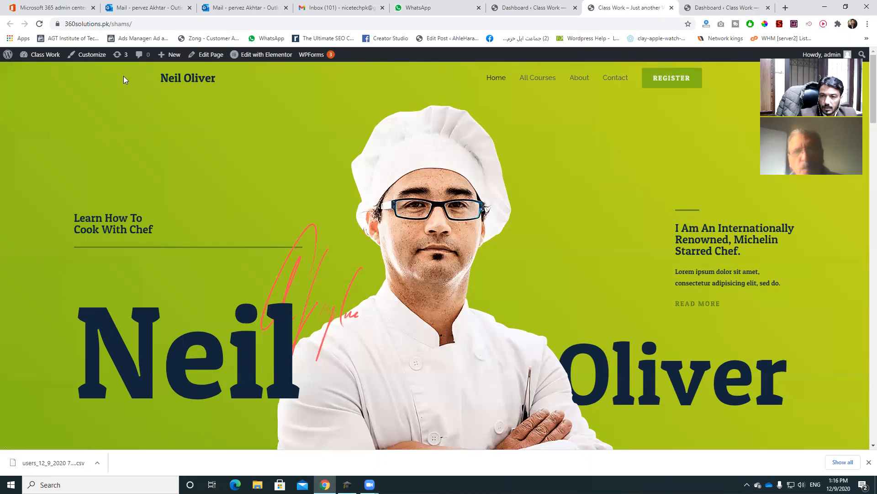
scroll(124, 77, "down", 20)
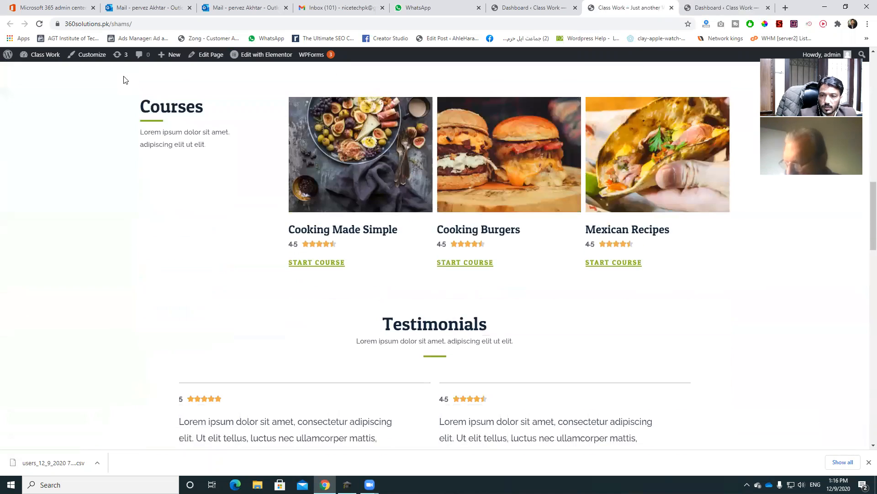
scroll(124, 79, "down", 6)
scroll(127, 80, "up", 2)
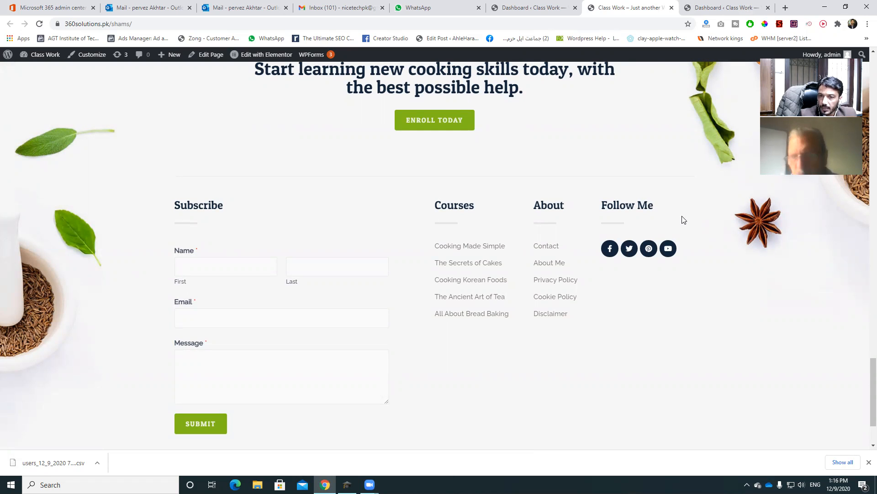
scroll(685, 222, "up", 10)
scroll(684, 219, "up", 10)
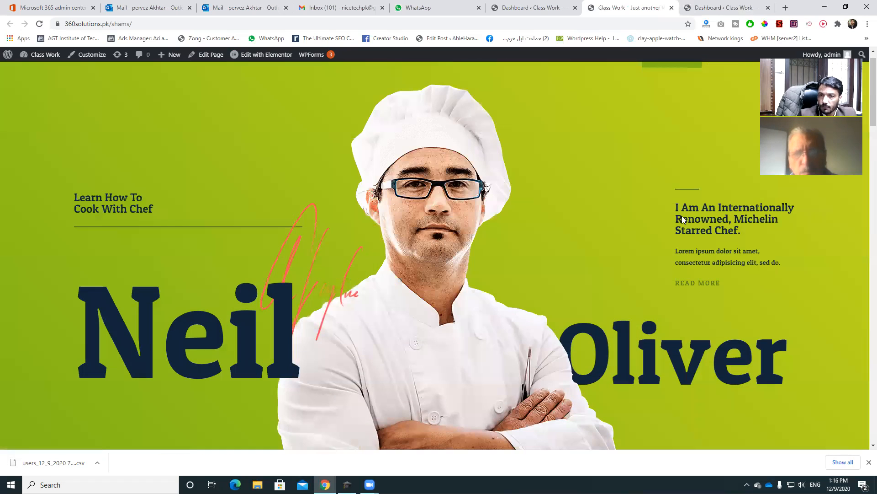
Step: Visit the site's All Courses page and examine the content of the About page
left_click(535, 78)
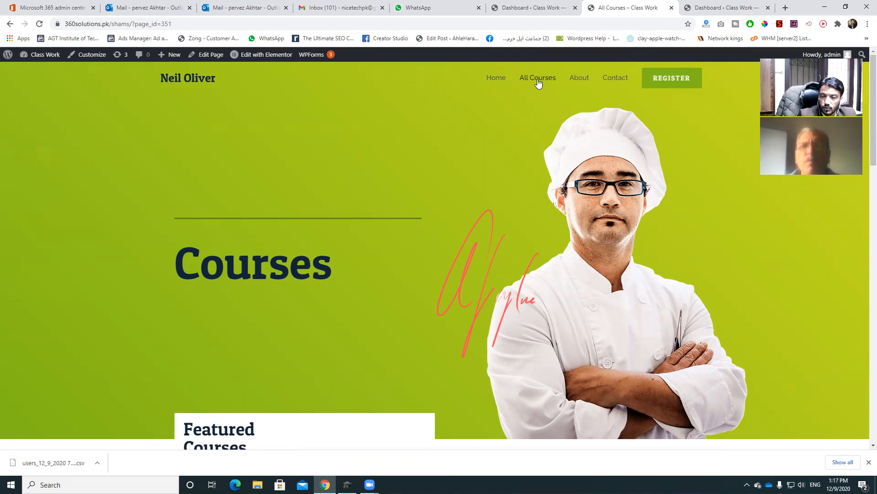
left_click(580, 78)
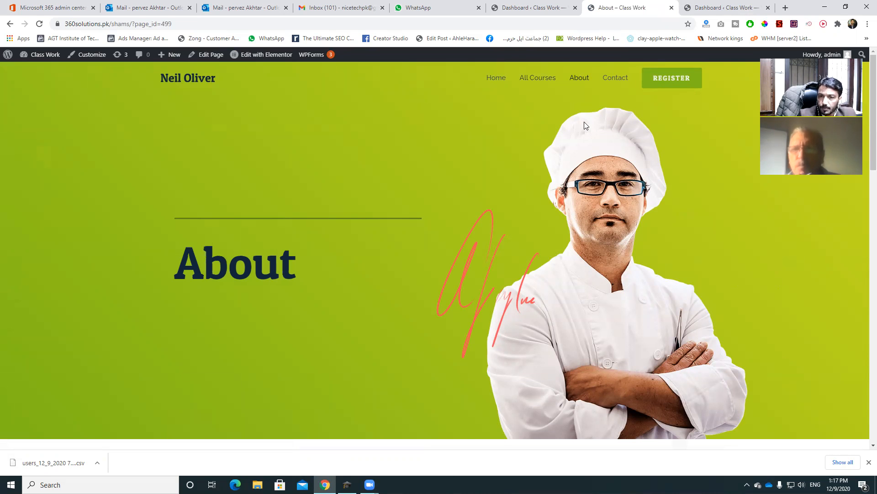
scroll(561, 140, "down", 15)
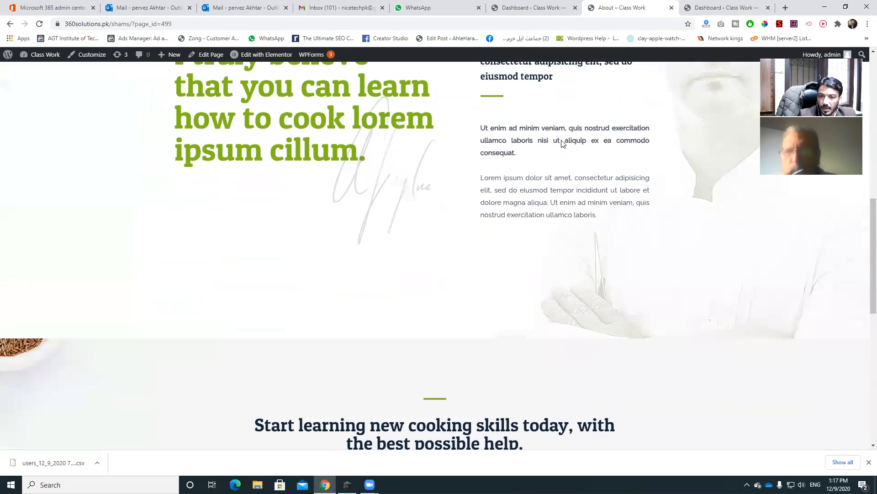
scroll(561, 142, "down", 4)
scroll(561, 142, "up", 15)
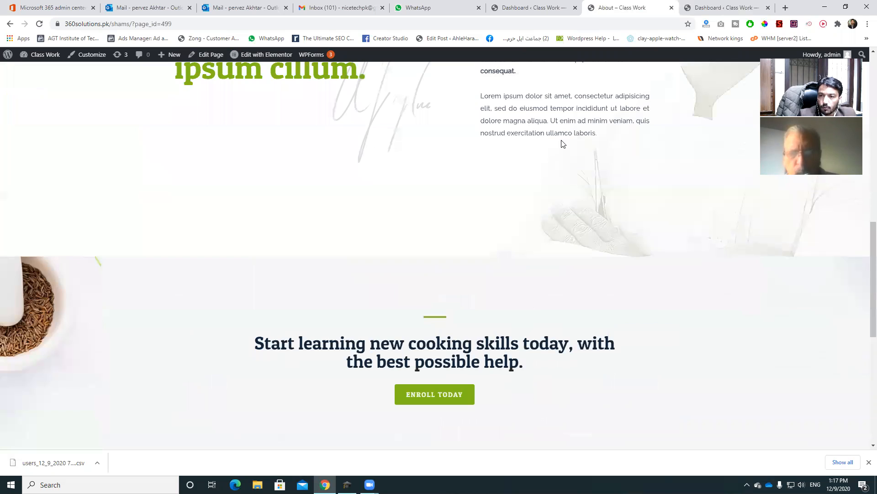
scroll(561, 140, "up", 5)
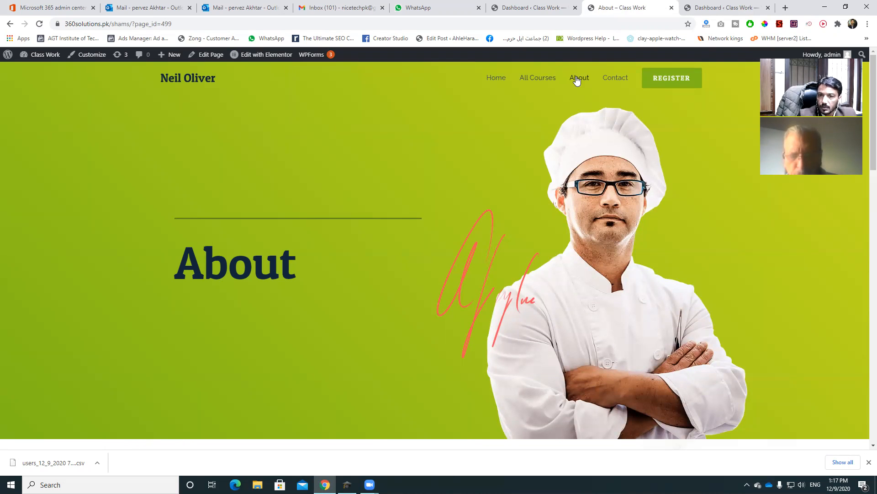
Step: Examine the Contact page's Get in Touch details and message form, and try the header's Register link
left_click(615, 78)
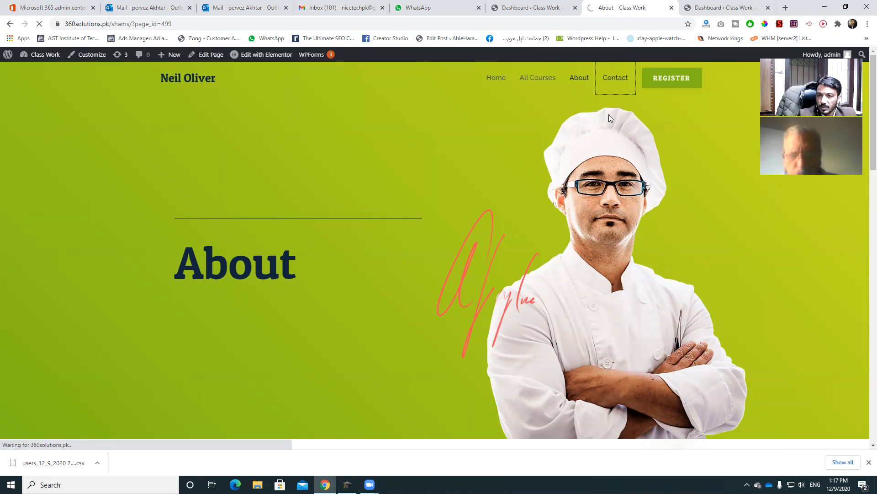
scroll(582, 163, "down", 6)
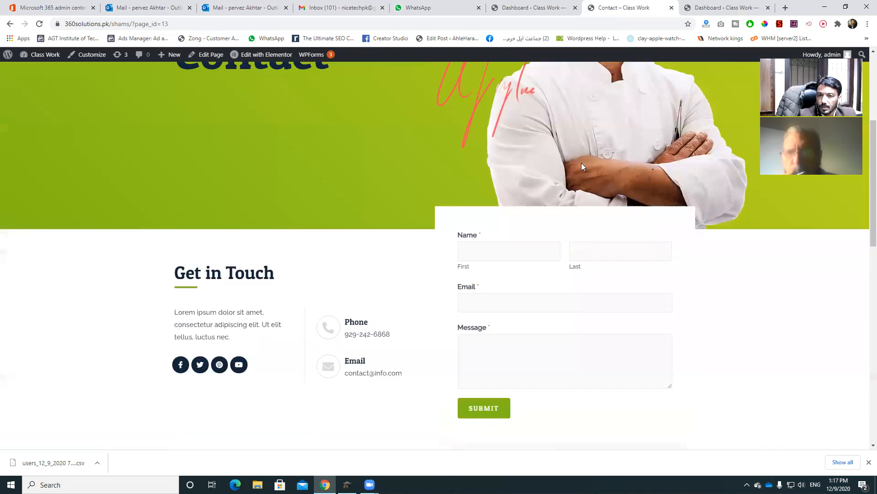
scroll(503, 128, "up", 6)
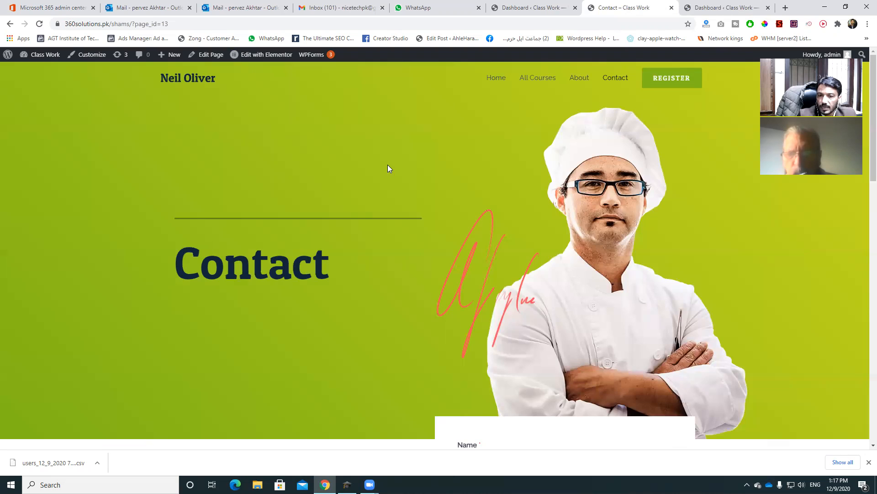
scroll(387, 169, "down", 12)
scroll(402, 201, "up", 6)
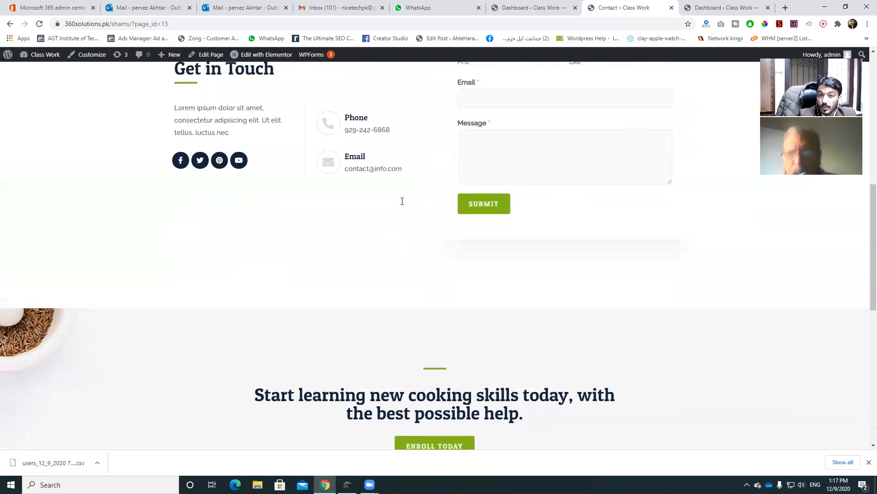
scroll(403, 201, "up", 6)
scroll(364, 160, "up", 3)
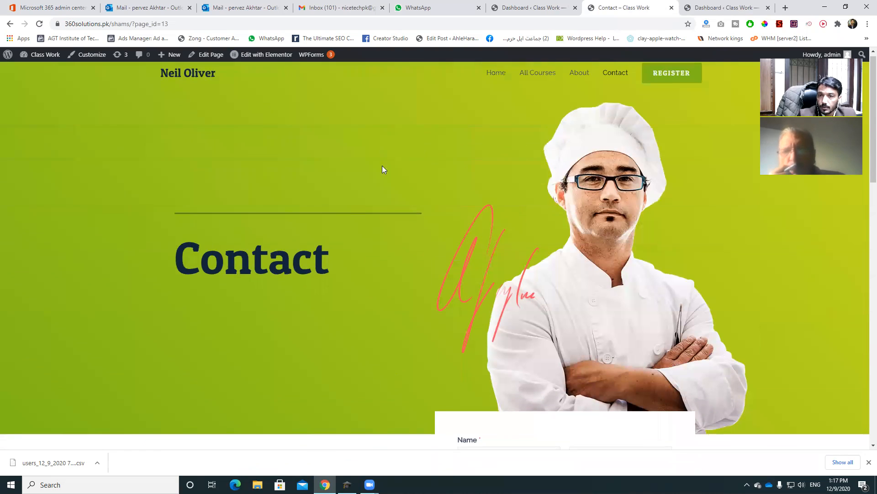
scroll(463, 178, "down", 1)
scroll(321, 189, "down", 3)
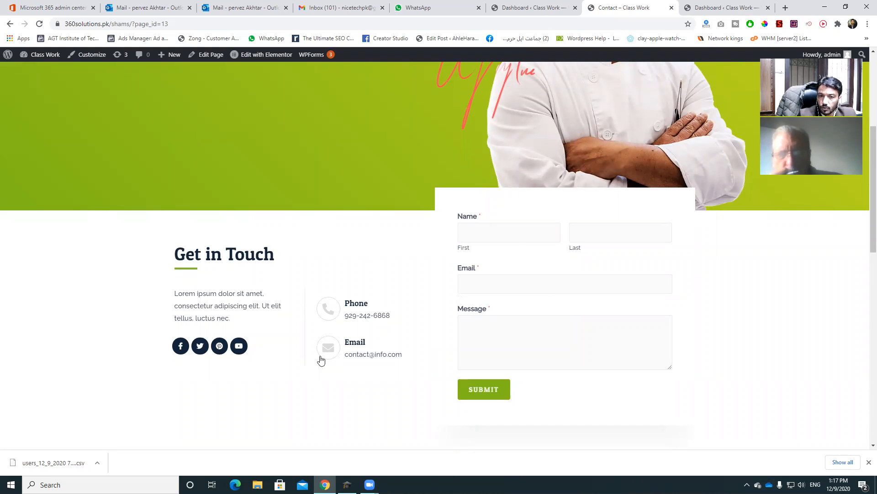
scroll(581, 269, "up", 5)
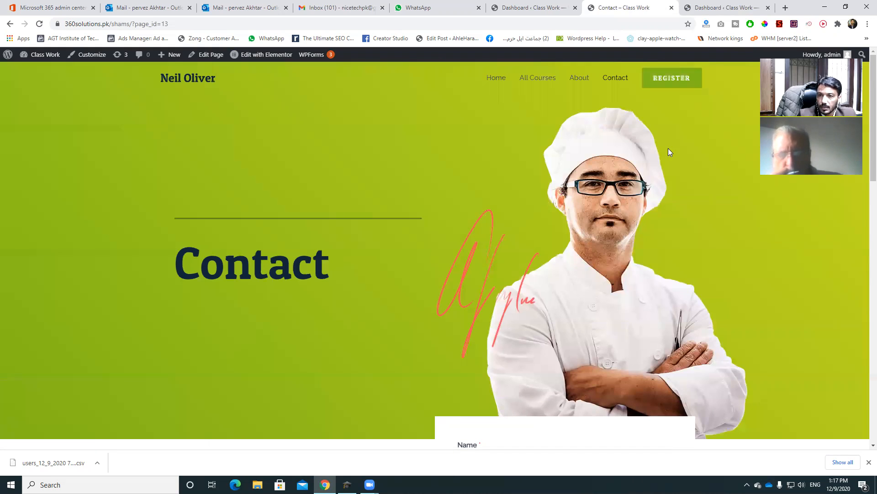
left_click(674, 69)
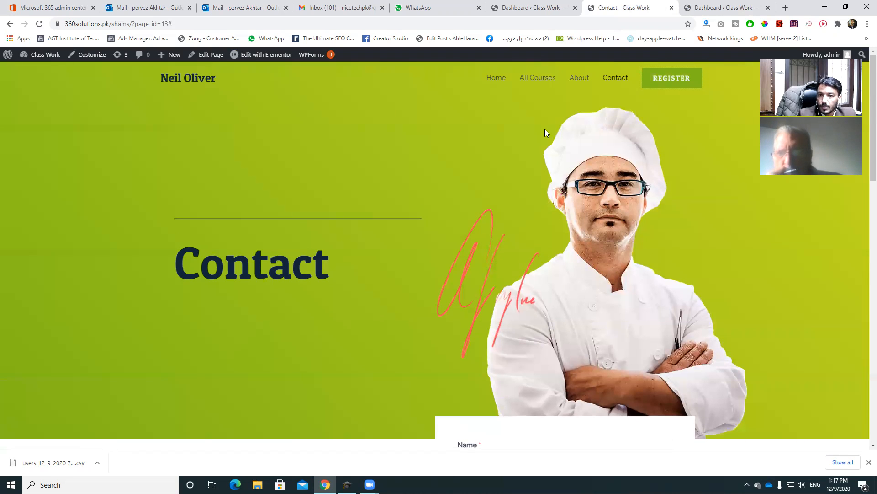
Step: Go back to the site's Home page, review its sections through to the footer, and reload Home
left_click(491, 79)
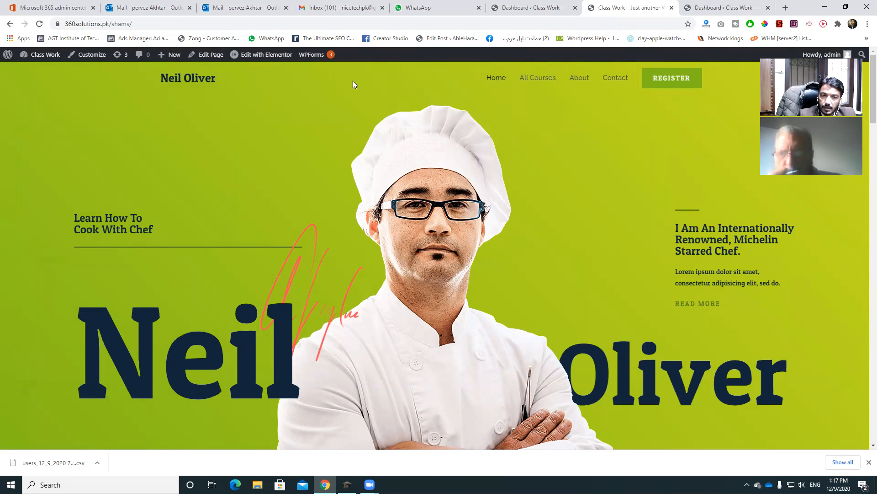
scroll(383, 366, "down", 20)
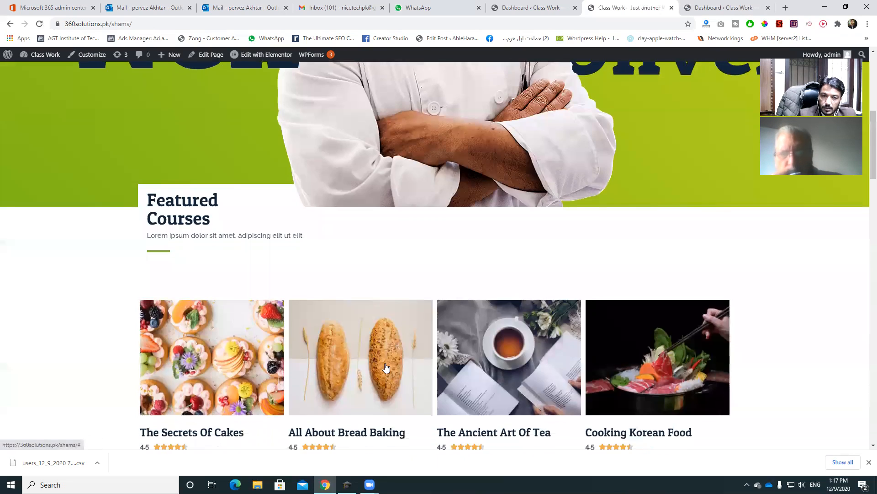
scroll(386, 367, "down", 12)
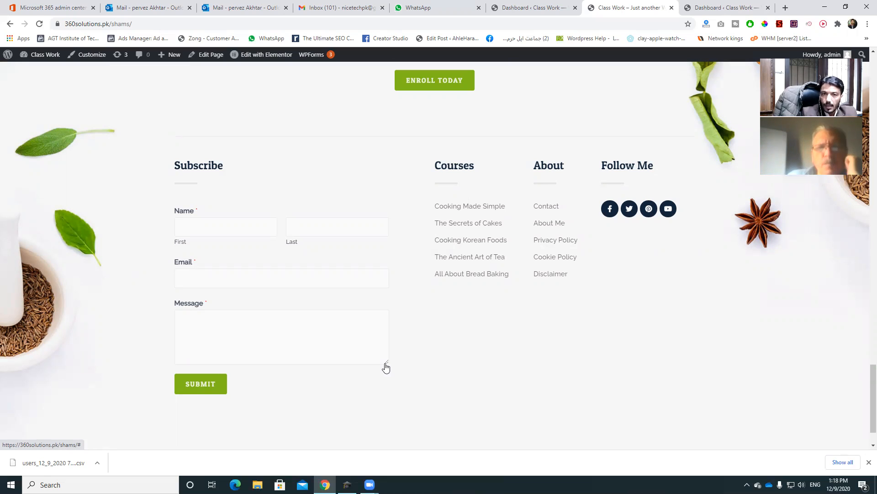
scroll(534, 170, "up", 1)
scroll(533, 169, "up", 20)
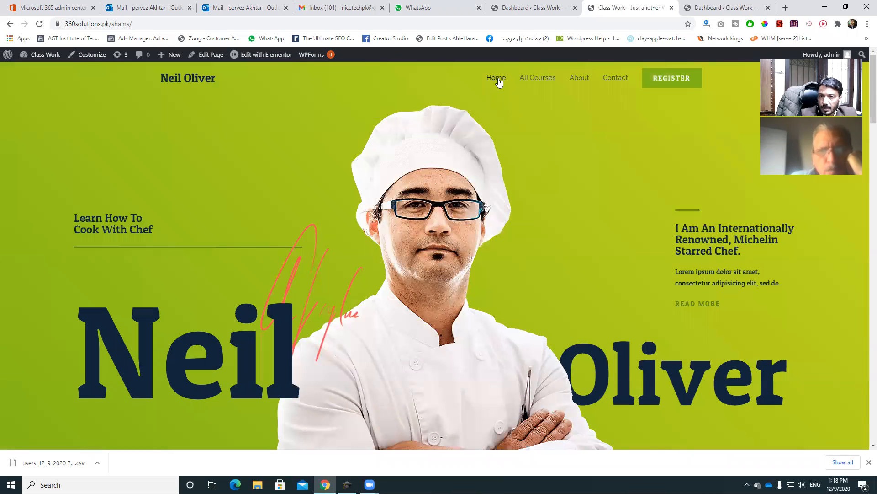
left_click(498, 78)
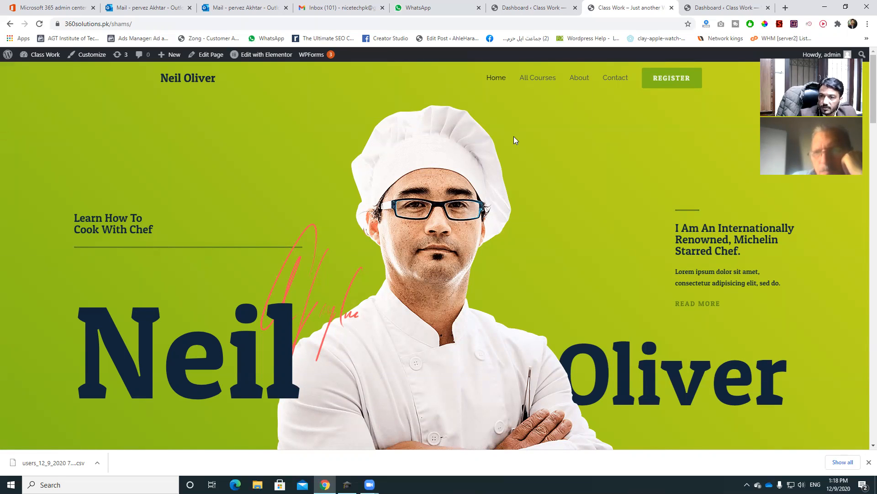
Step: Search Google for elementor in a new browser tab and open the official elementor.com website
left_click(513, 9)
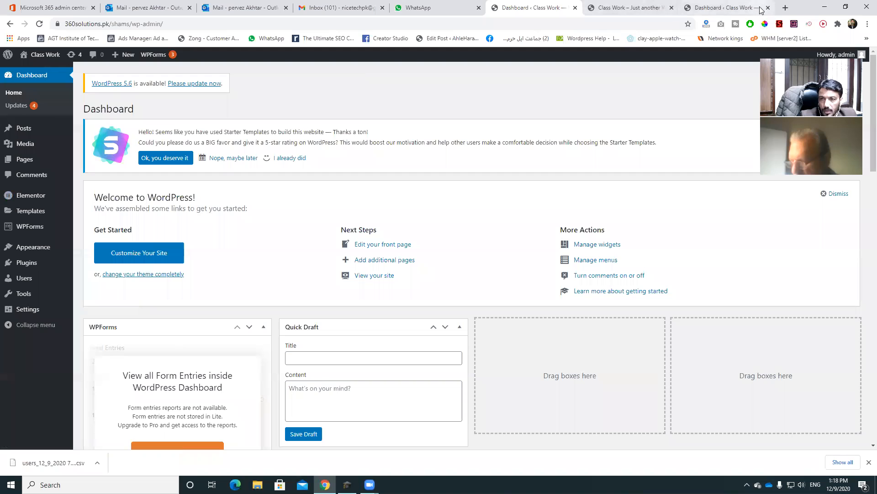
left_click(787, 8)
left_click(622, 24)
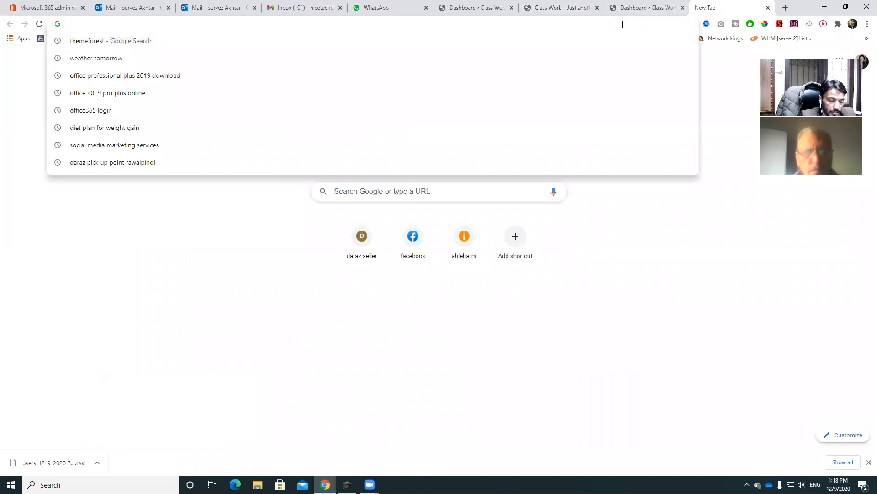
type("eleme")
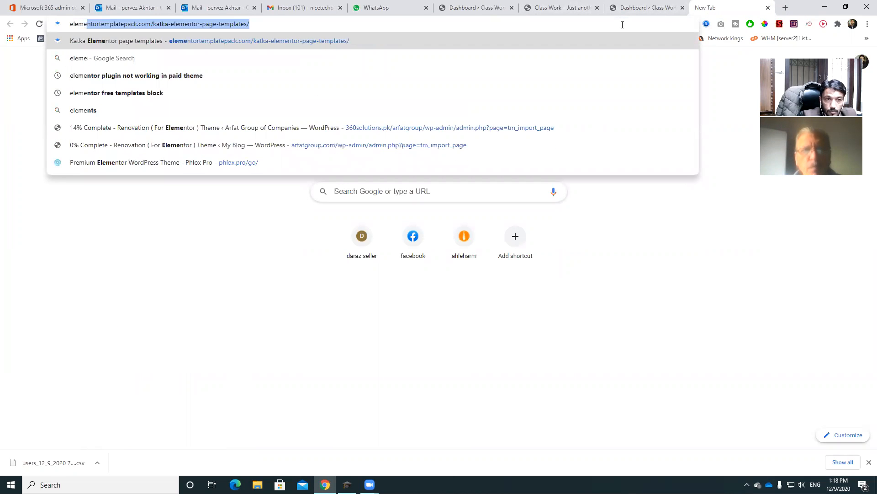
type("ntor")
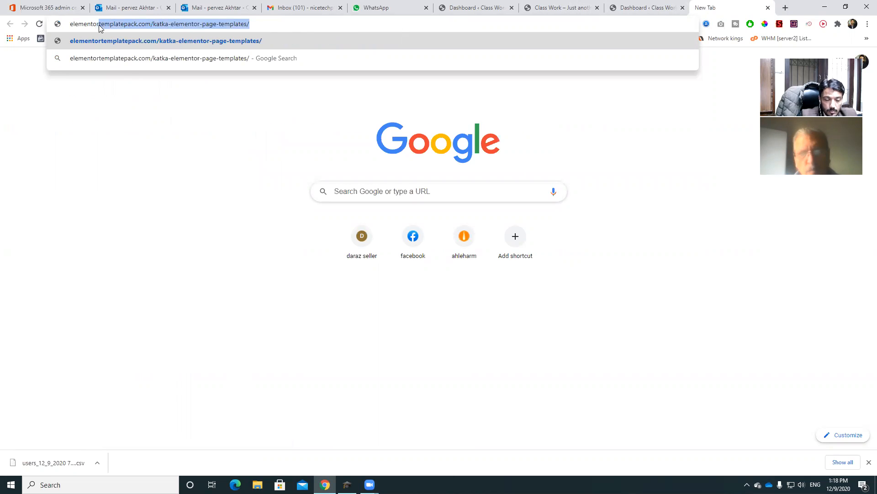
key("Delete")
key("Return")
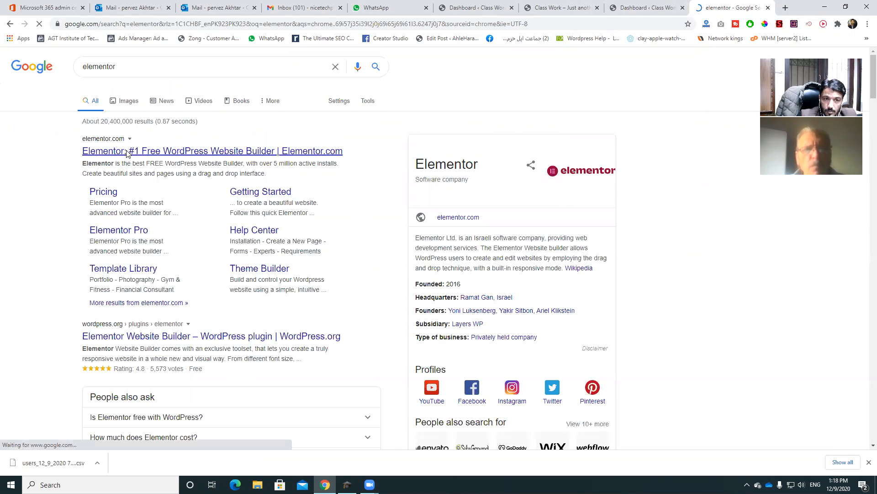
left_click(127, 152)
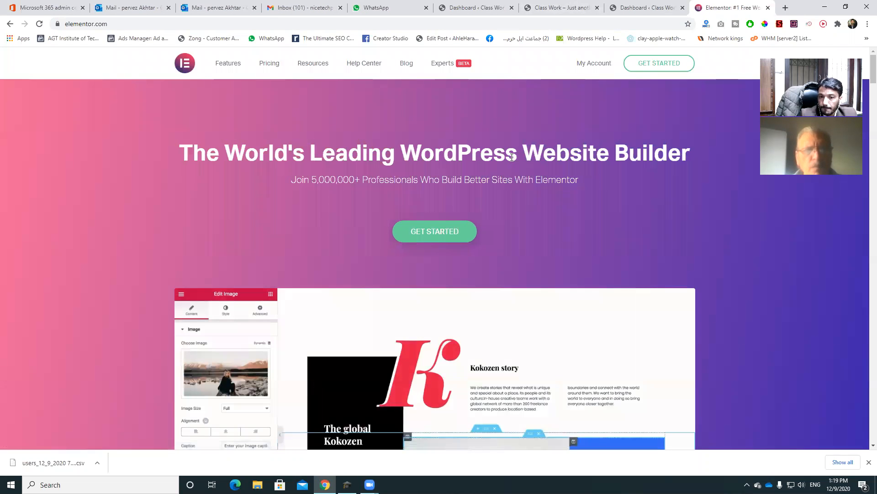
Step: Examine the Elementor home page from its feature sections and user reviews to the footer, and back up to the Extendable & Developer-Friendly section
scroll(508, 166, "down", 4)
scroll(517, 160, "down", 15)
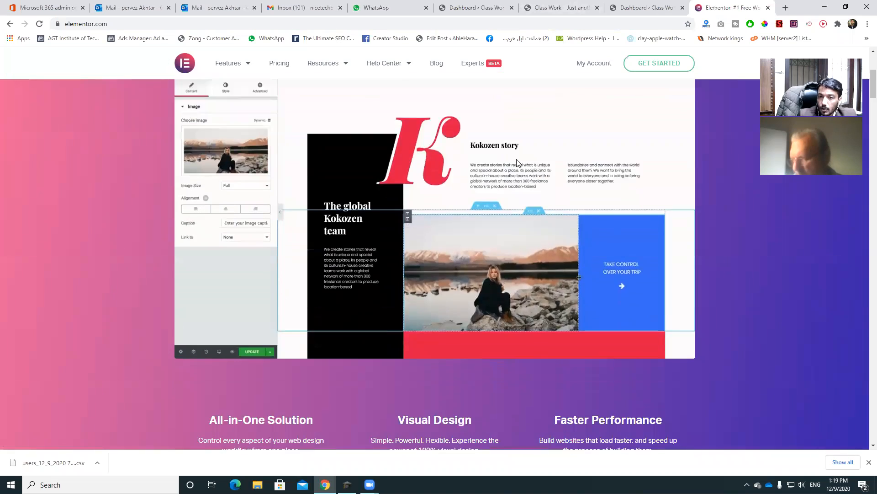
scroll(529, 170, "down", 12)
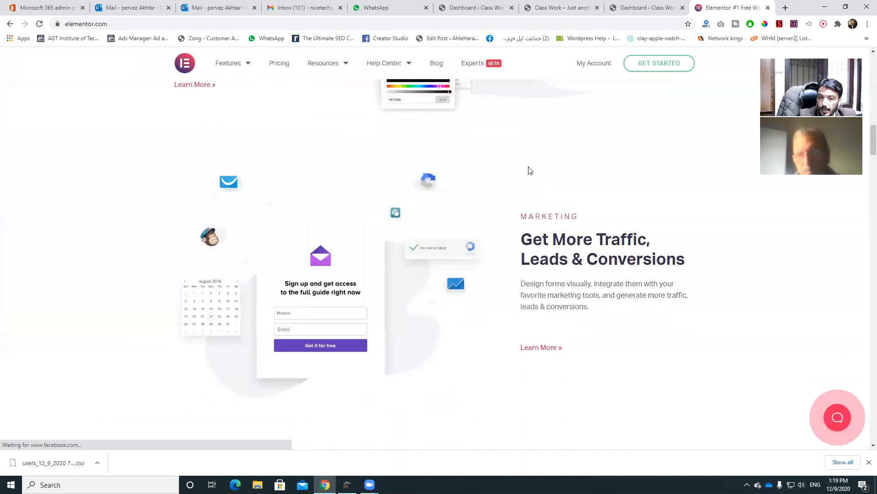
scroll(539, 192, "down", 20)
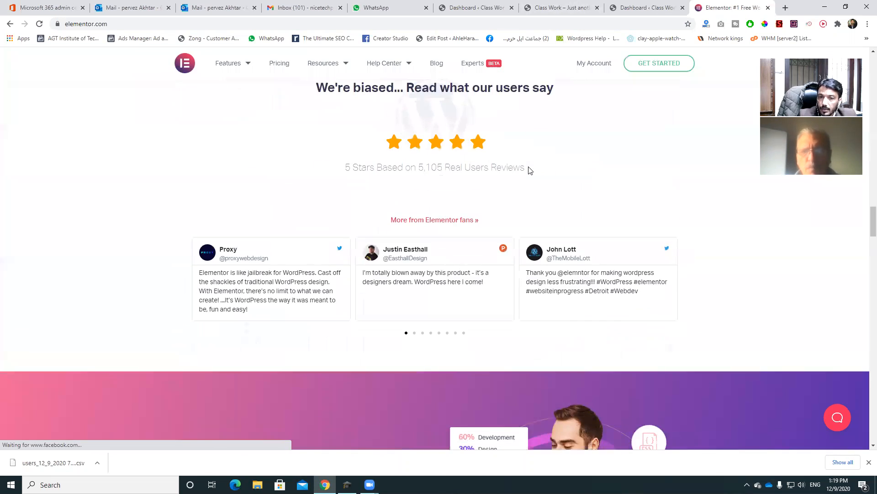
scroll(560, 218, "down", 6)
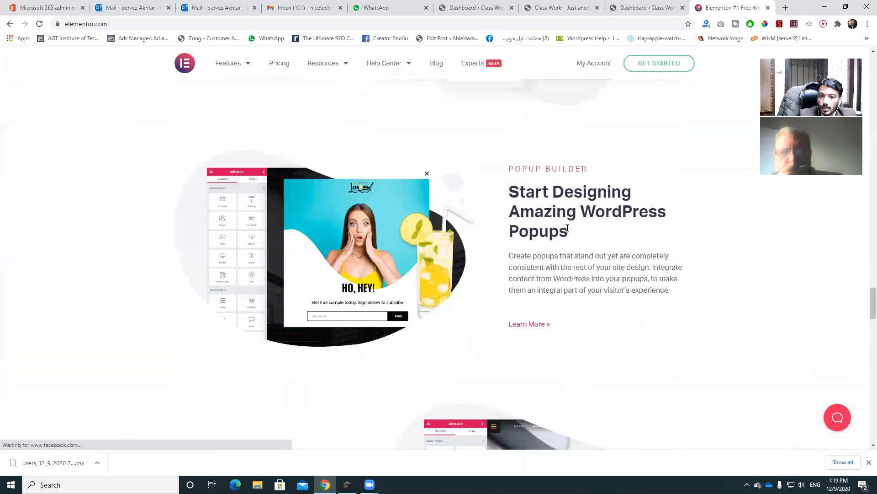
scroll(567, 227, "down", 15)
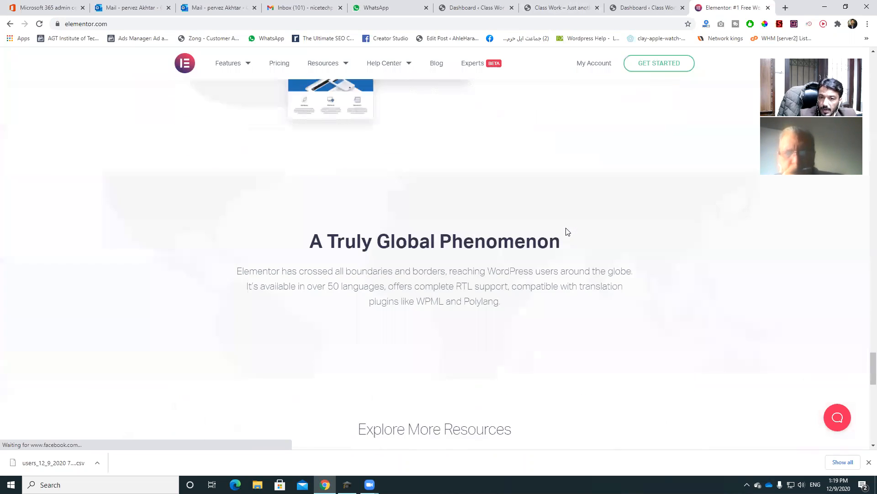
scroll(566, 236, "down", 11)
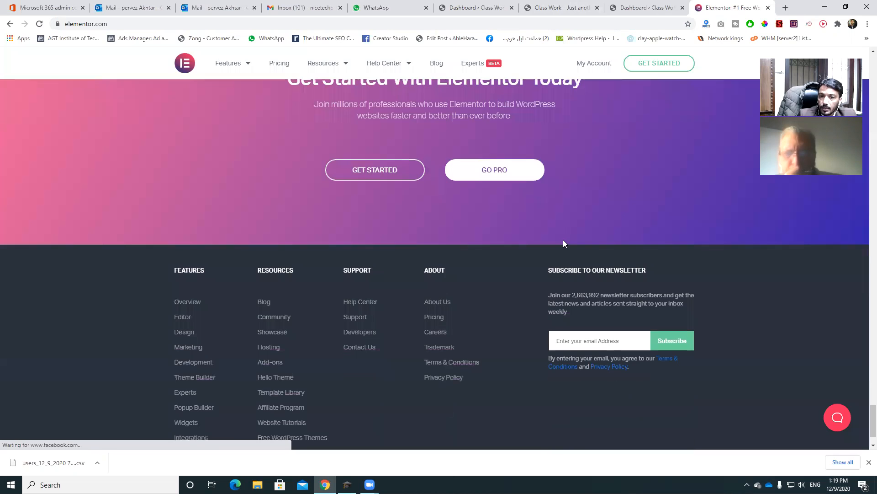
scroll(563, 239, "up", 3)
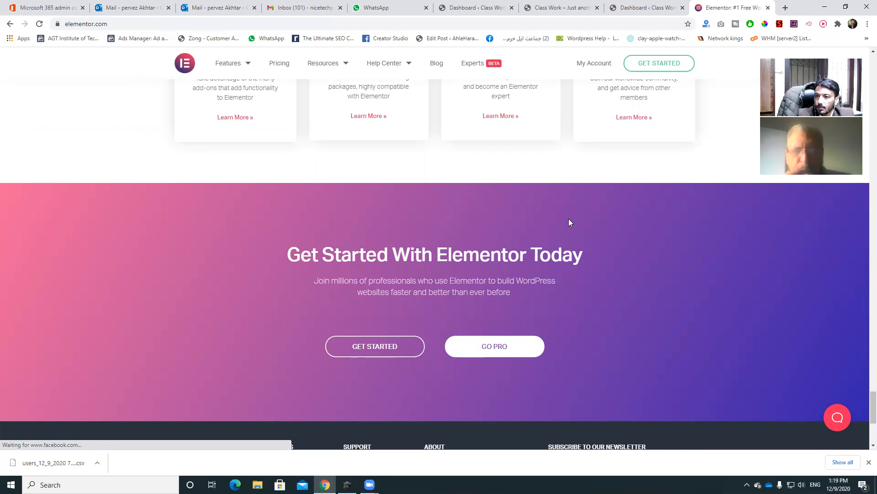
scroll(568, 218, "up", 15)
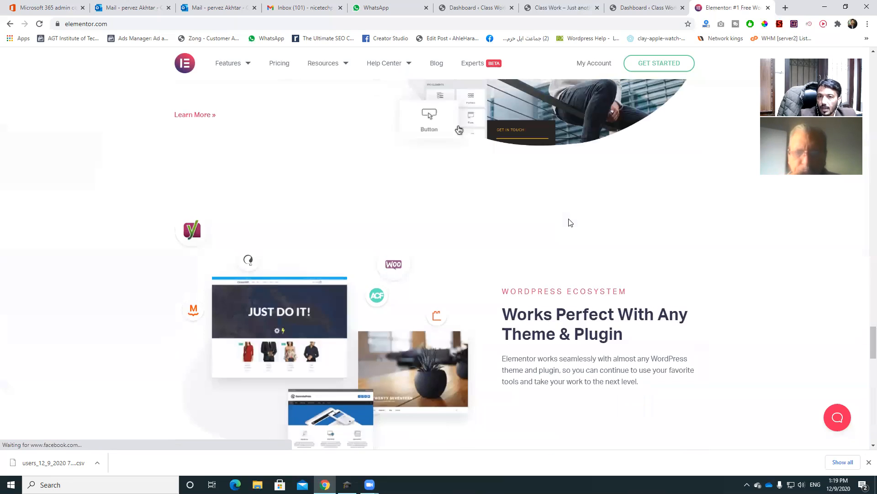
scroll(570, 223, "up", 10)
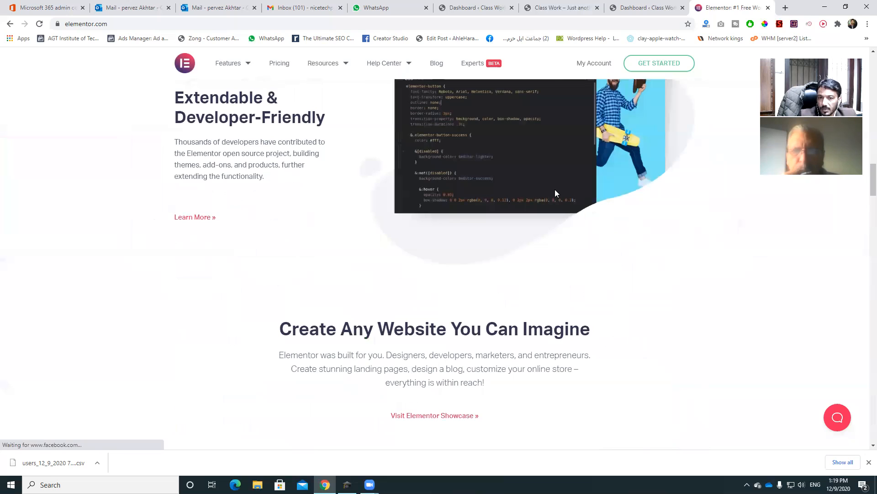
Step: Return to the Class Work site's Home page and open it for editing with Elementor
key("ctrl+shift+Tab")
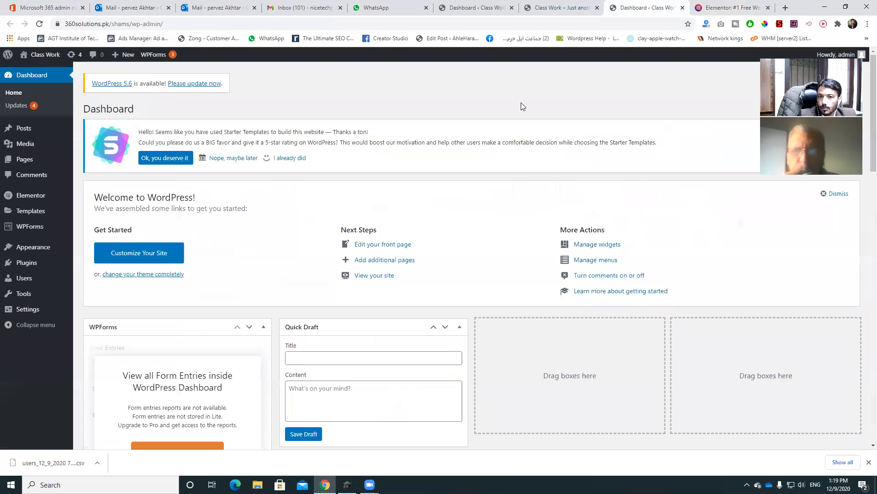
left_click(529, 9)
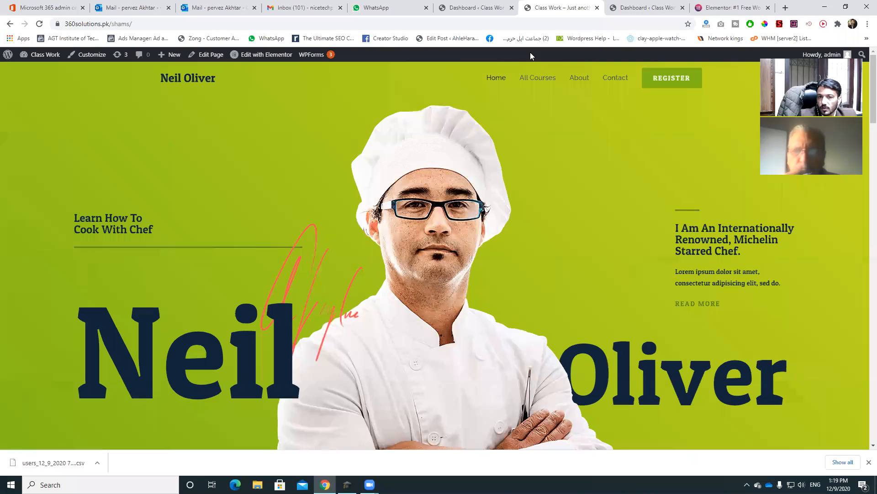
left_click(266, 58)
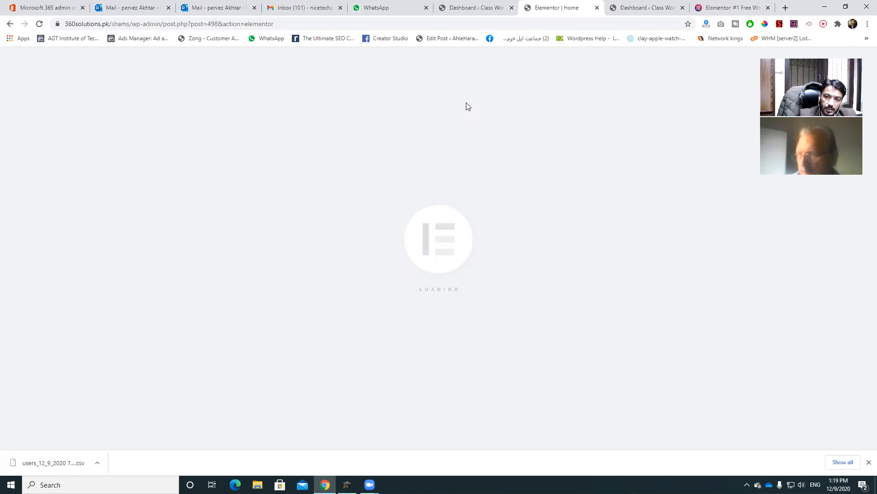
Step: Go back to the elementor.com home page and review its opening builder demo and the Pixel Perfect Design section
left_click(720, 7)
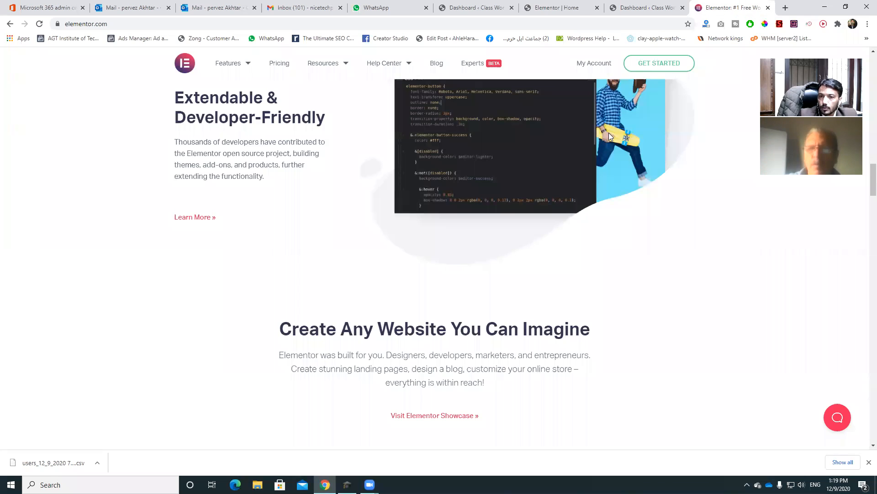
scroll(515, 160, "up", 20)
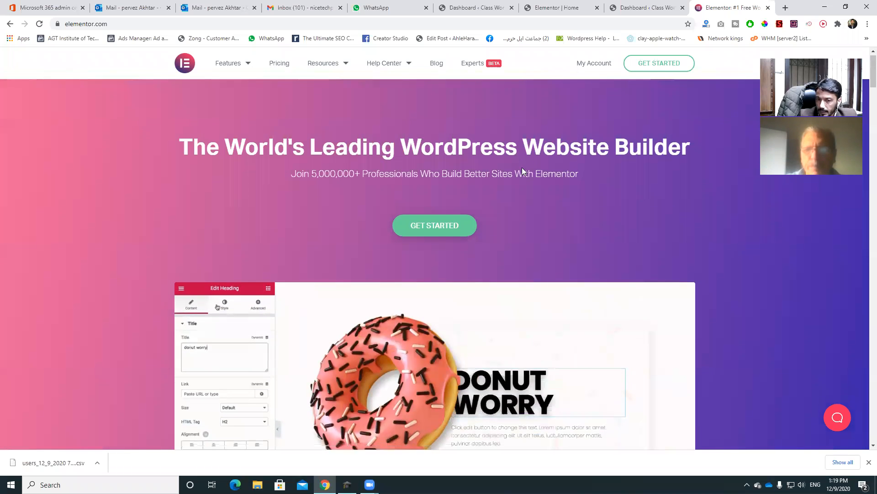
scroll(521, 167, "down", 15)
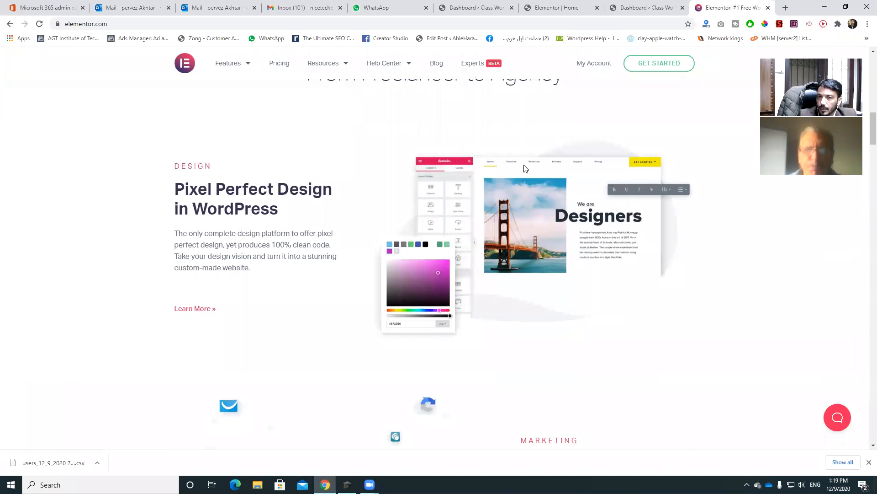
Step: Switch to the Home page's Elementor editor and examine the available Basic and Pro widgets
left_click(548, 8)
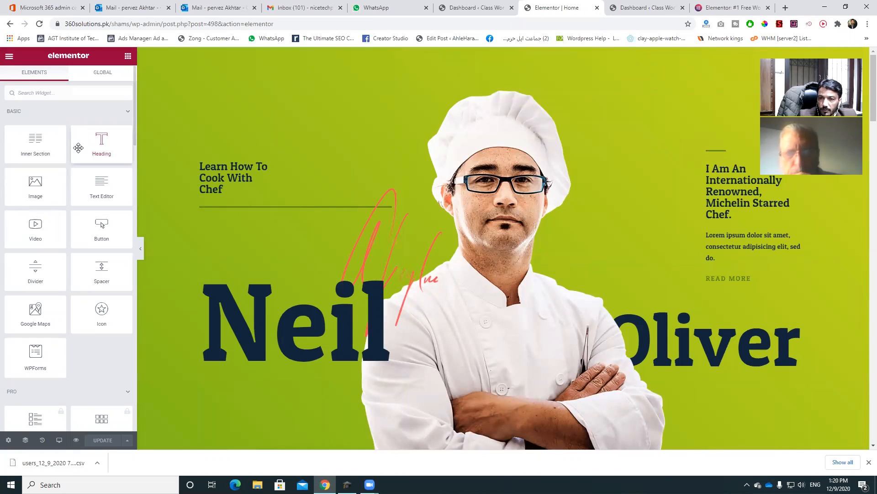
scroll(78, 148, "down", 2)
scroll(63, 212, "down", 2)
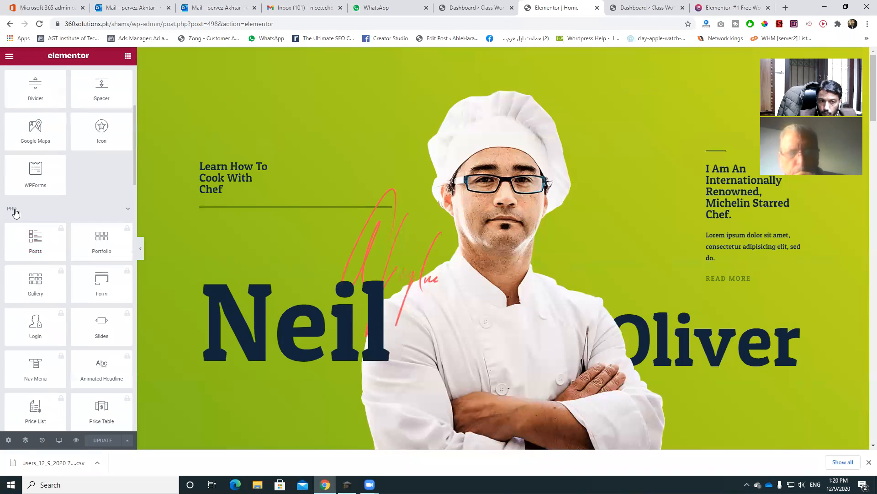
scroll(58, 198, "up", 4)
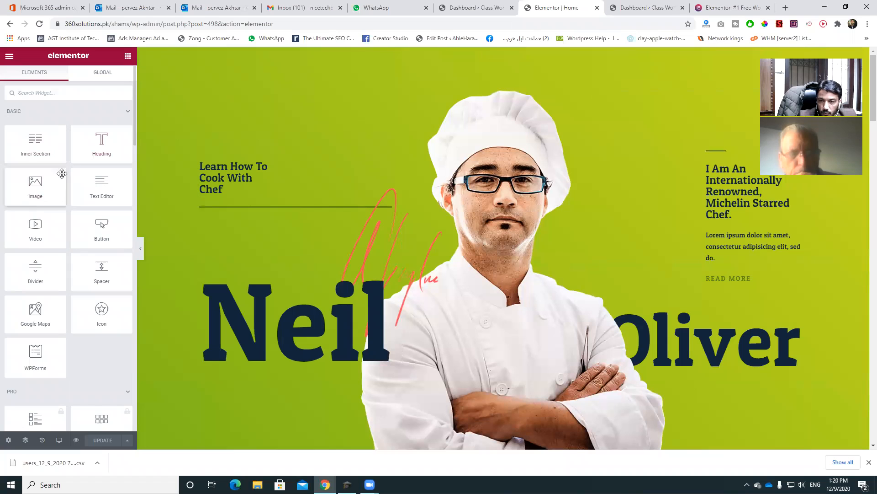
scroll(44, 288, "down", 3)
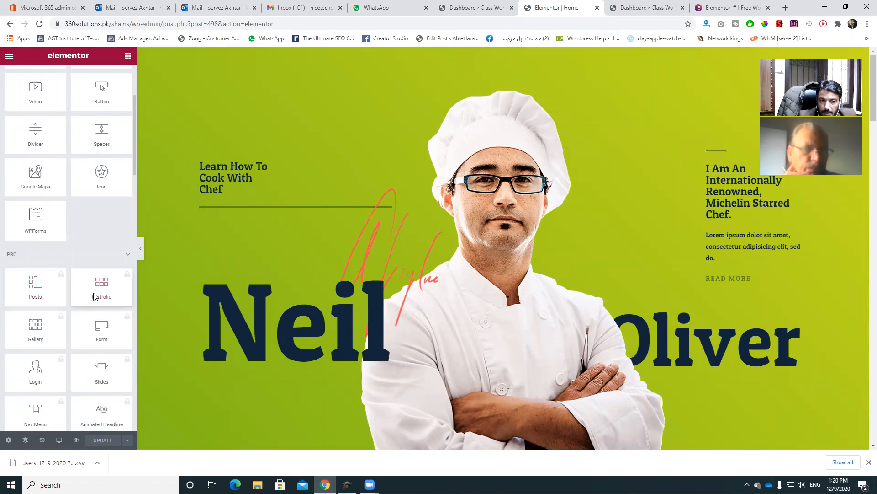
scroll(94, 296, "up", 3)
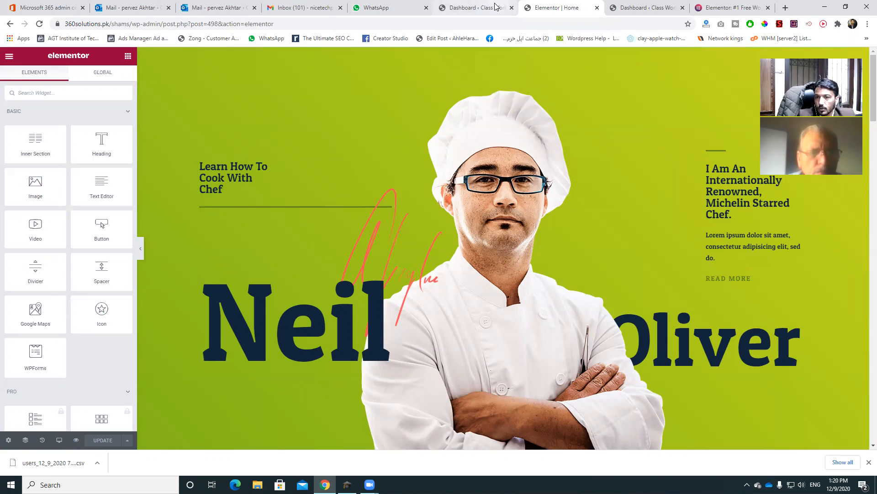
Step: Open the learnathome.pk website in a new browser tab
left_click(785, 8)
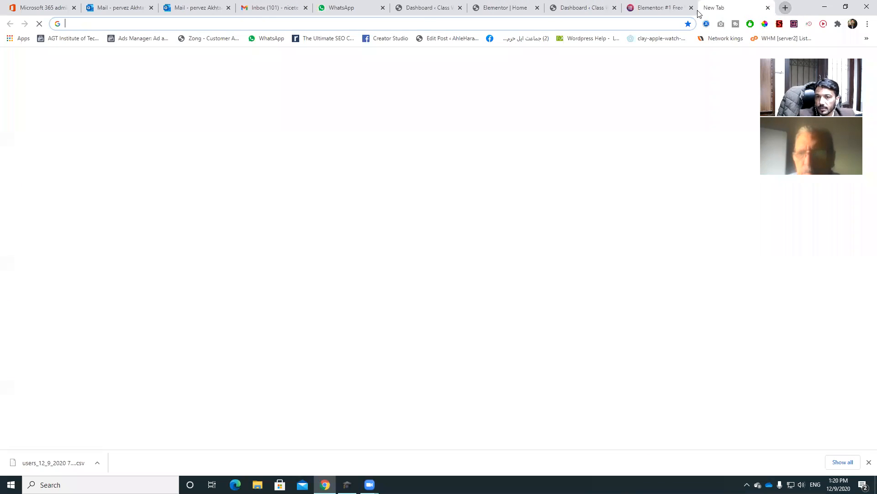
left_click(542, 23)
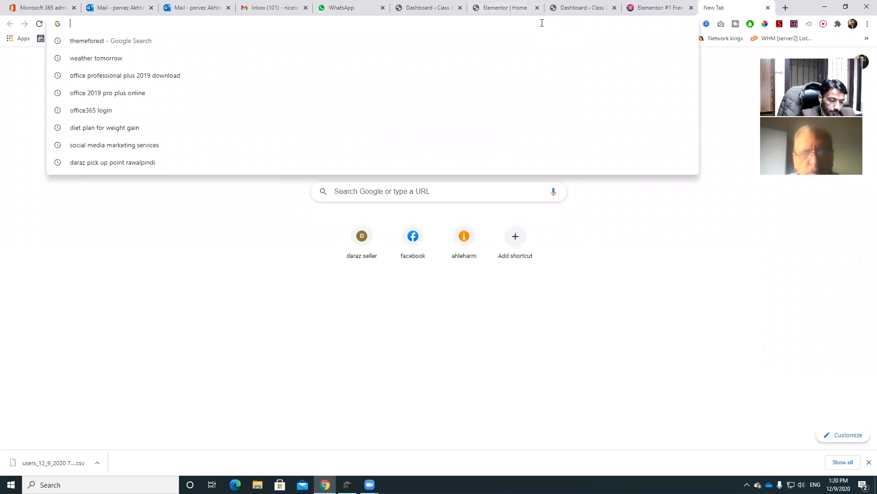
type("learnathome.pk")
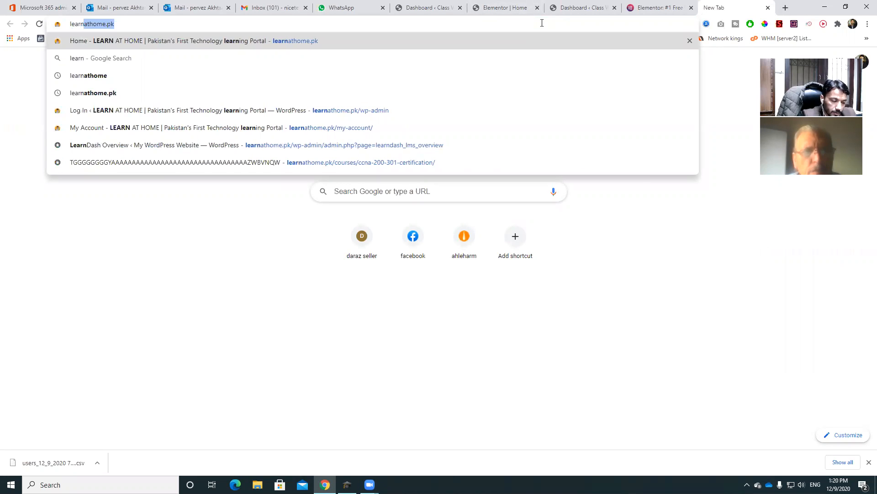
key("Return")
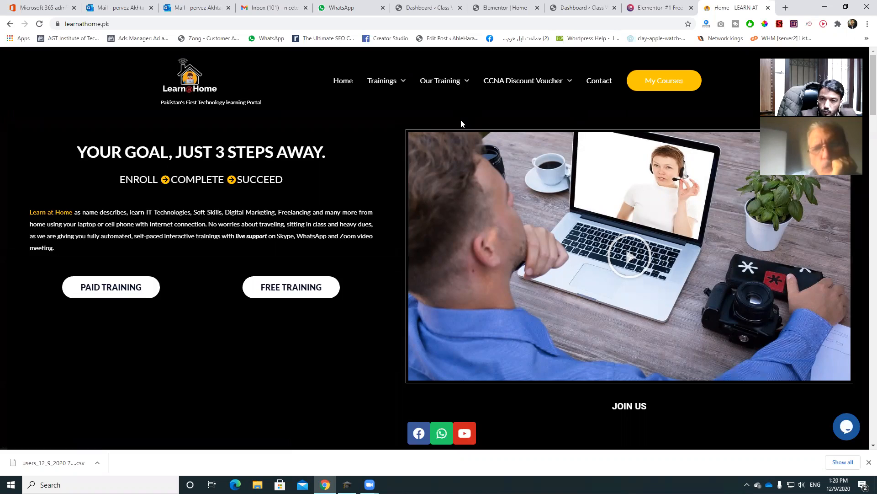
Step: Display the source code of the learnathome.pk home page and look through its meta tags, schema data, styles and scripts
key("ctrl+u")
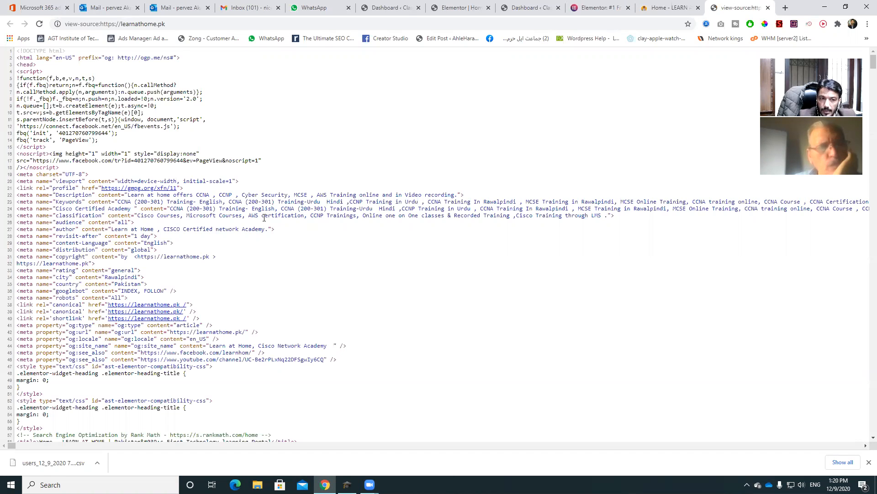
scroll(202, 201, "down", 7)
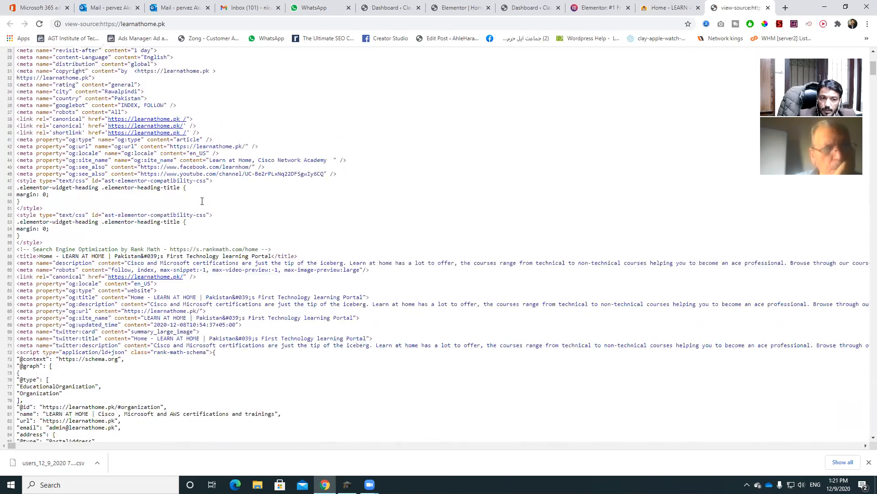
scroll(202, 204, "down", 15)
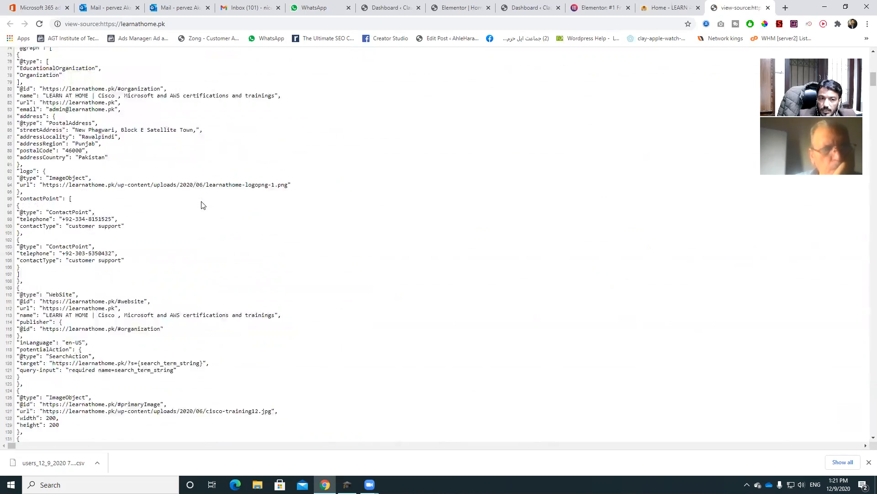
scroll(195, 217, "down", 14)
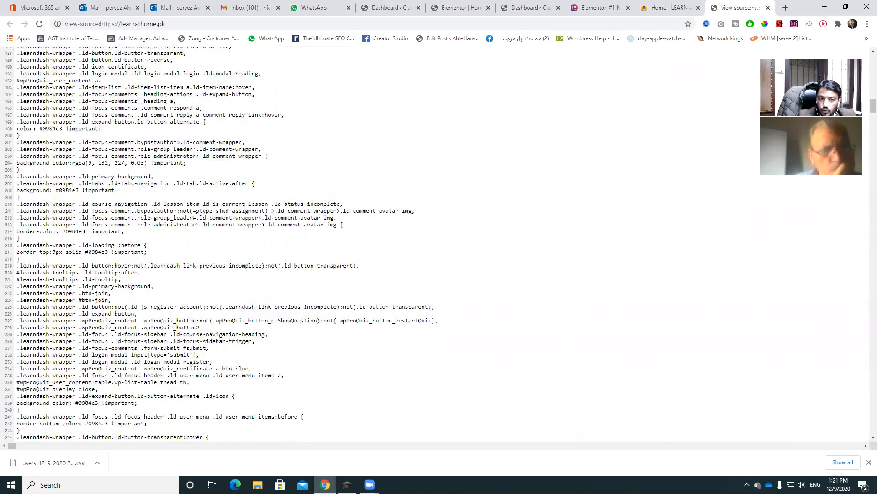
scroll(180, 241, "down", 20)
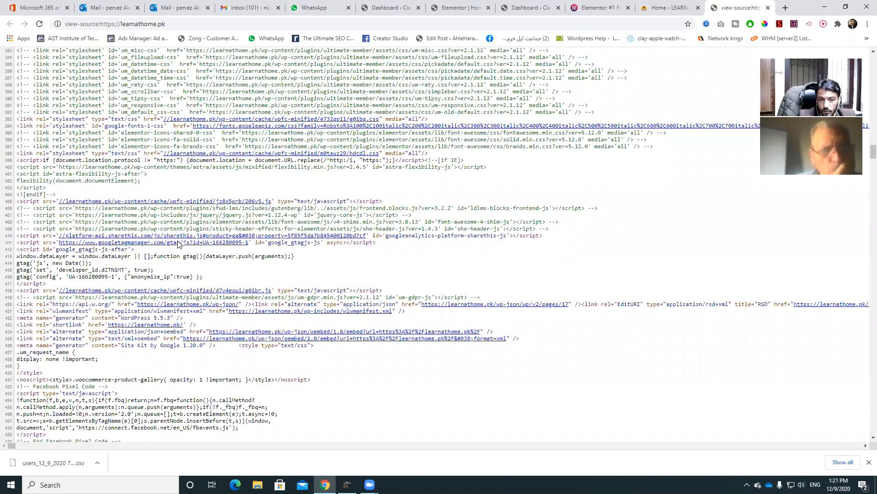
Step: Look through the body of the learnathome.pk source code, including its navigation menu and Elementor section markup
scroll(180, 249, "down", 20)
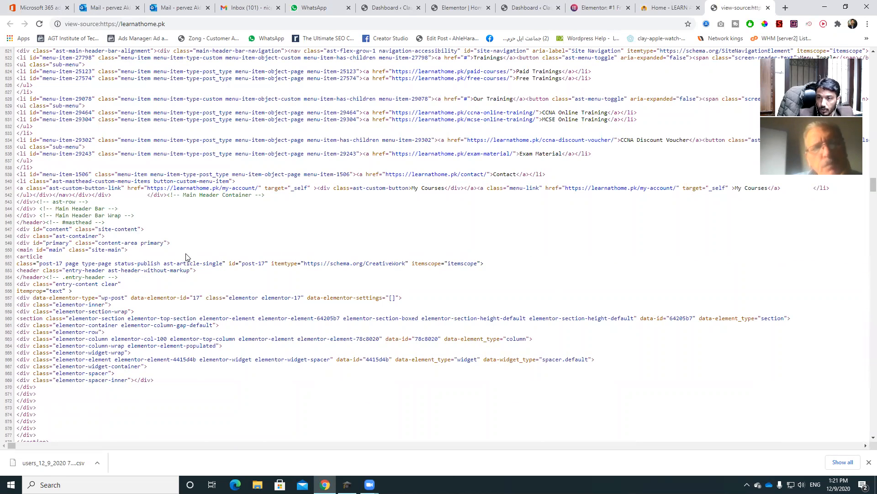
scroll(186, 256, "down", 6)
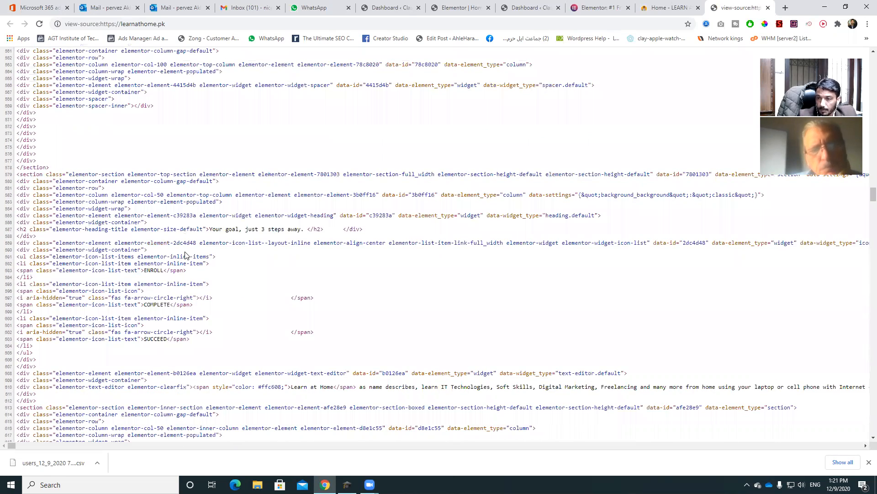
scroll(187, 252, "down", 20)
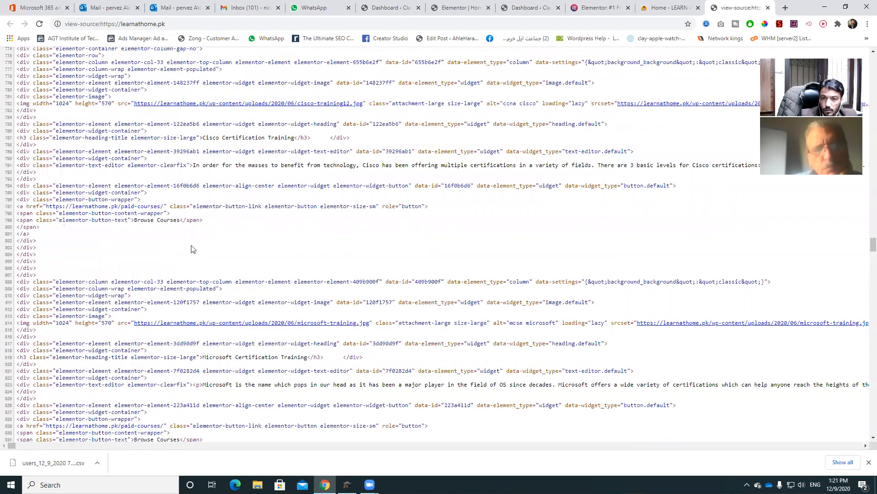
Step: Switch back to the Home page's Elementor editor and review the page down to the Featured Courses cards
left_click(619, 5)
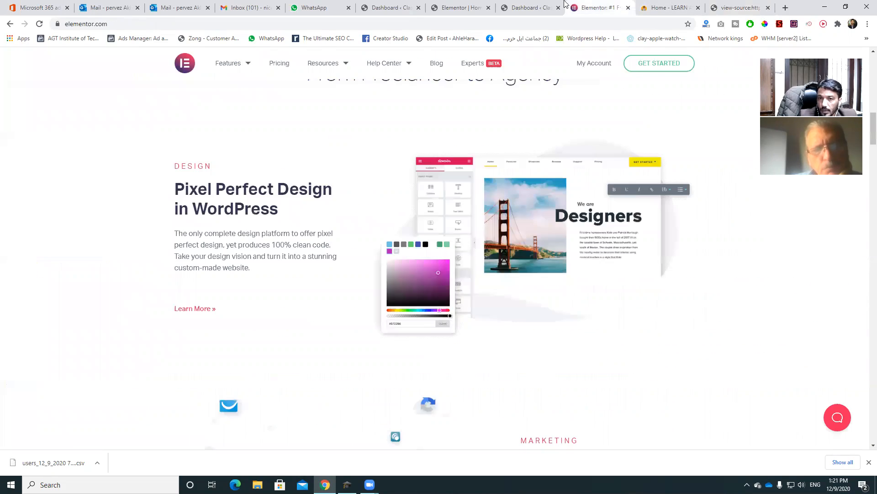
left_click(546, 6)
left_click(466, 7)
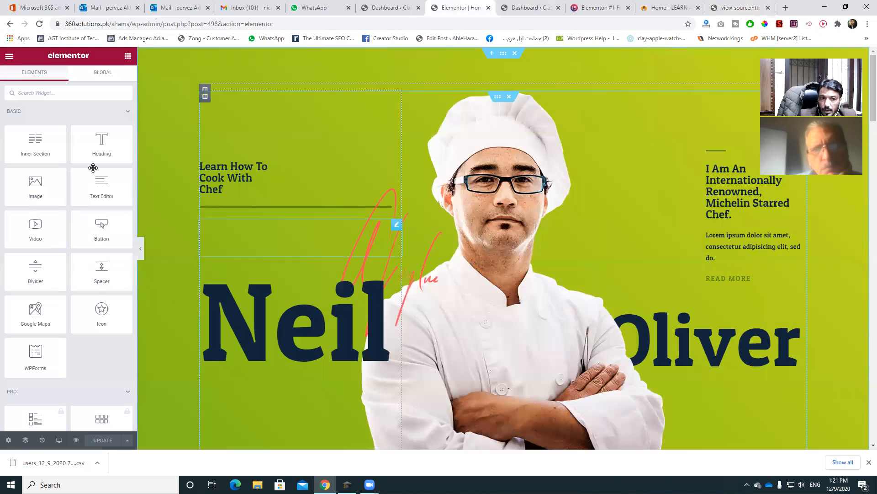
scroll(437, 294, "down", 5)
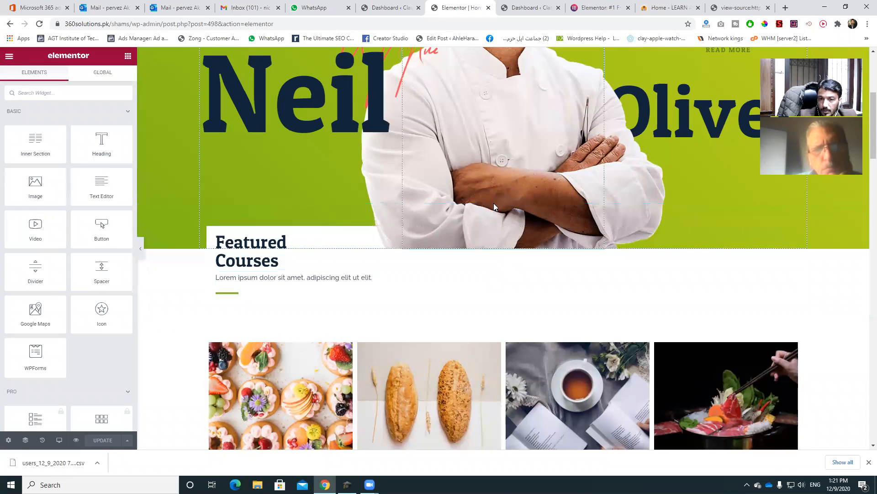
scroll(494, 309, "down", 2)
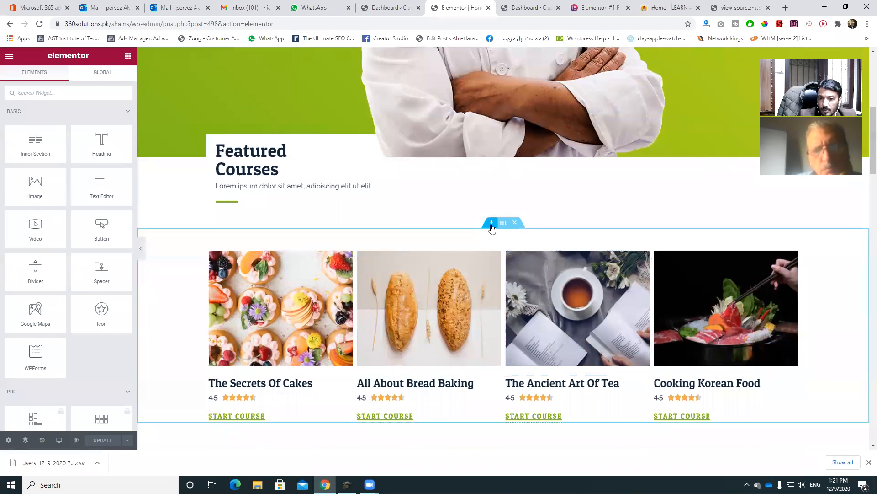
Step: Insert a single-column section directly above the row of four course cards
left_click(492, 224)
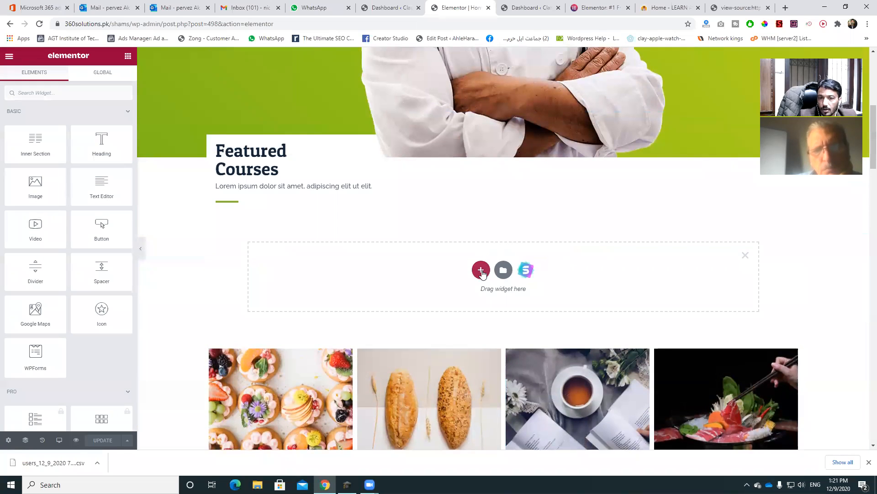
left_click(481, 270)
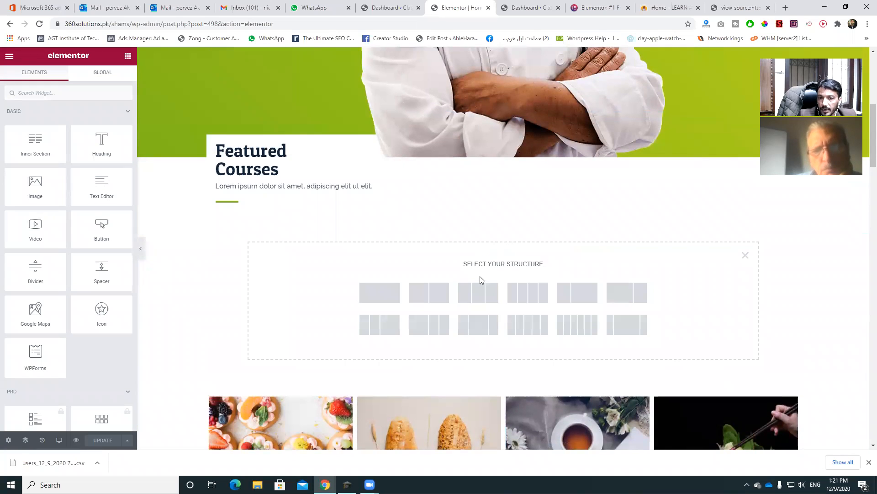
left_click(392, 295)
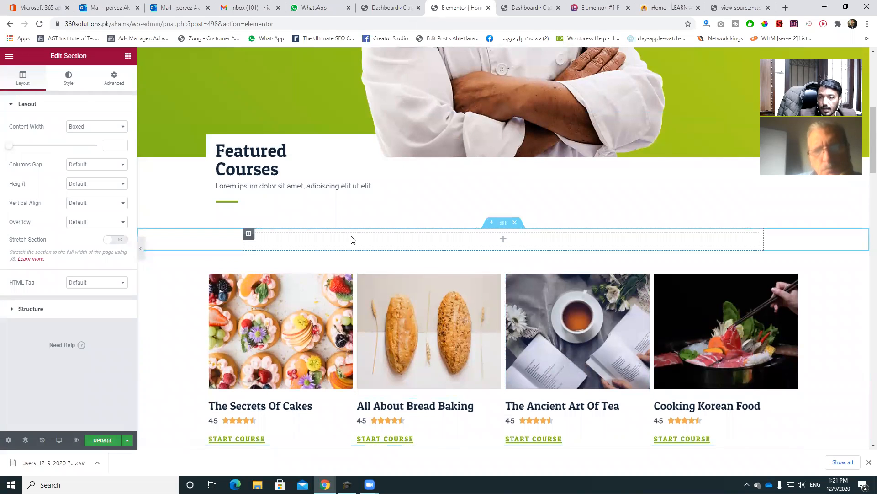
Step: Place a Video widget in the empty section above the course cards and check the section's available actions
left_click(128, 56)
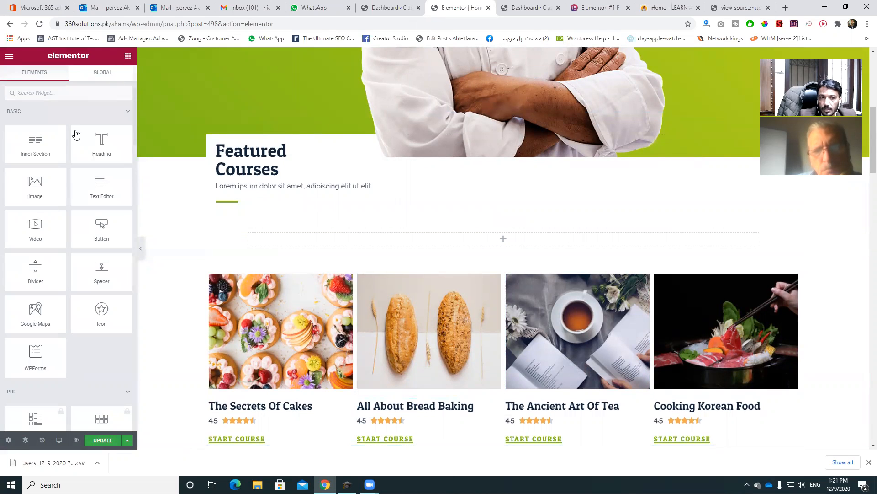
left_click_drag(162, 242, 528, 245)
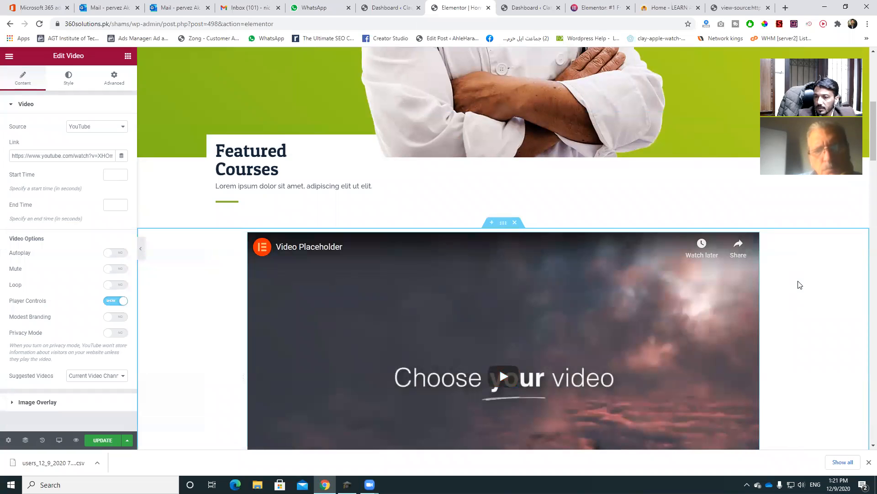
scroll(672, 289, "down", 3)
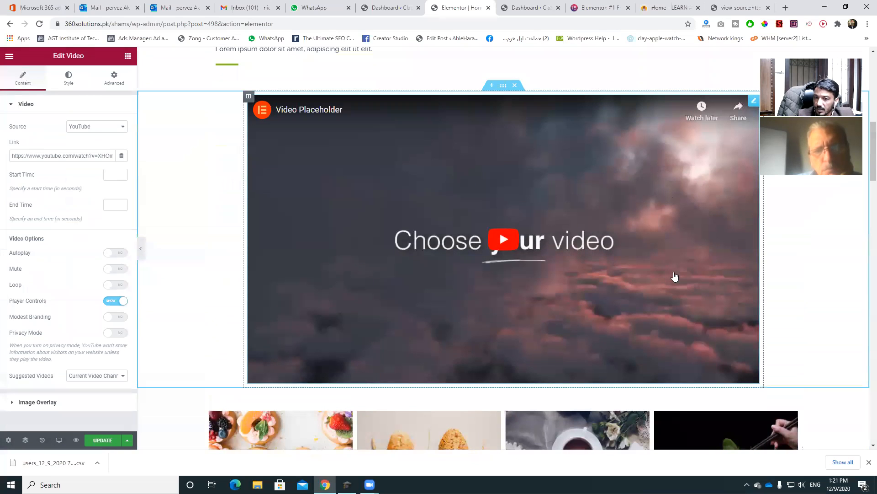
right_click(794, 241)
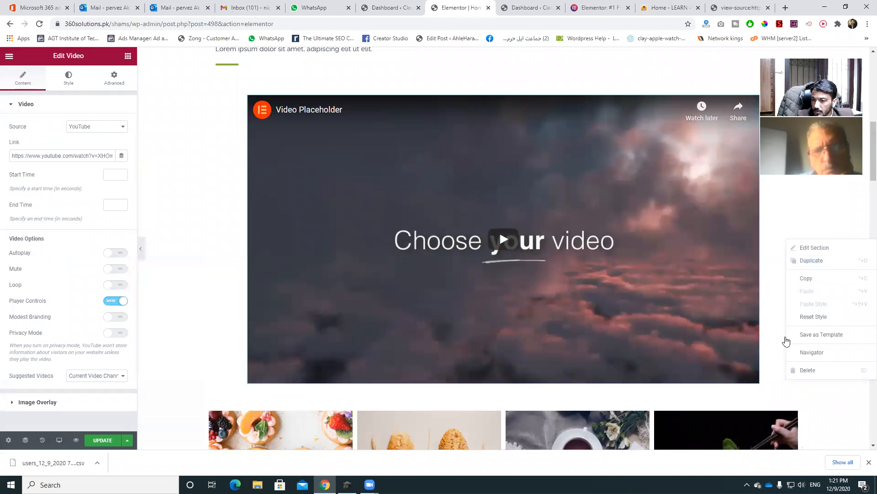
left_click(772, 399)
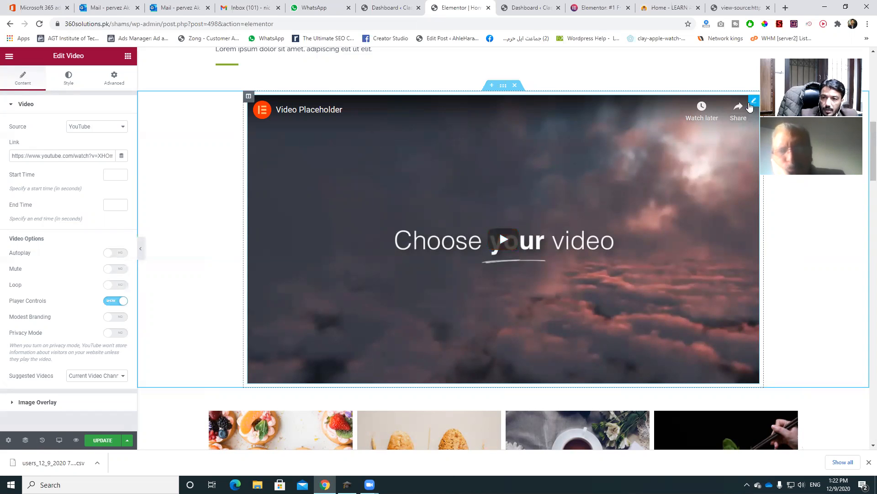
Step: Delete the Video widget and the section that held it
right_click(755, 174)
left_click(774, 234)
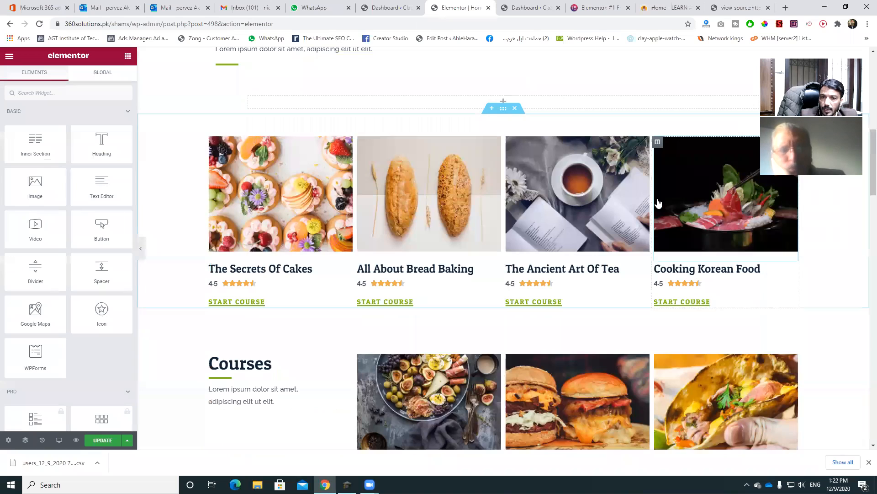
left_click(515, 86)
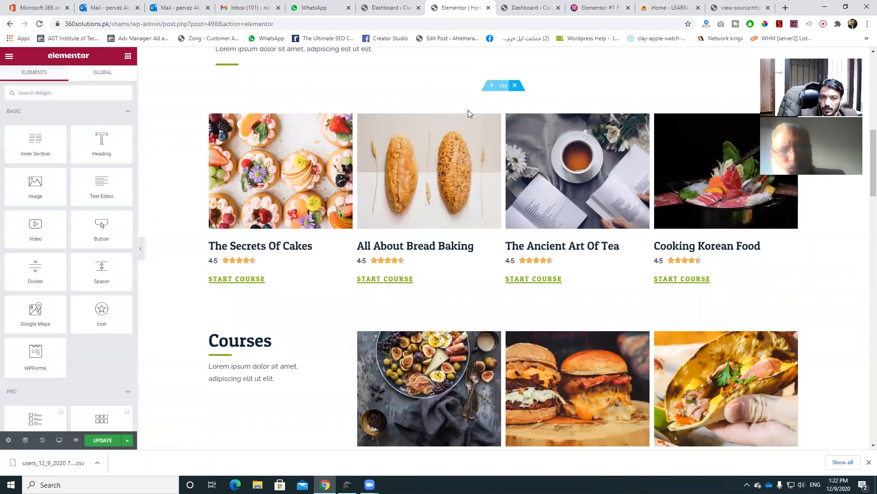
Step: Add a single-column section between the Featured Courses heading and the course cards, and place an Inner Section widget in it
scroll(323, 110, "up", 8)
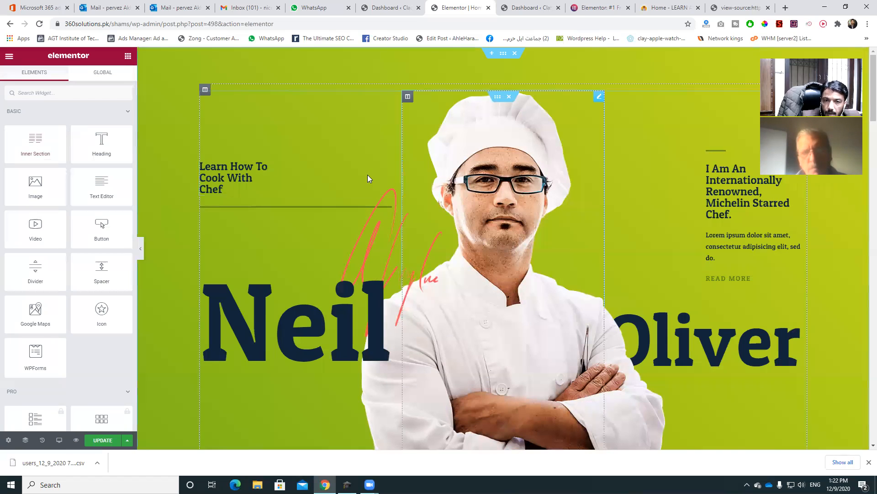
scroll(370, 178, "down", 5)
scroll(412, 201, "down", 3)
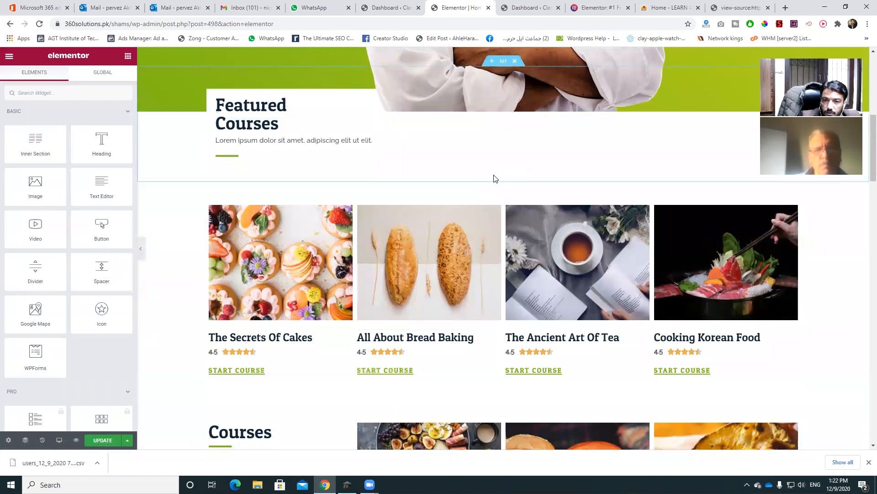
left_click(493, 177)
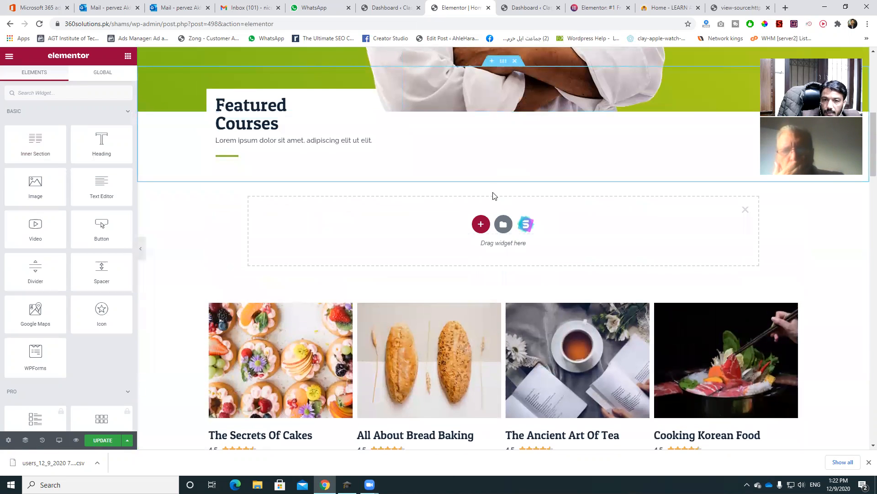
left_click(484, 226)
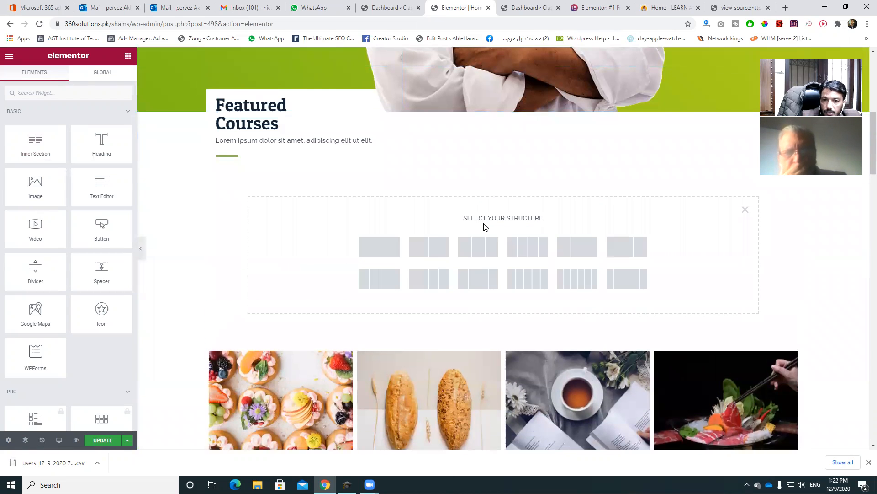
left_click(393, 252)
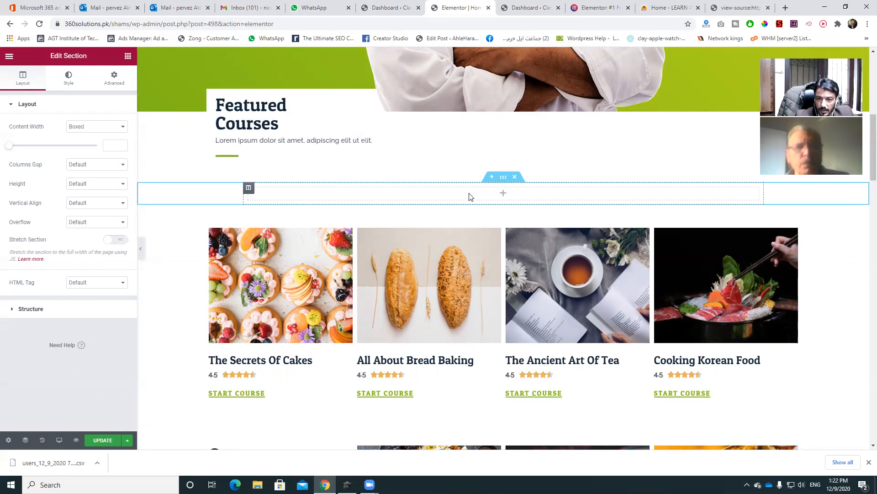
left_click(128, 56)
left_click_drag(36, 143, 505, 194)
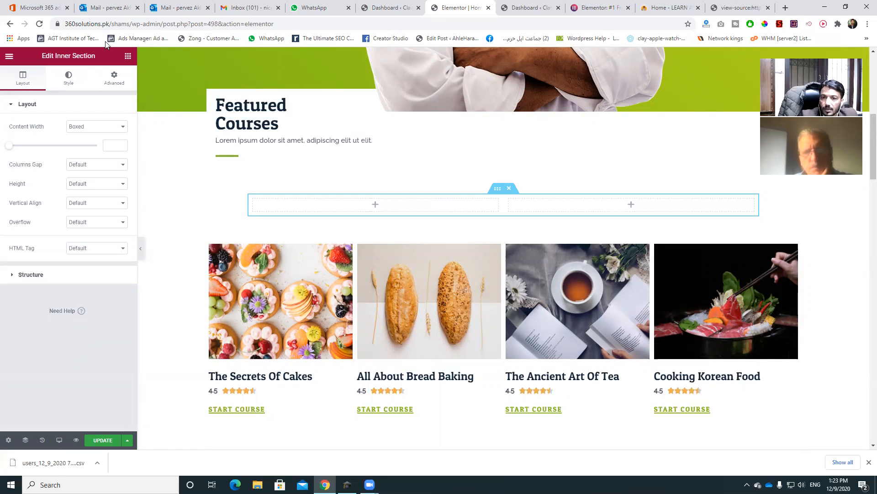
Step: Place a Heading widget in each of the two columns of the inner section
left_click(129, 58)
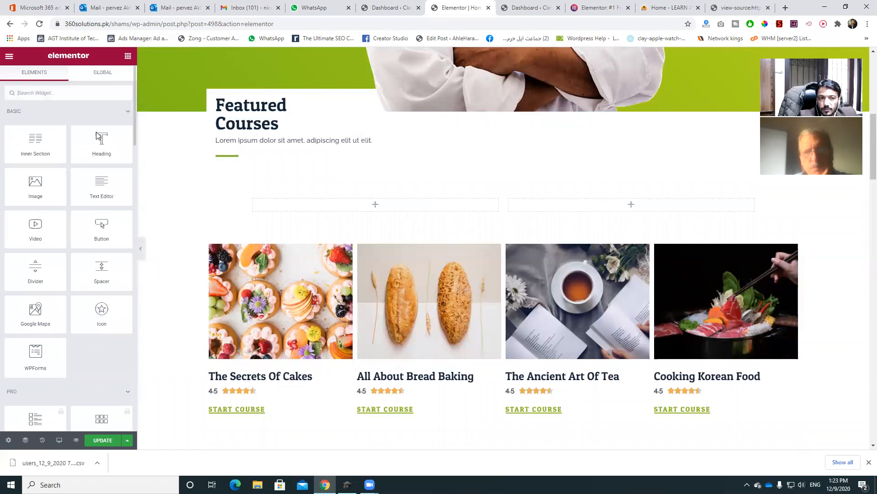
scroll(256, 159, "up", 6)
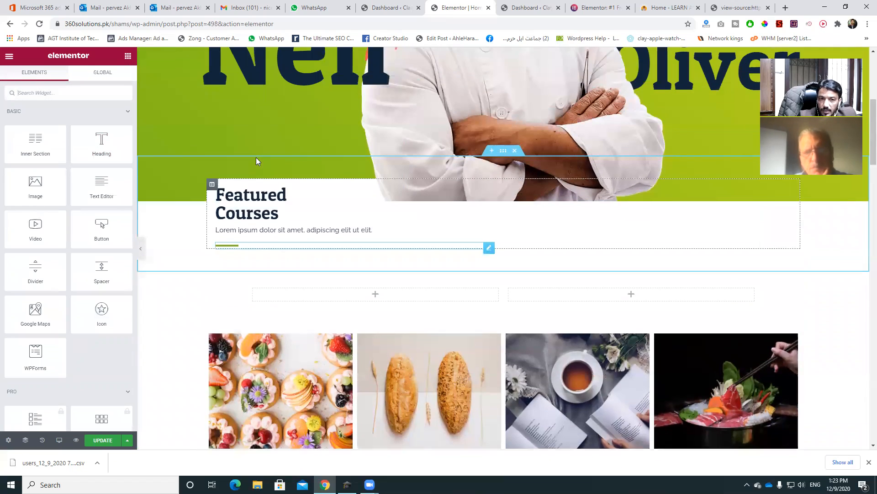
scroll(262, 160, "up", 2)
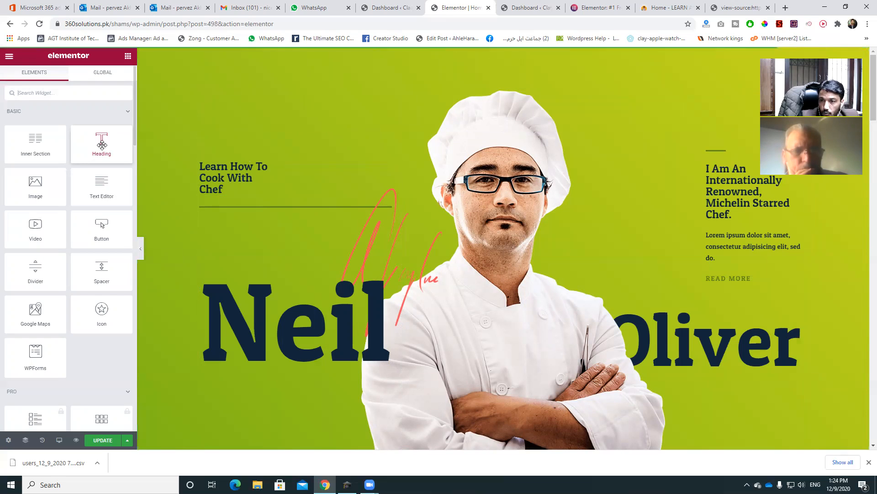
scroll(297, 199, "down", 2)
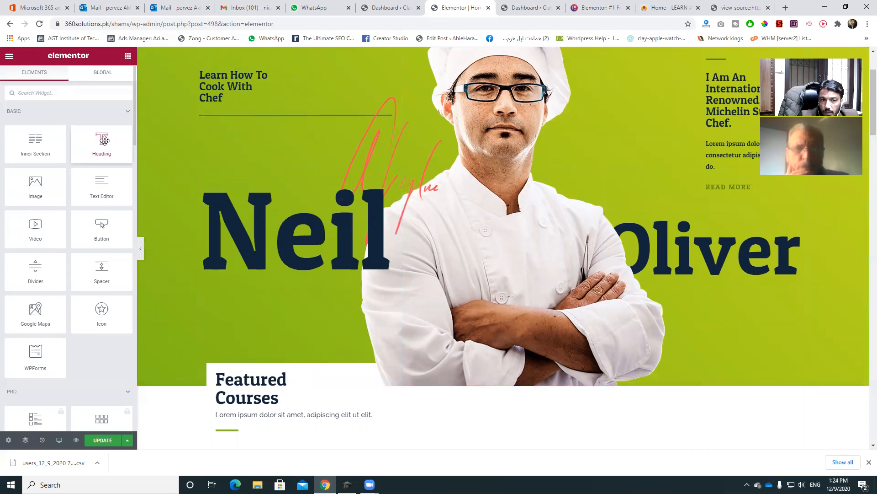
scroll(397, 179, "down", 4)
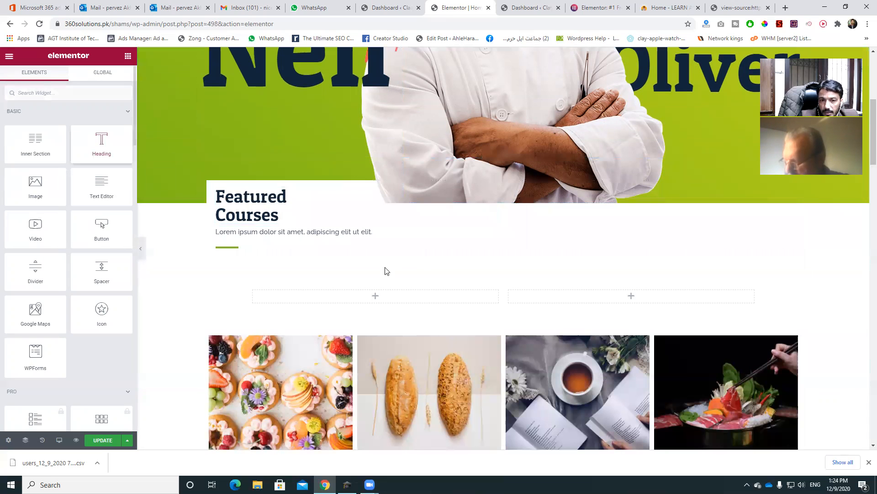
left_click_drag(98, 141, 345, 300)
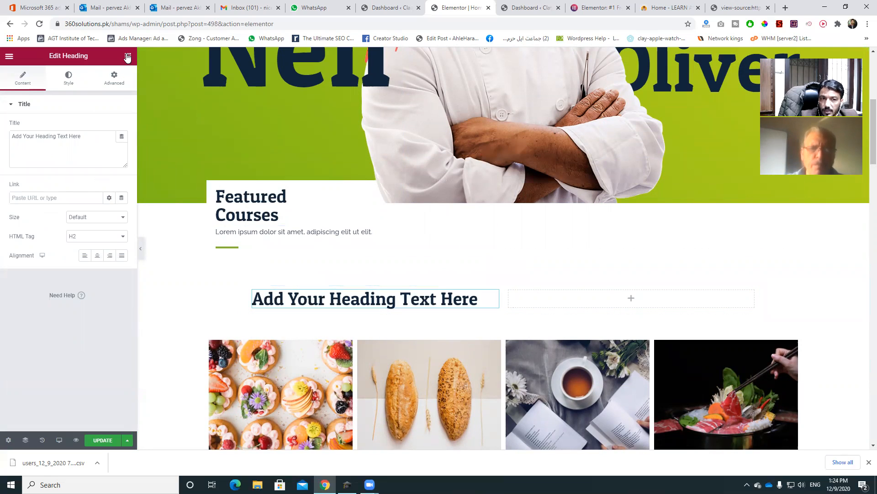
left_click(128, 55)
left_click_drag(101, 139, 602, 297)
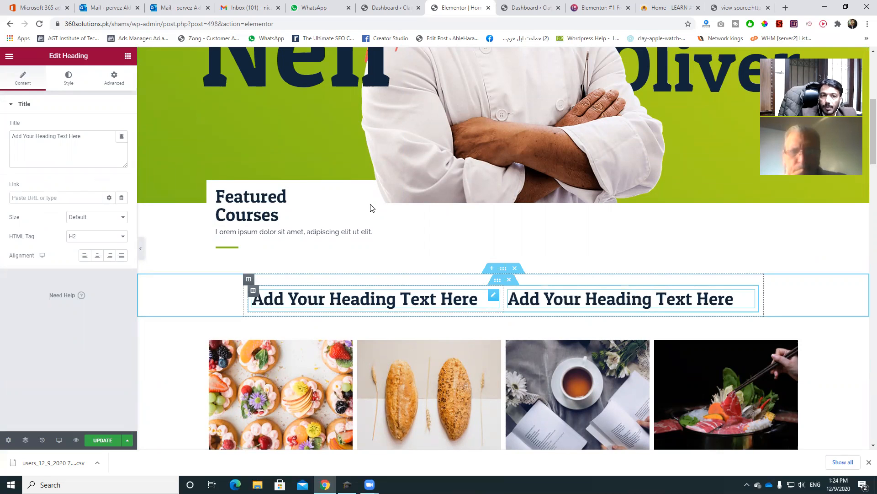
Step: Review the second column heading's style and advanced settings, and set its text color to the global Primary color
left_click(69, 77)
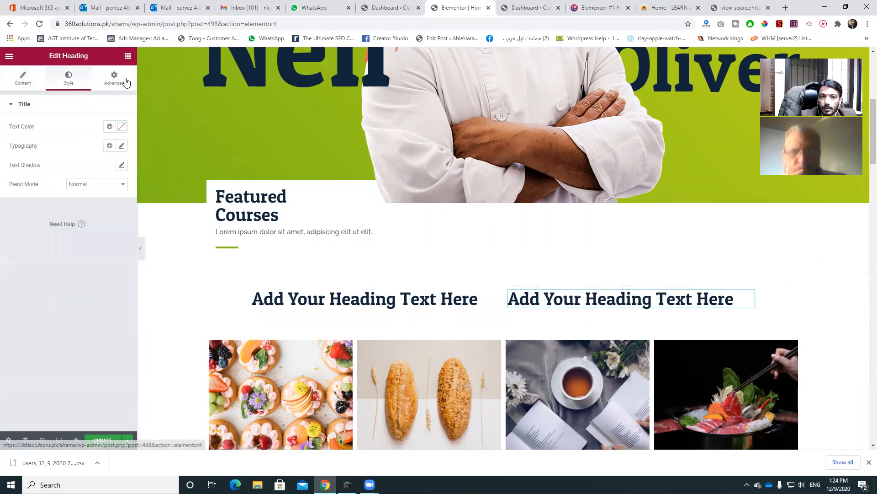
left_click(120, 81)
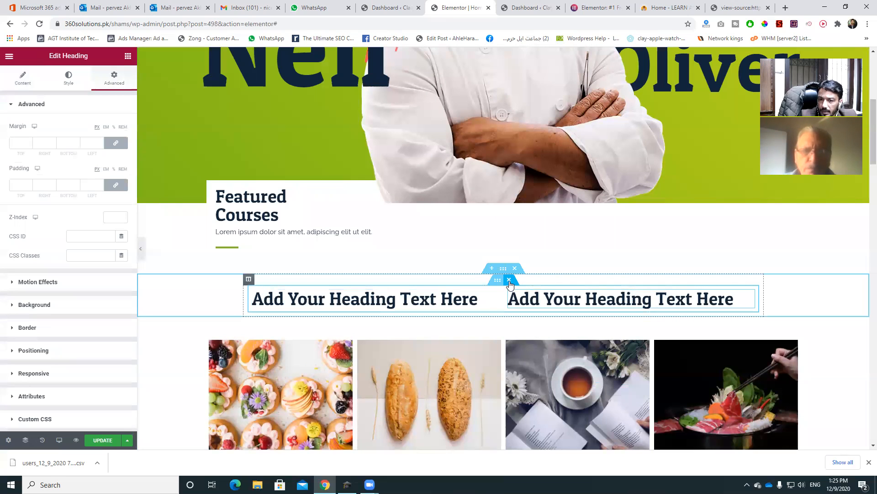
left_click(66, 82)
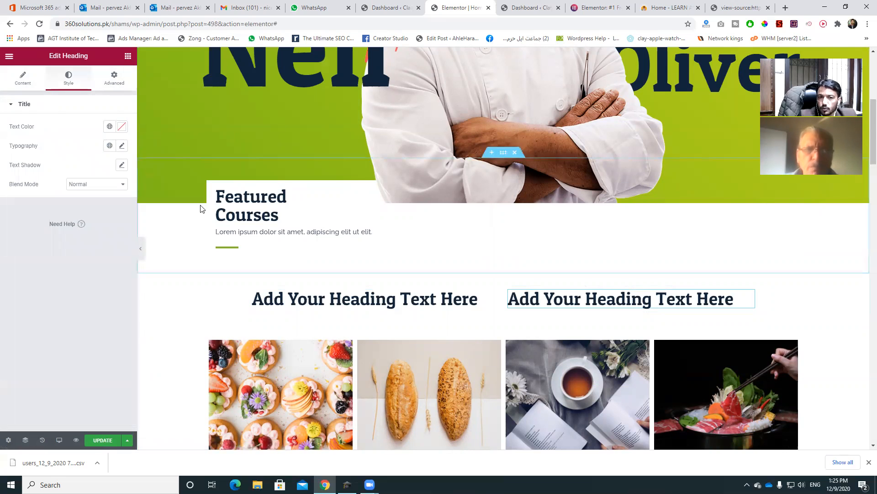
left_click(112, 129)
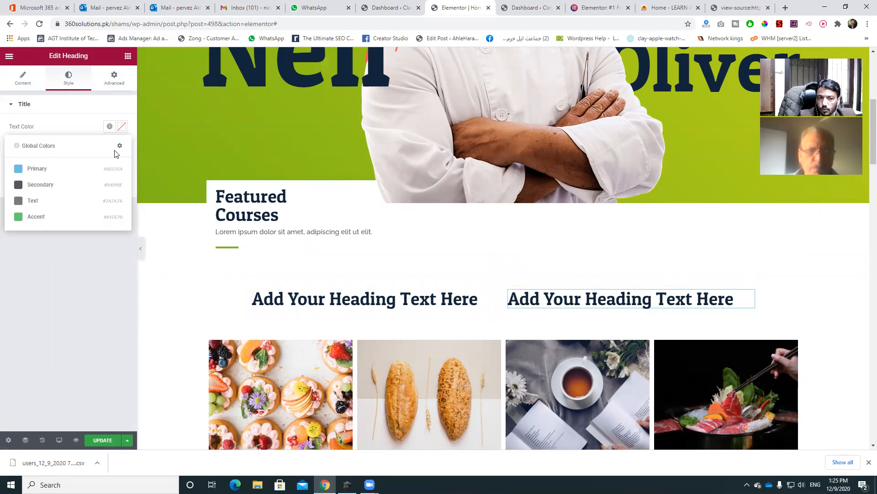
left_click(50, 171)
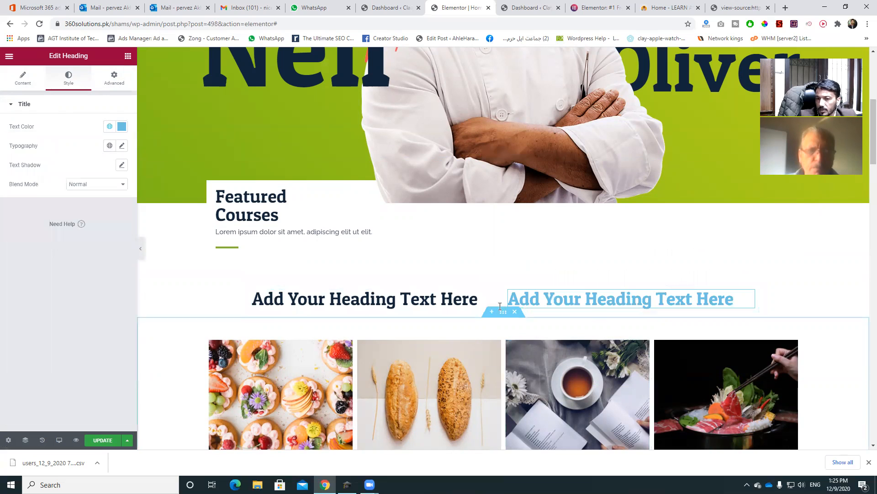
Step: Set the first column heading's text color to red #B73737 and review its content, style and advanced settings
left_click(453, 299)
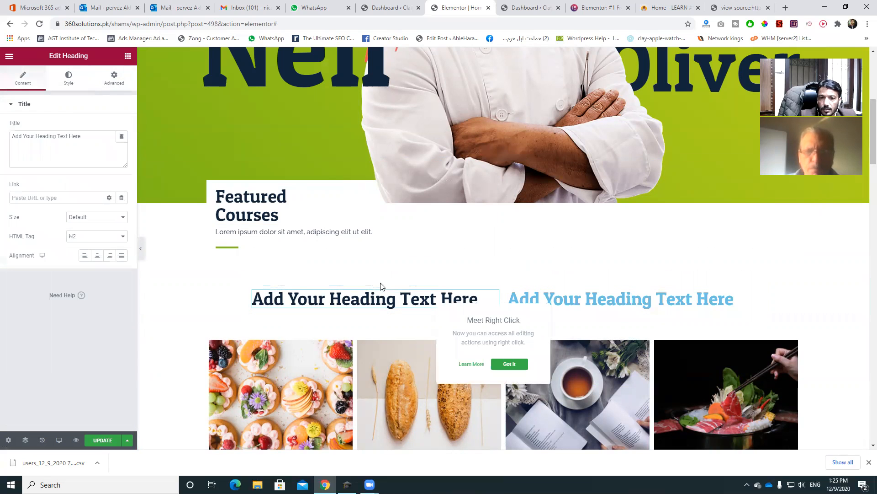
left_click(85, 75)
left_click(120, 128)
left_click(90, 181)
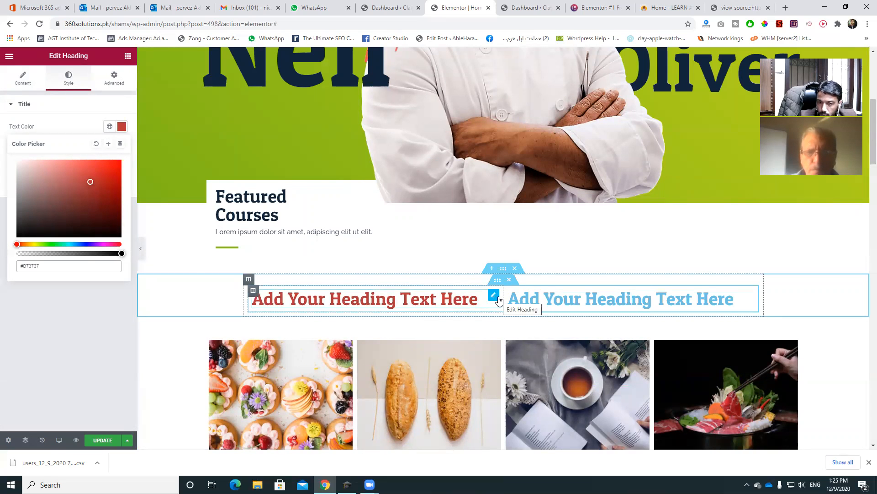
left_click(22, 86)
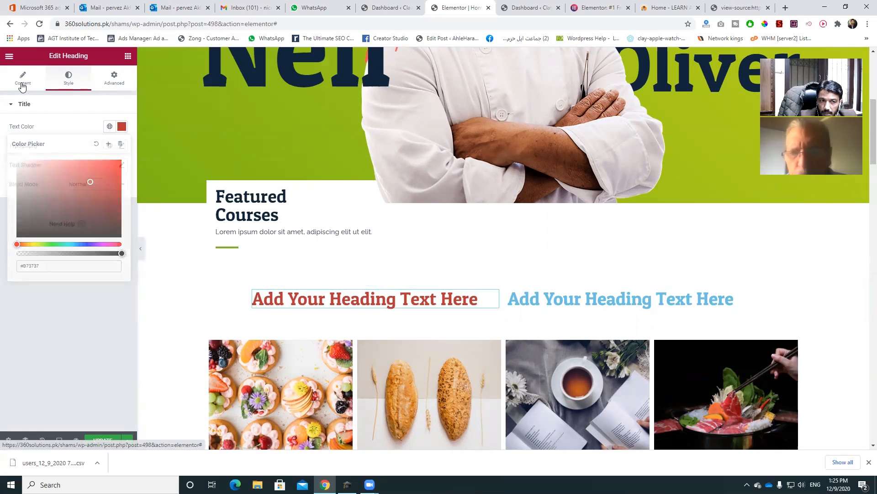
left_click(22, 86)
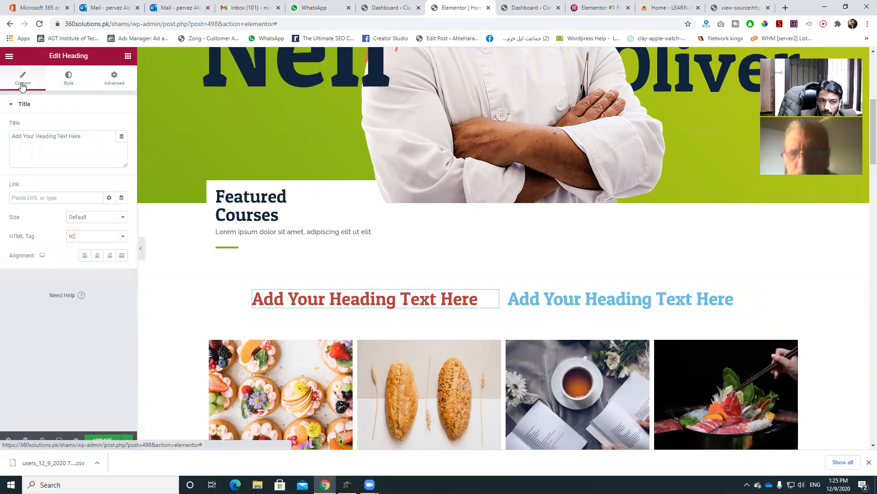
left_click(69, 85)
left_click(115, 87)
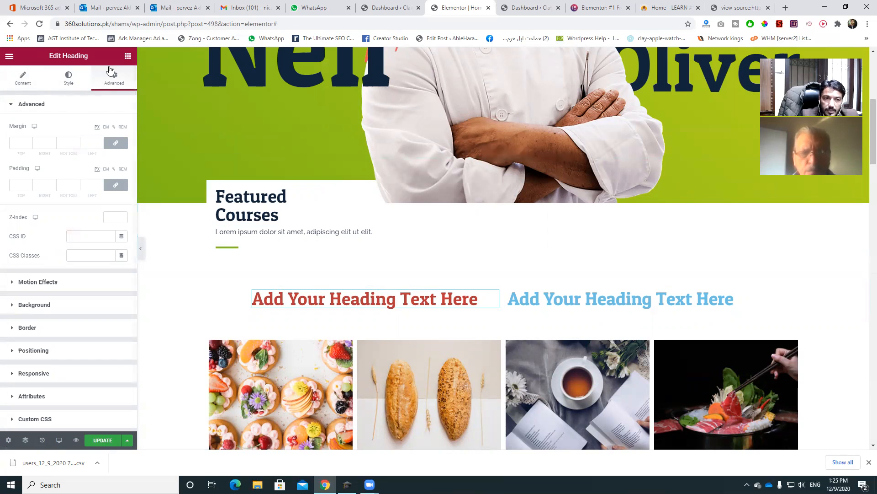
Step: Place an Image widget below the two-column inner section with the headings
left_click(129, 57)
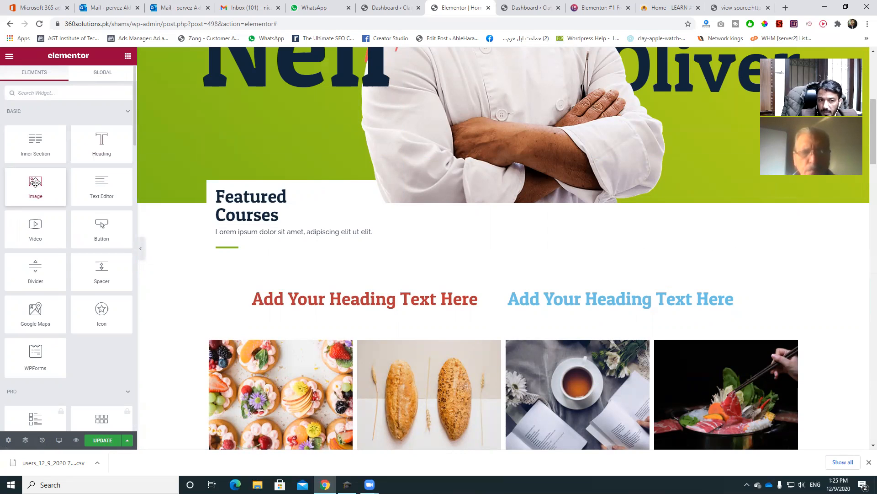
left_click_drag(35, 181, 498, 310)
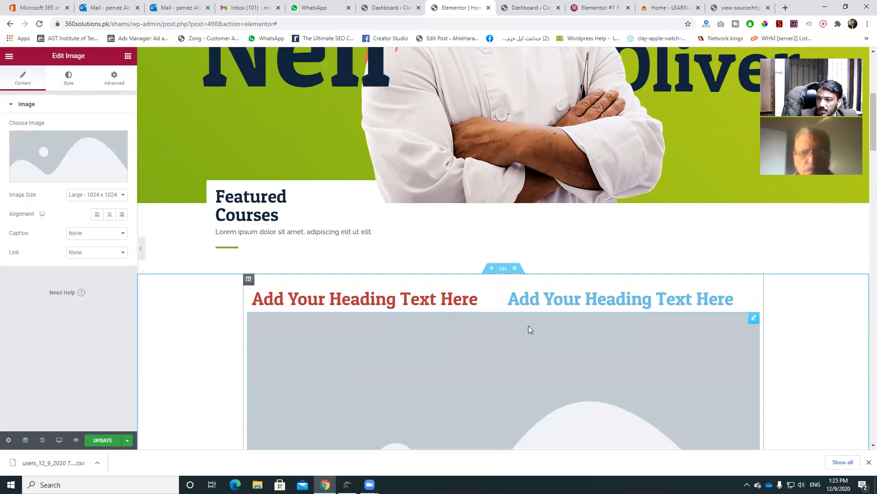
scroll(528, 329, "down", 4)
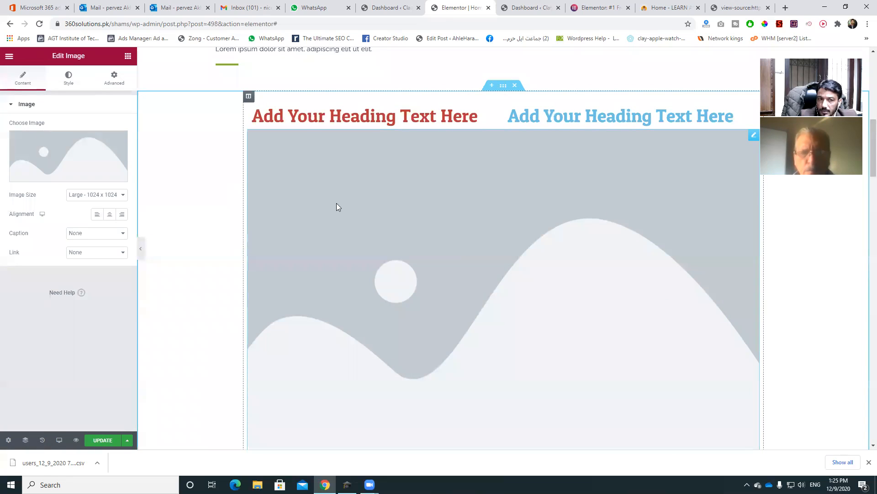
mouse_move(71, 158)
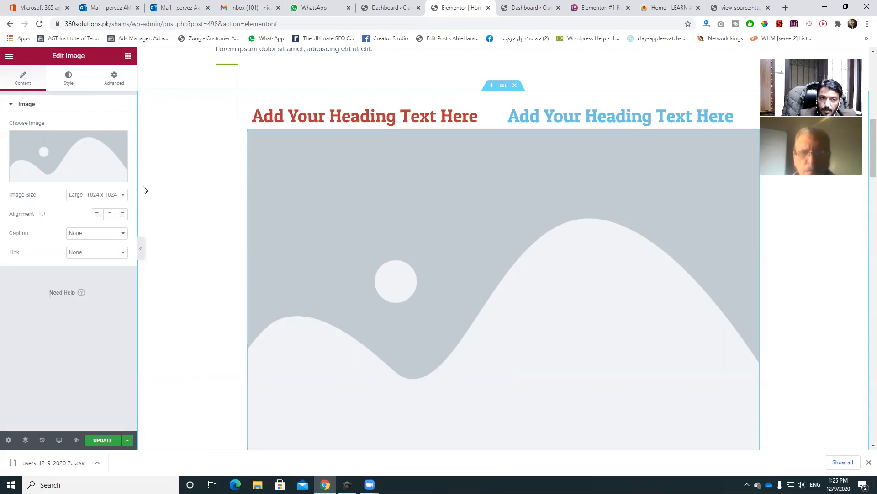
Step: Upload the Video Editing Course image from the Downloads folder and insert it into the Image widget
left_click(63, 157)
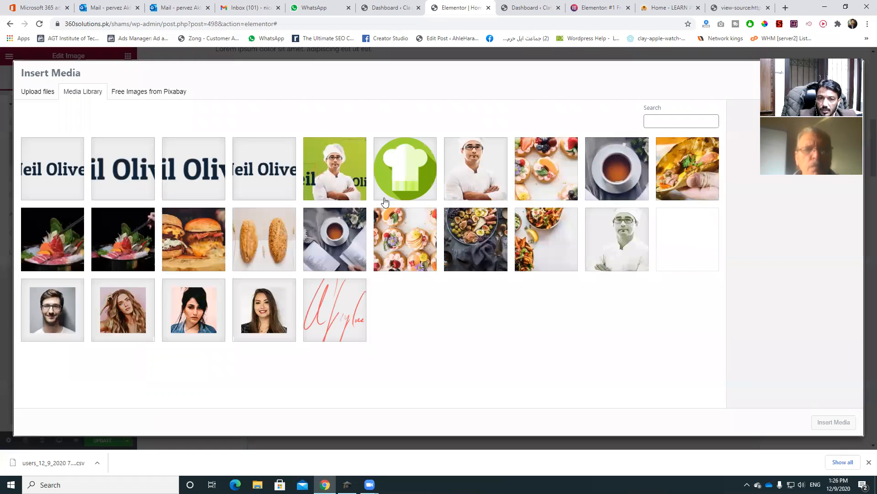
left_click(429, 182)
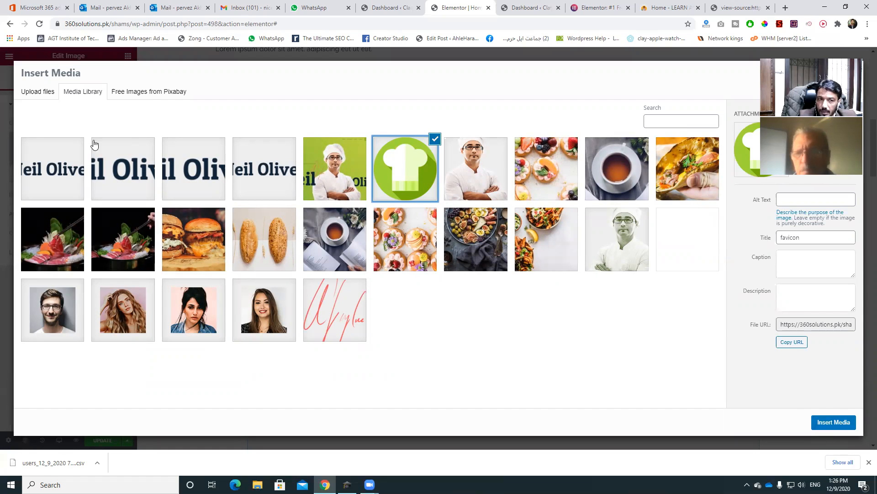
left_click(38, 93)
left_click(429, 239)
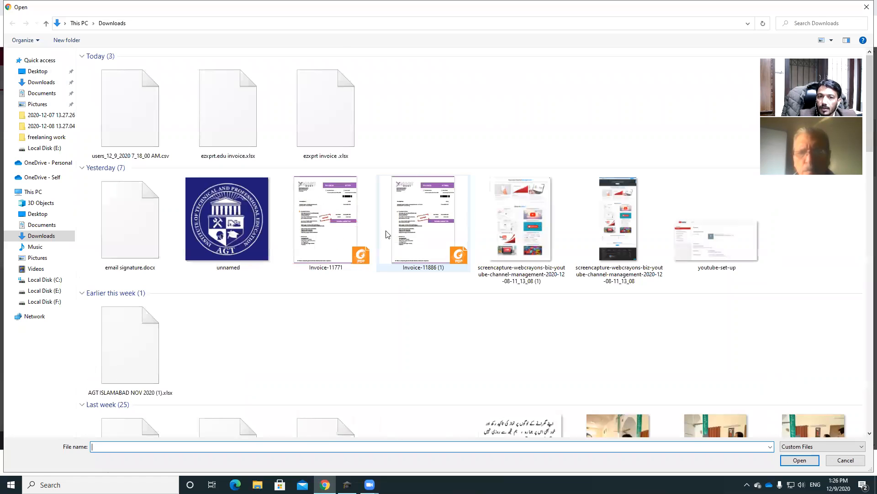
scroll(275, 213, "down", 8)
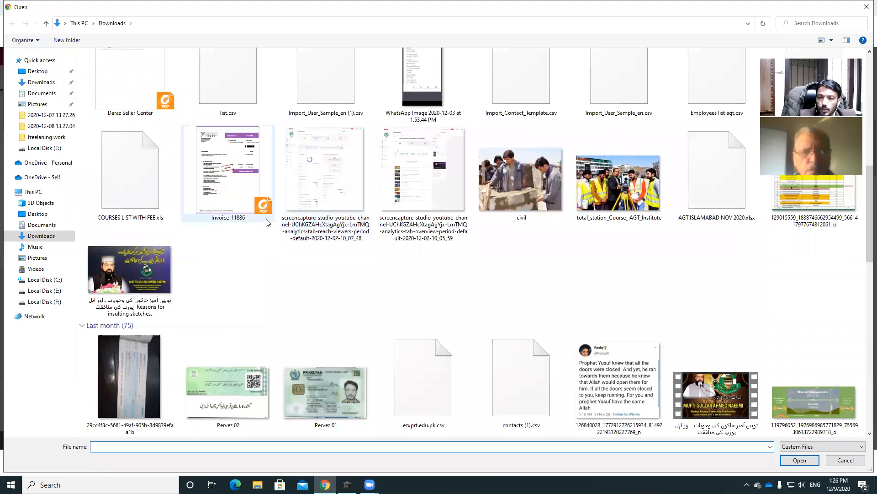
scroll(268, 222, "down", 5)
scroll(548, 368, "down", 5)
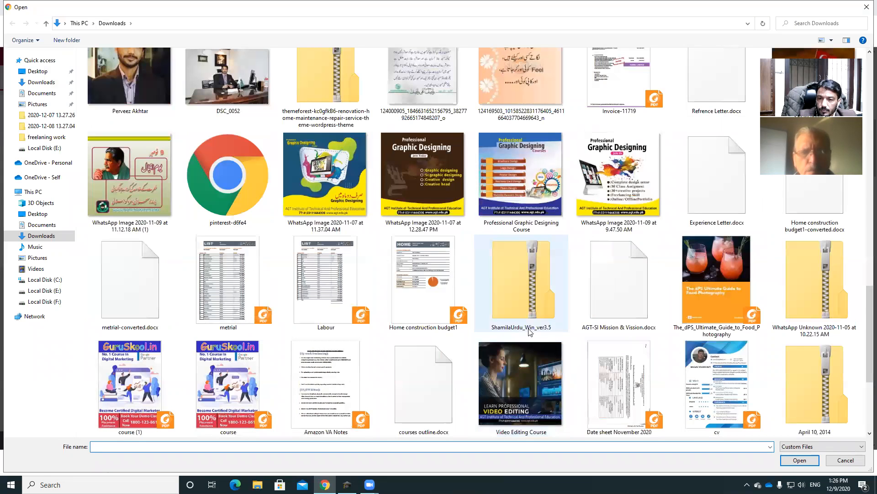
scroll(527, 356, "down", 5)
left_click(520, 155)
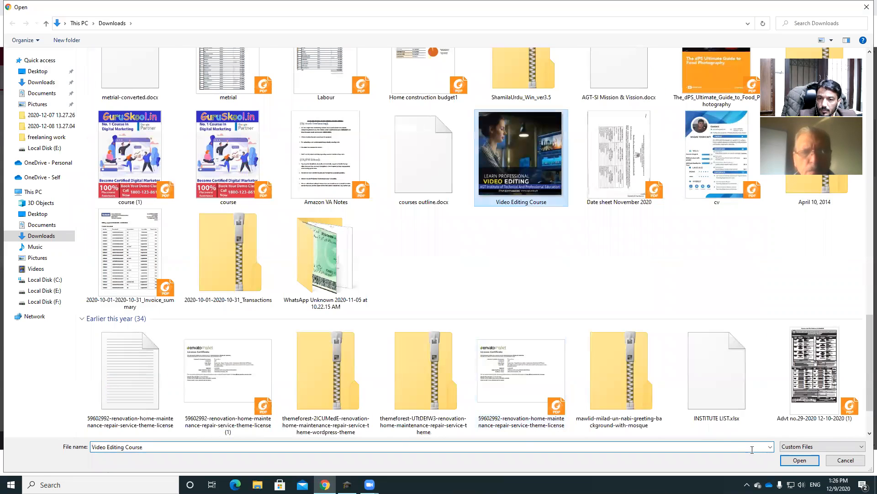
left_click(800, 460)
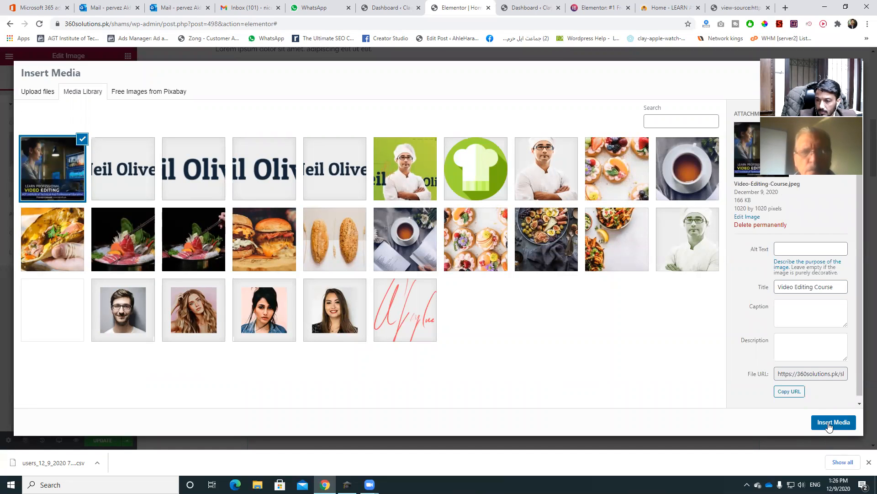
left_click(832, 422)
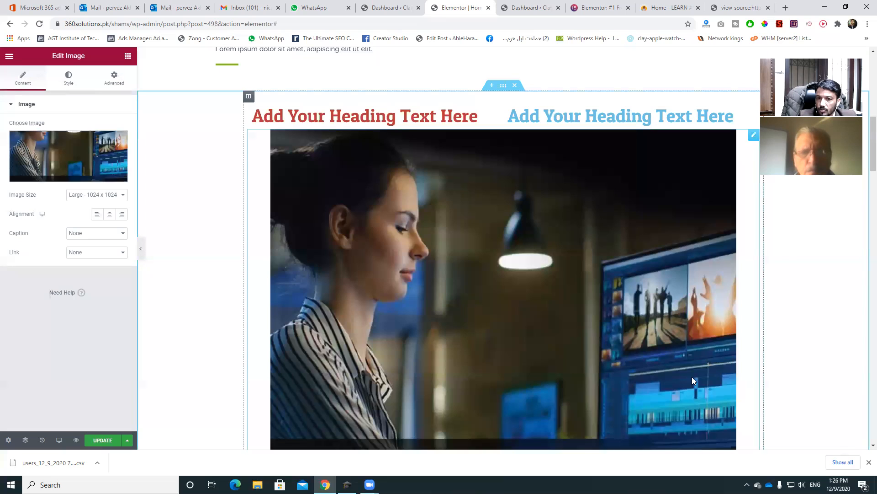
Step: Inspect the inserted image on the page and review the Image widget's style, advanced and content settings
scroll(661, 319, "down", 6)
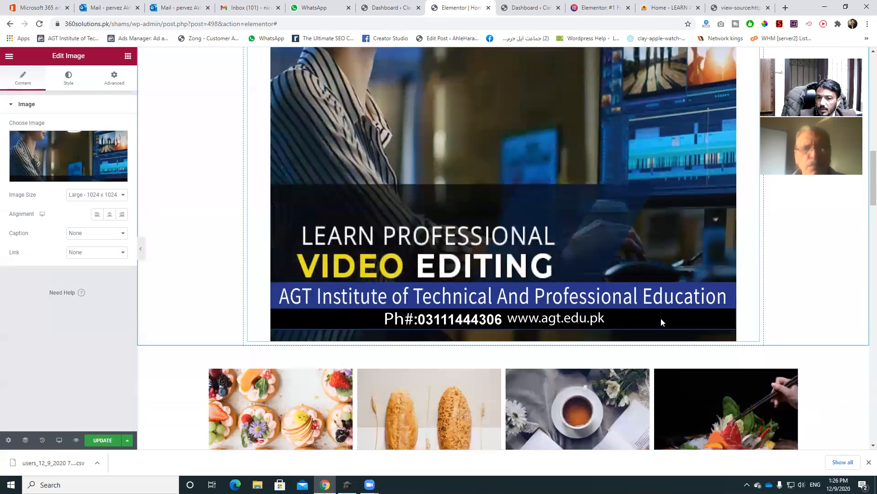
scroll(662, 322, "up", 6)
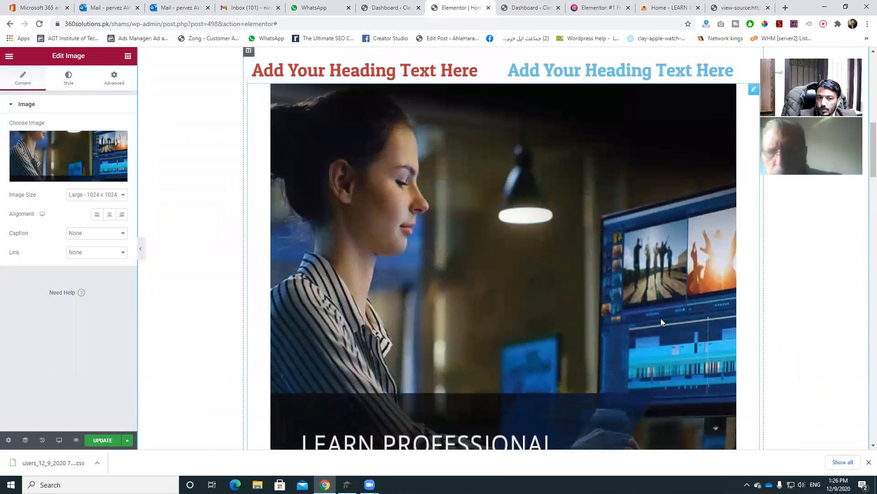
scroll(661, 318, "up", 1)
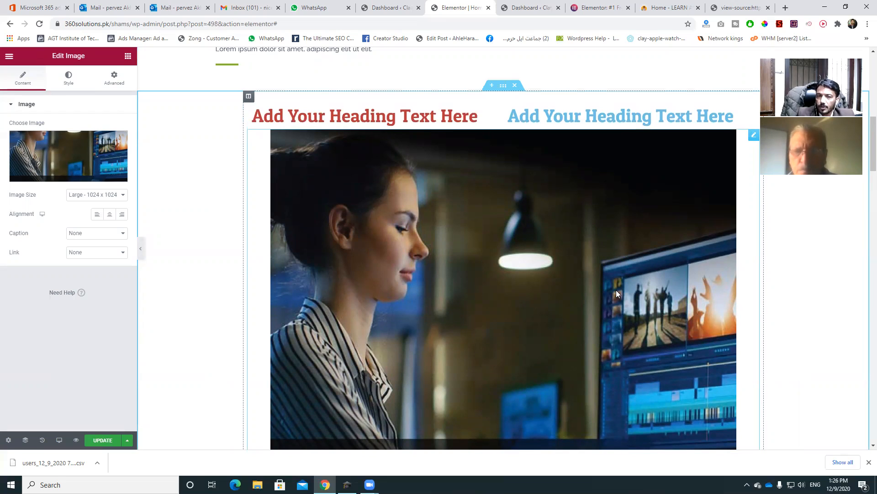
left_click(78, 88)
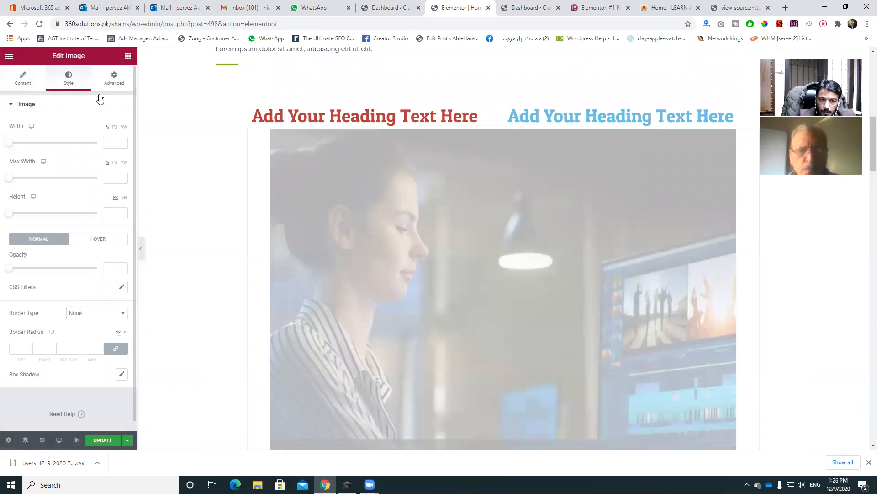
left_click(113, 82)
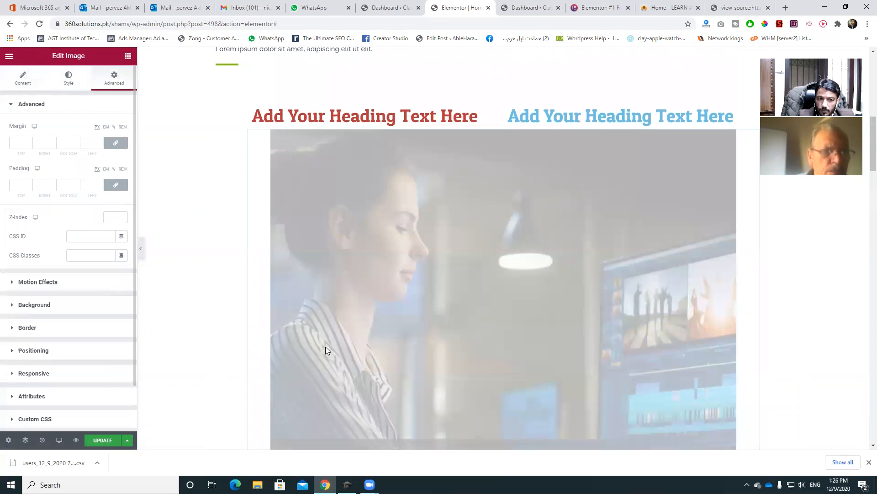
left_click(25, 80)
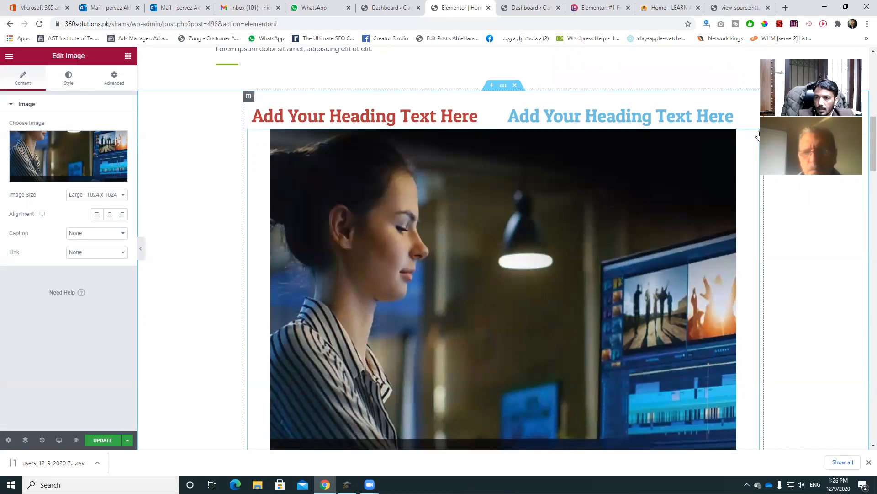
Step: Delete the Image widget below the two headings
right_click(753, 141)
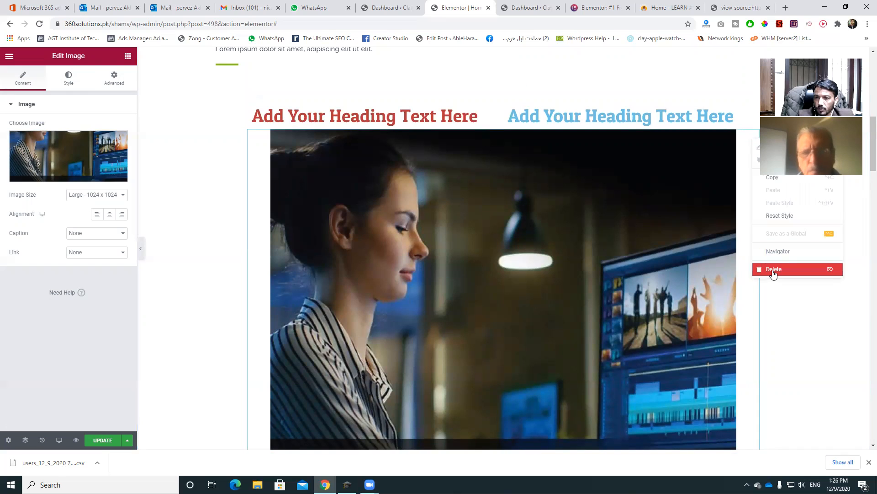
left_click(646, 180)
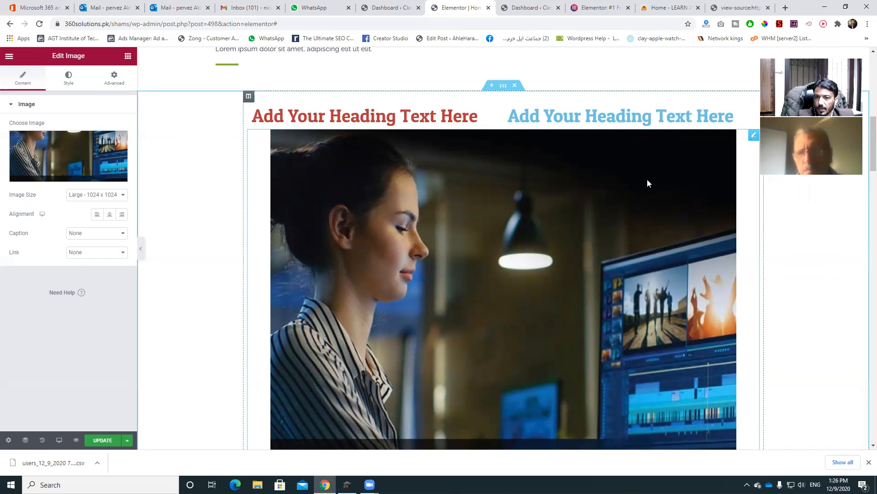
right_click(752, 139)
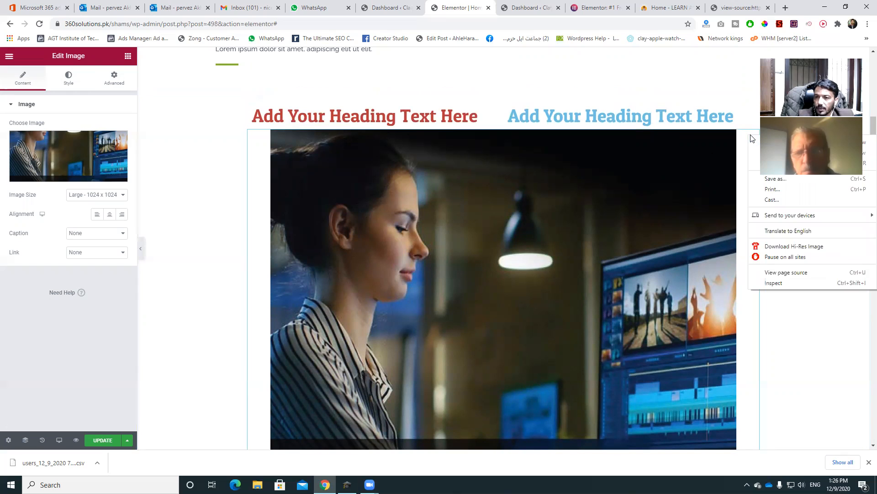
right_click(750, 139)
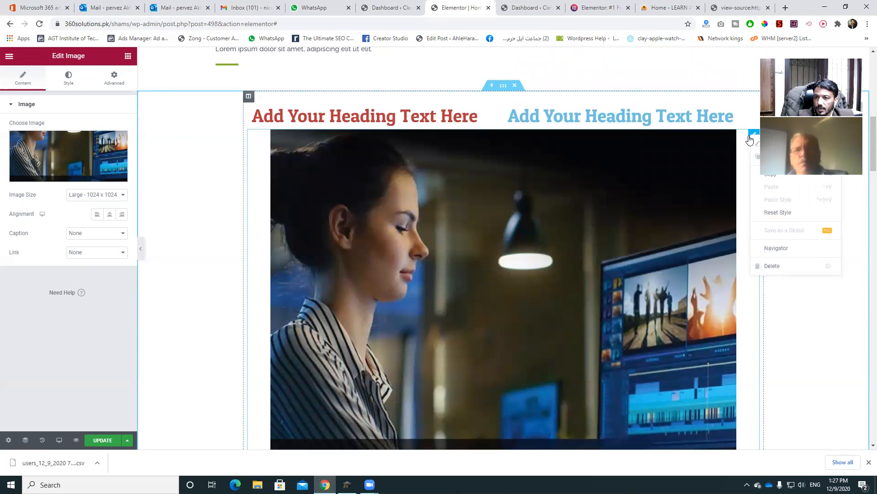
left_click(771, 267)
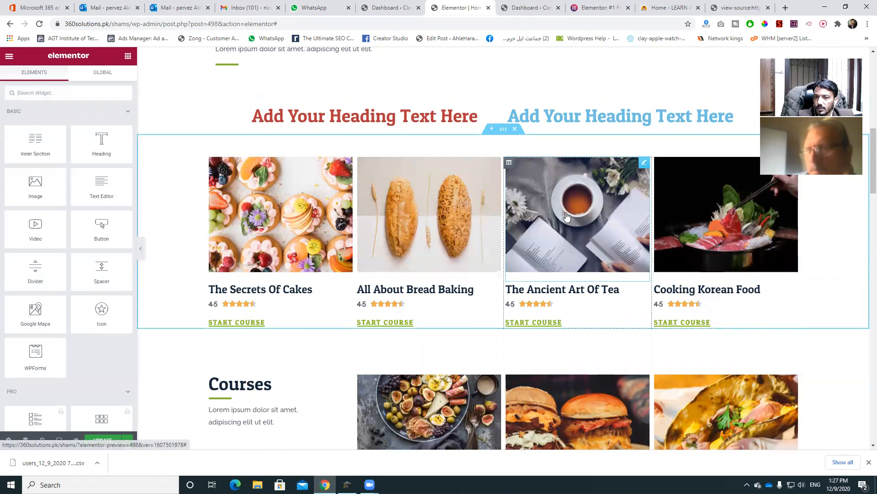
Step: Try the H1 HTML tag on the first column heading and set it back to H2
scroll(548, 219, "up", 2)
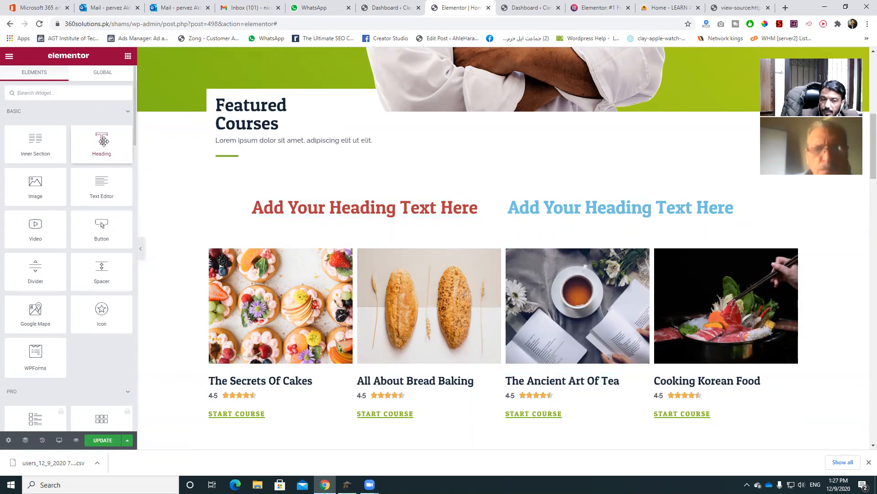
left_click(342, 211)
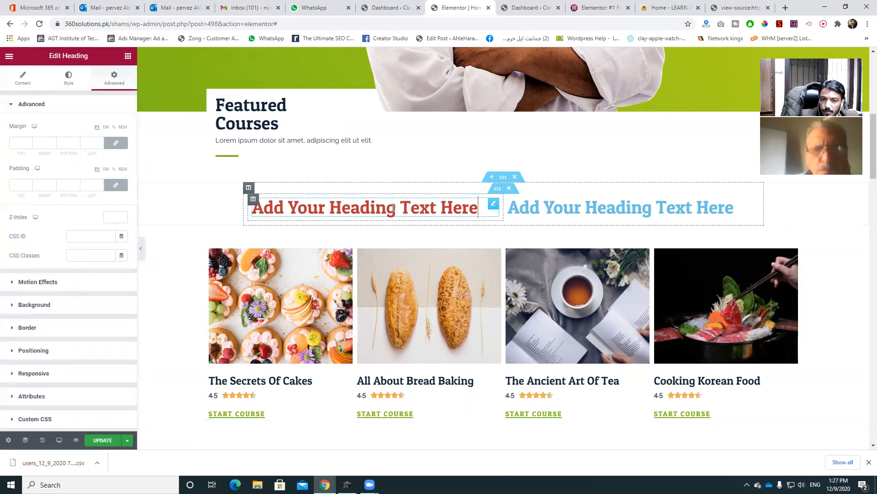
left_click(24, 78)
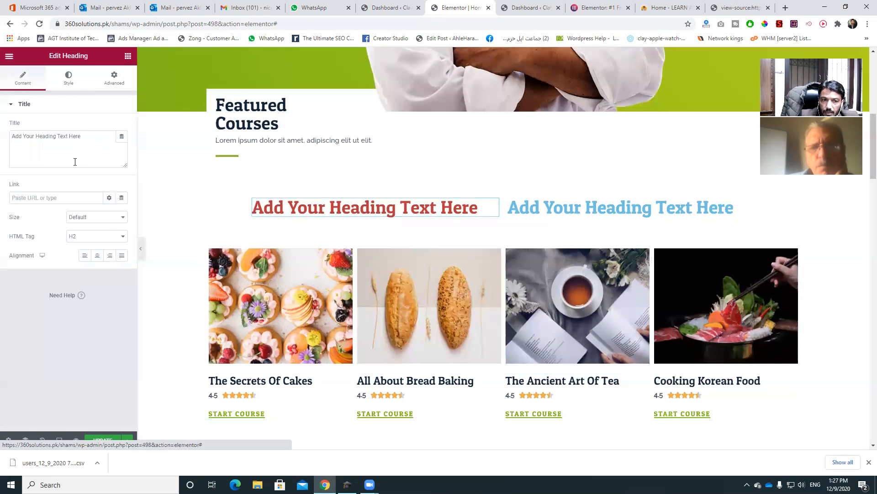
left_click(122, 238)
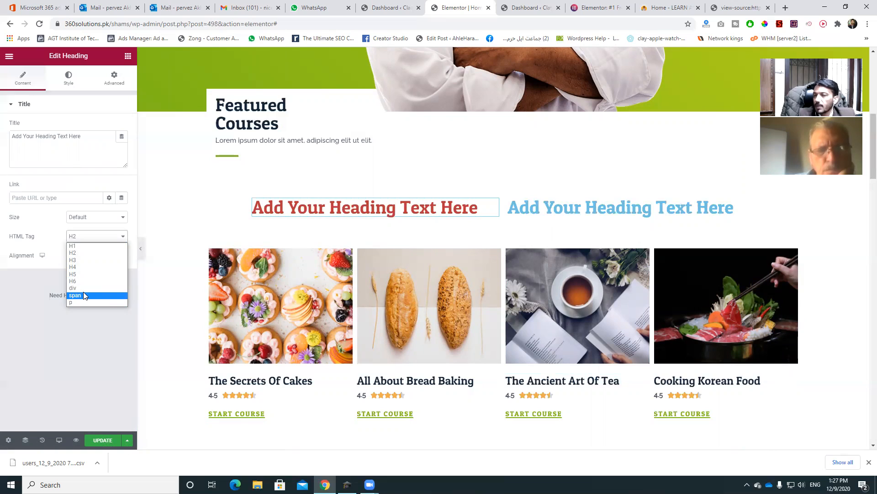
left_click(80, 247)
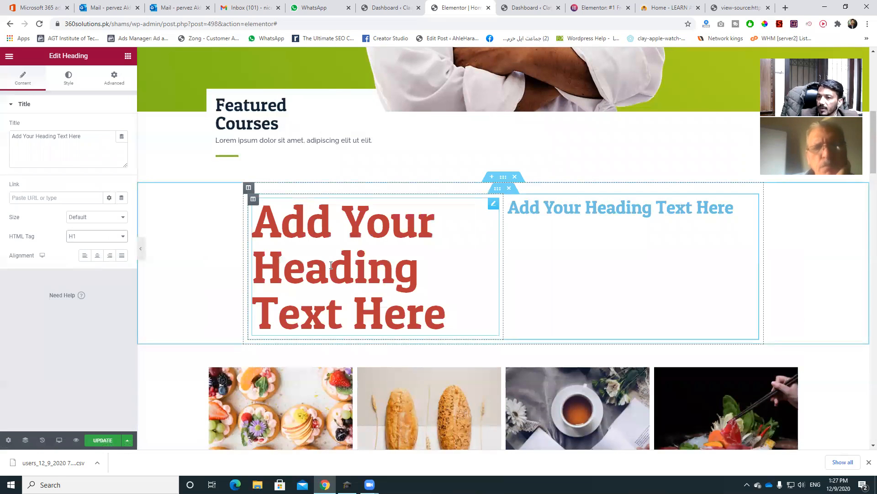
left_click(100, 240)
left_click(95, 254)
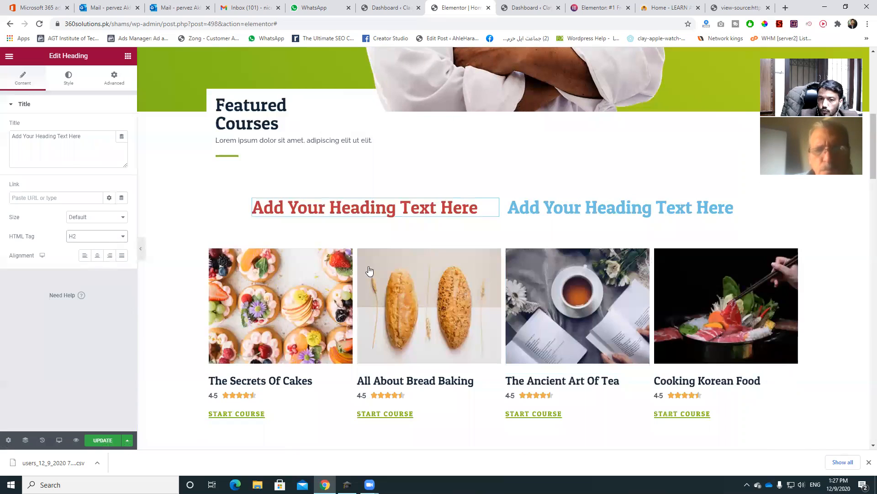
Step: Try the H3, H4 and H5 HTML tags on the first column heading and set it back to H2
left_click(94, 237)
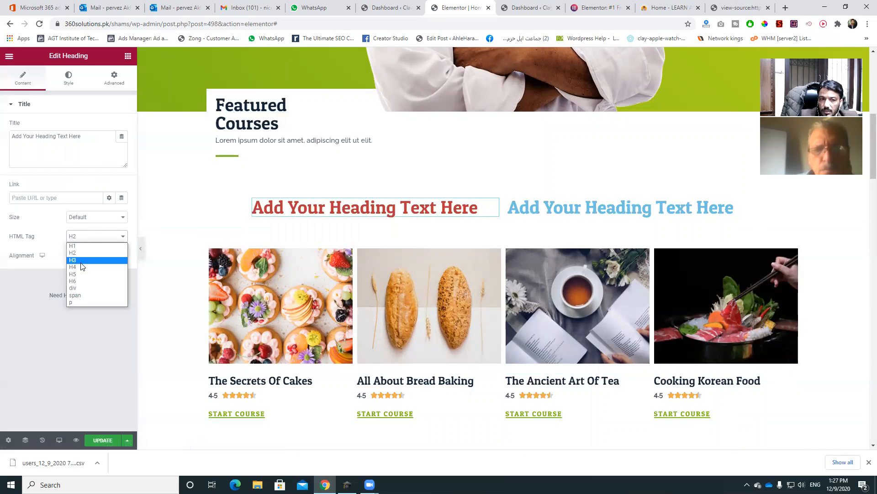
left_click(80, 261)
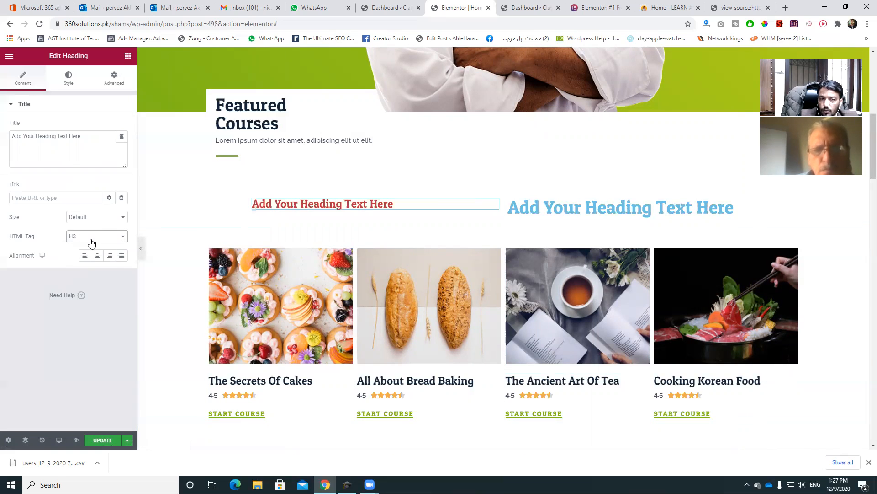
left_click(92, 242)
left_click(82, 270)
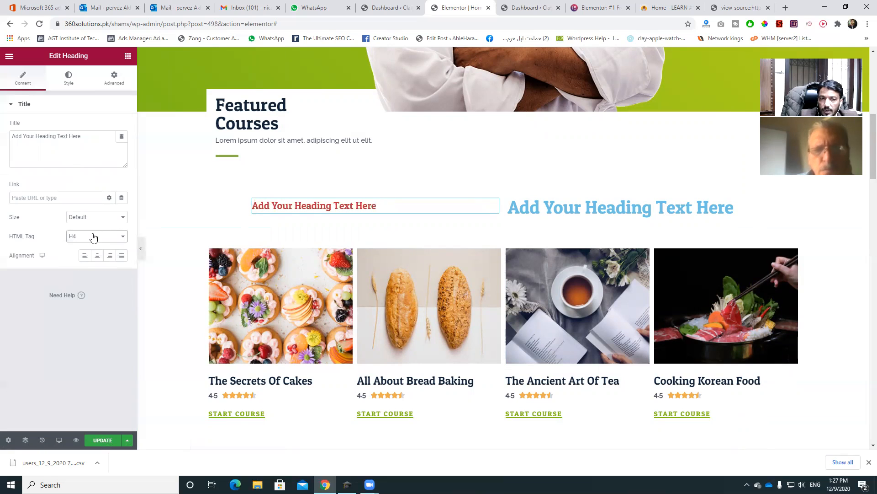
left_click(94, 237)
left_click(76, 274)
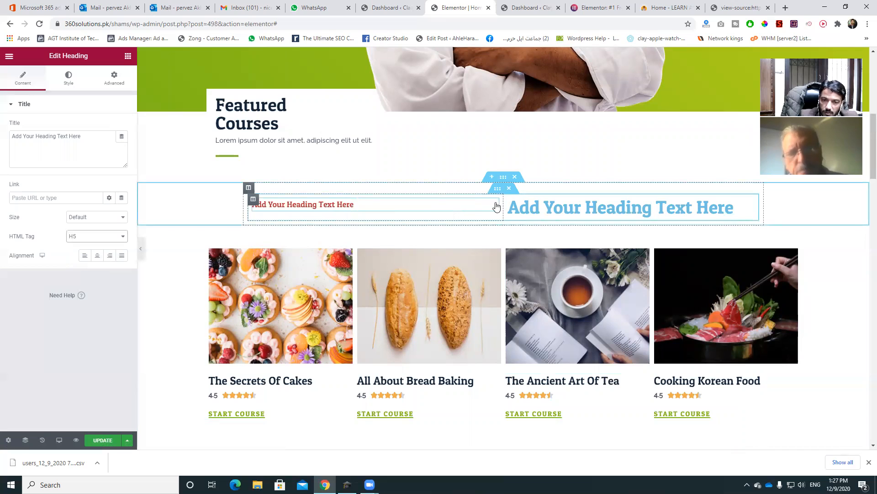
left_click(89, 236)
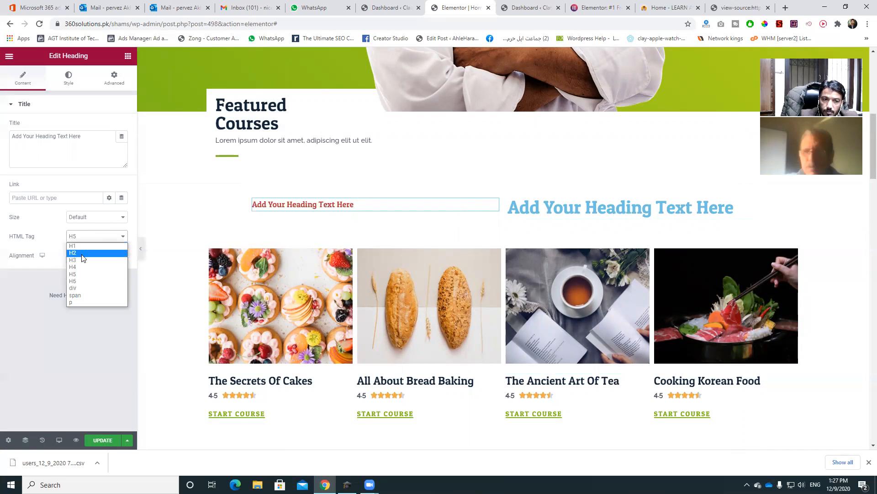
left_click(82, 254)
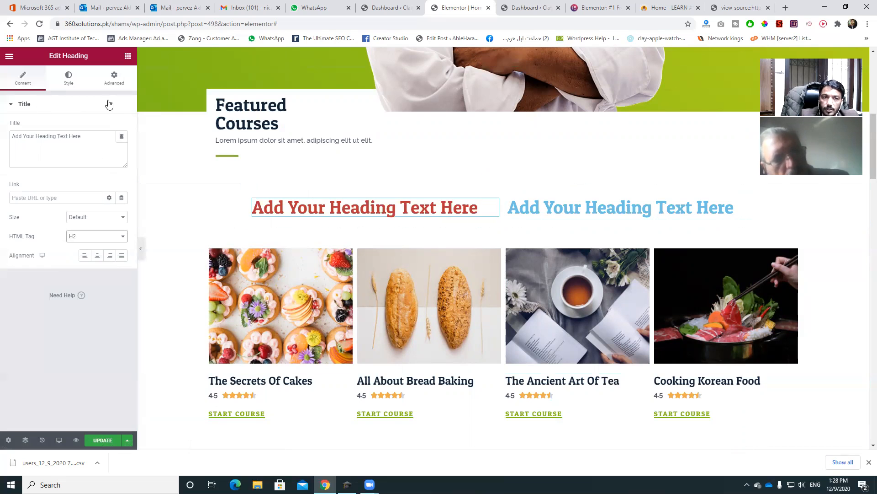
Step: Add a Text Editor widget below the two column headings
left_click(70, 77)
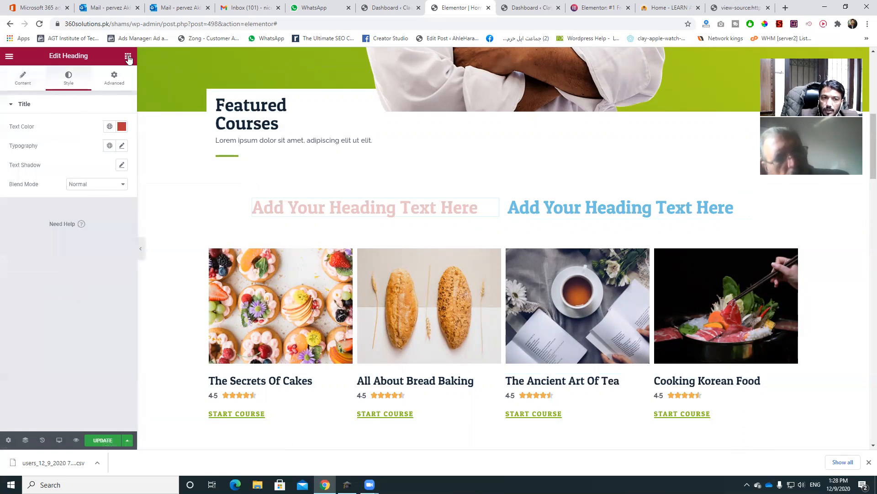
left_click(128, 57)
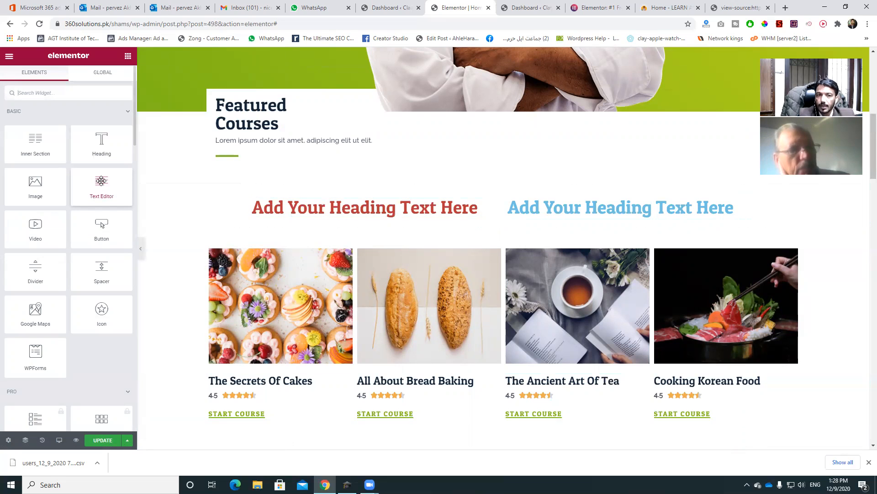
left_click_drag(97, 183, 419, 224)
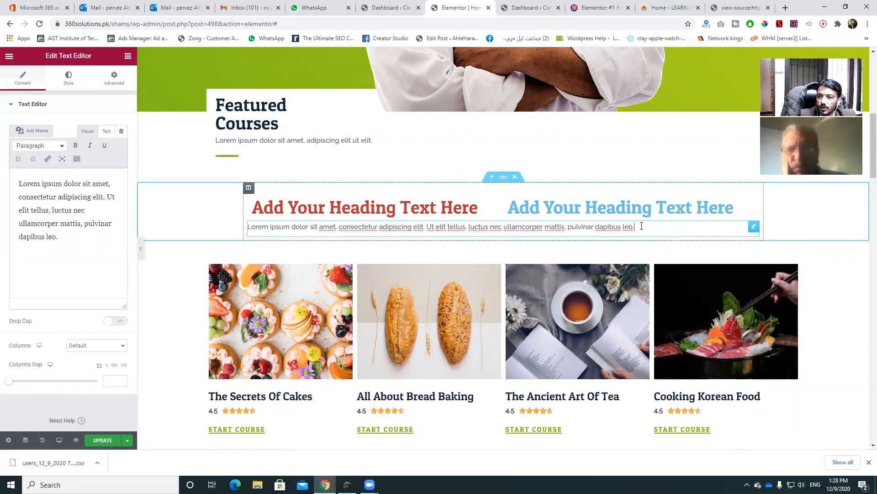
Step: Search Google for "dummy text" and copy the "What is Lorem Ipsum?" and "Why do we use it?" passages from lipsum.com
left_click(738, 7)
left_click(786, 7)
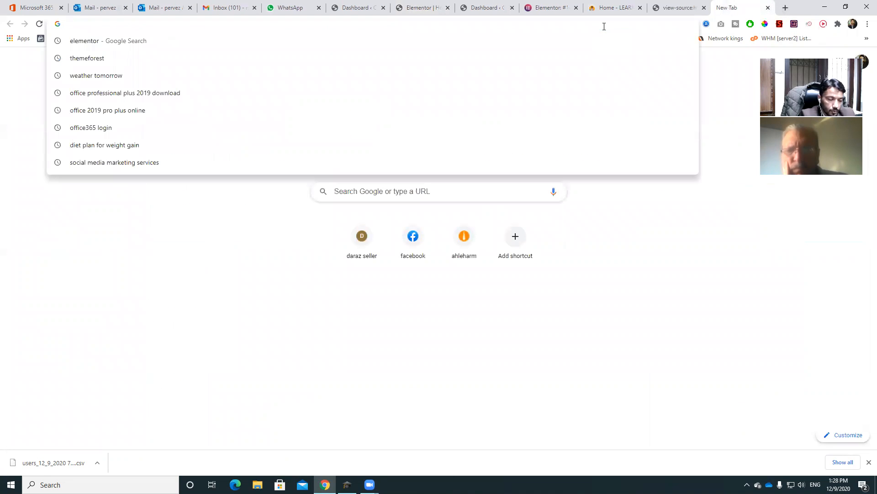
type("dummy text")
key("Return")
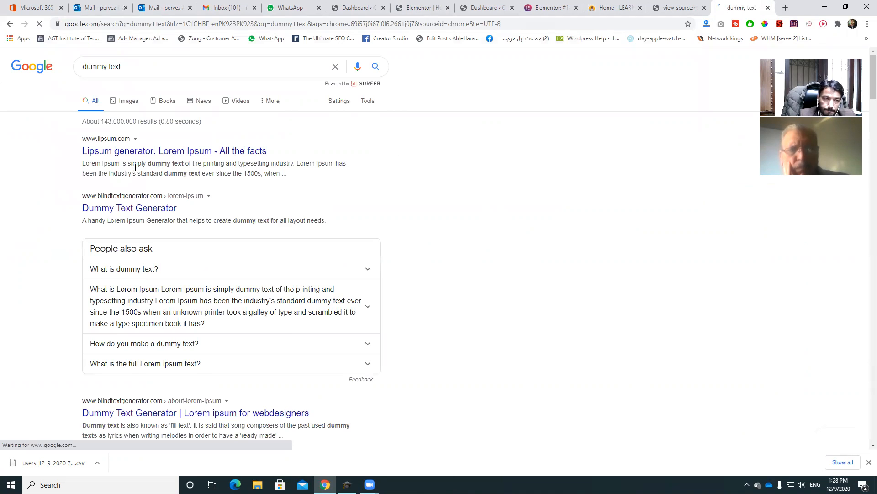
left_click(143, 152)
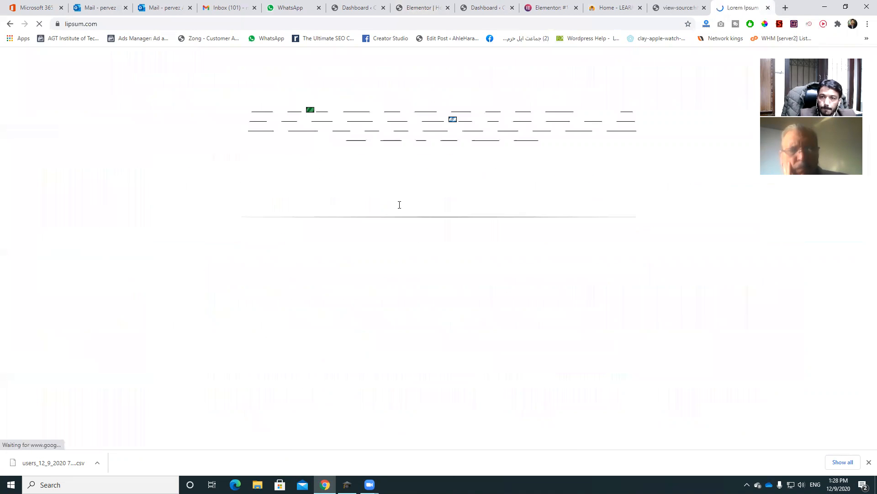
scroll(356, 202, "down", 3)
left_click_drag(230, 93, 539, 197)
key("ctrl+c")
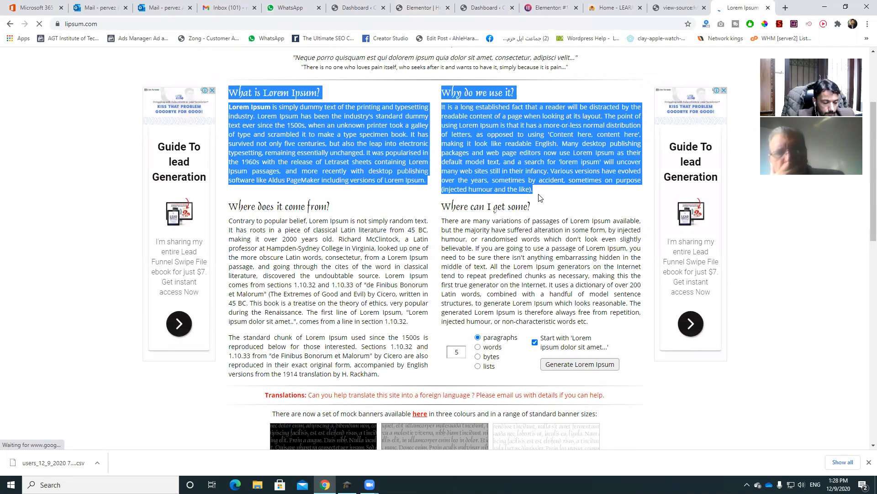
Step: Replace the Text Editor widget's placeholder text on the Elementor page with the copied Lorem Ipsum passages
left_click(551, 7)
left_click(488, 8)
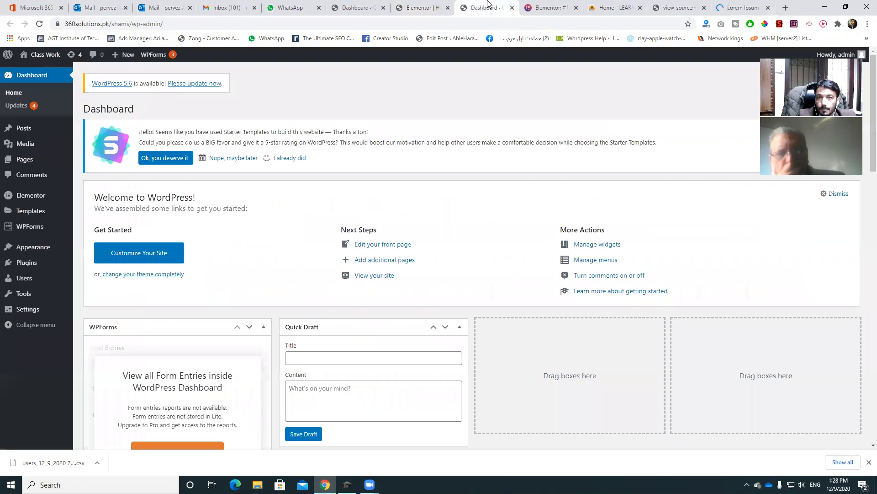
left_click(450, 4)
left_click(538, 228)
left_click(83, 242)
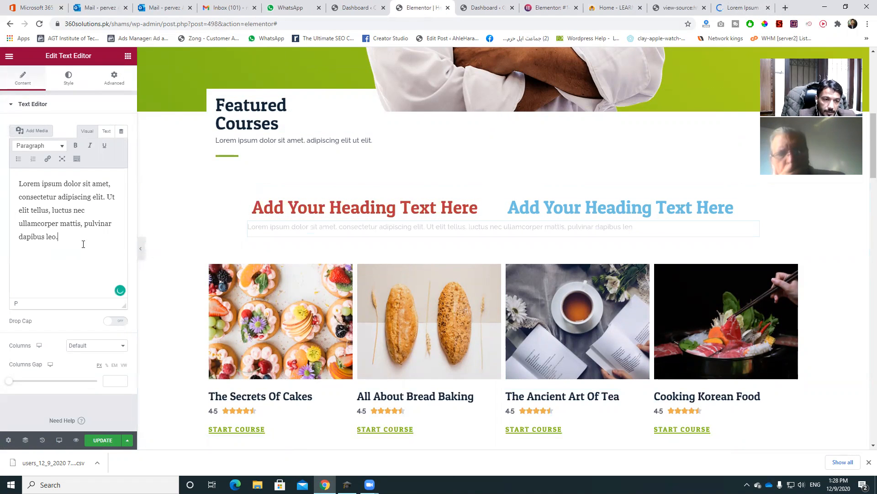
key("ctrl+a")
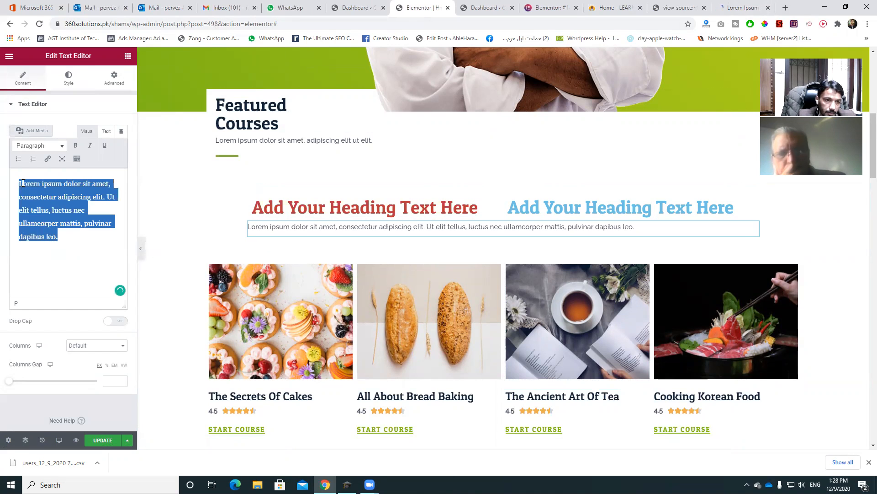
key("ctrl+v")
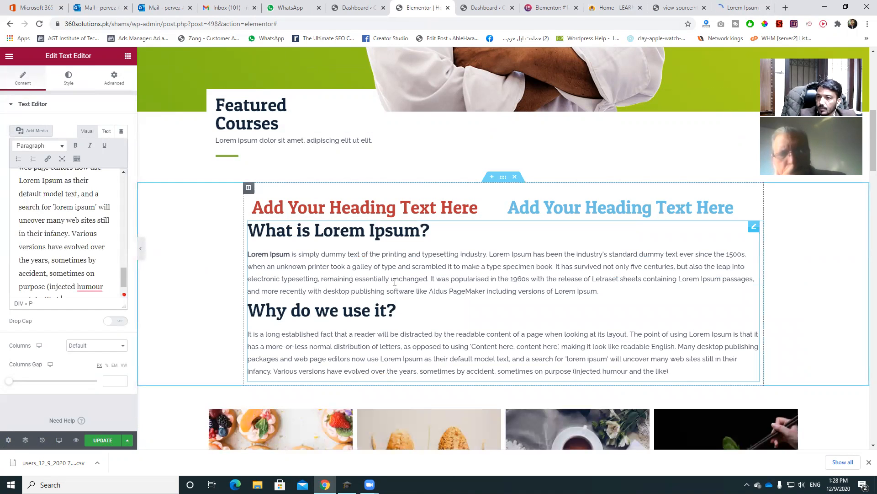
Step: Review the pasted text on the page and the Text Editor widget's style and content settings
scroll(396, 282, "down", 2)
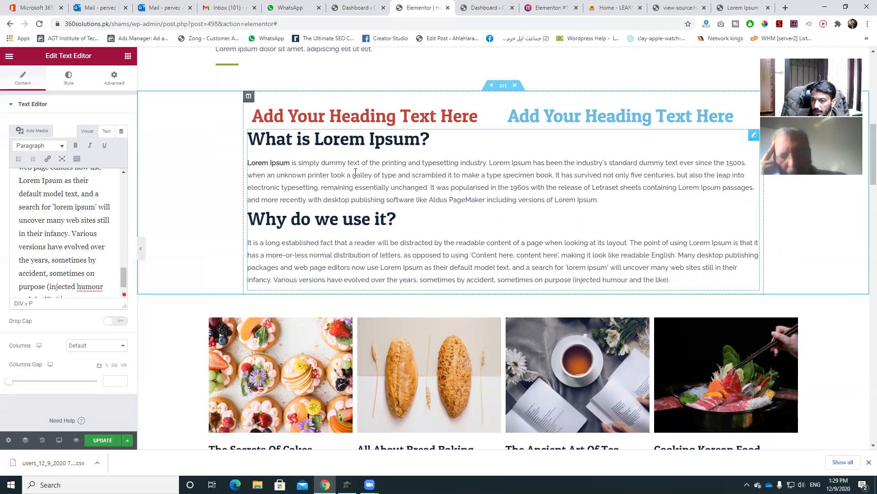
left_click(59, 77)
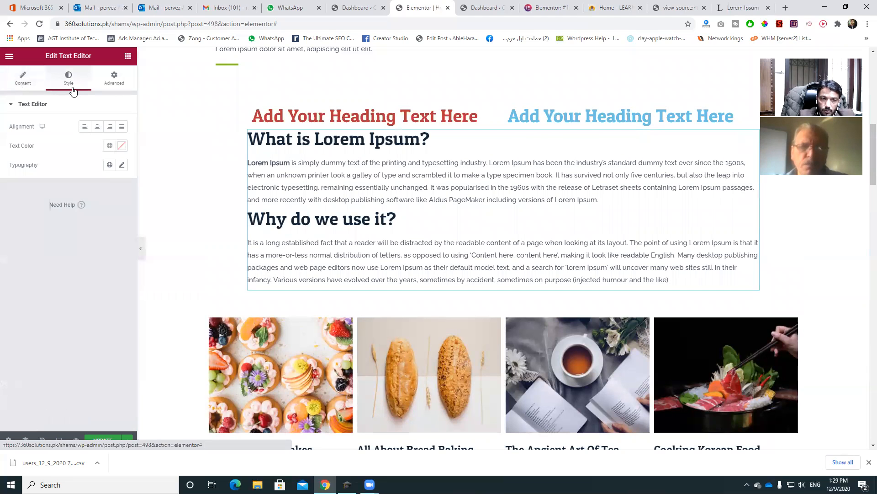
left_click(22, 82)
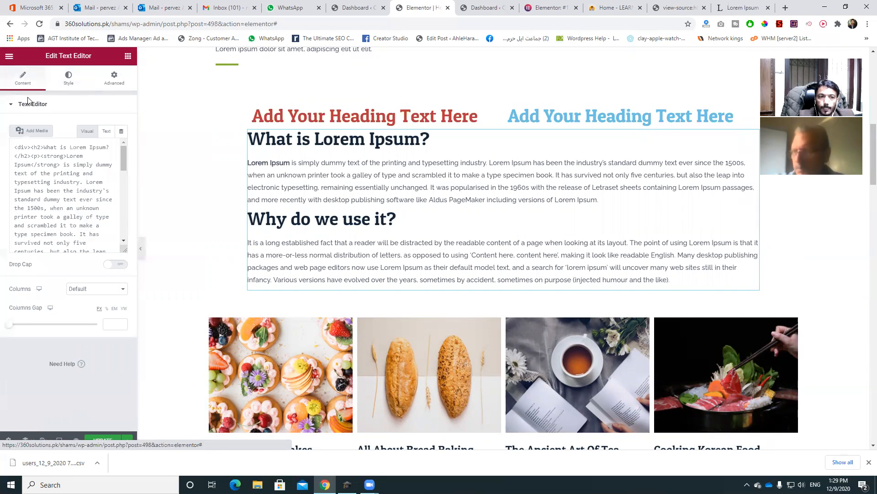
Step: Add a Video widget below the Lorem Ipsum text, play its placeholder video and select its YouTube link
left_click(128, 55)
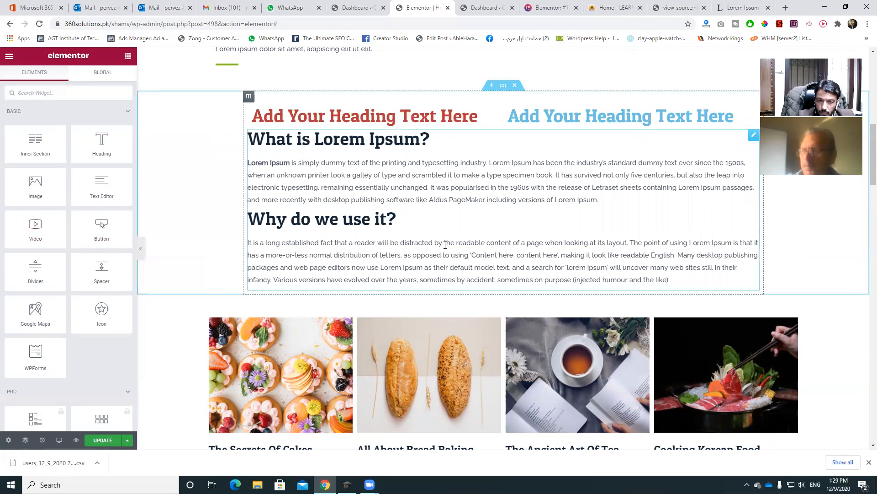
left_click_drag(37, 225, 421, 285)
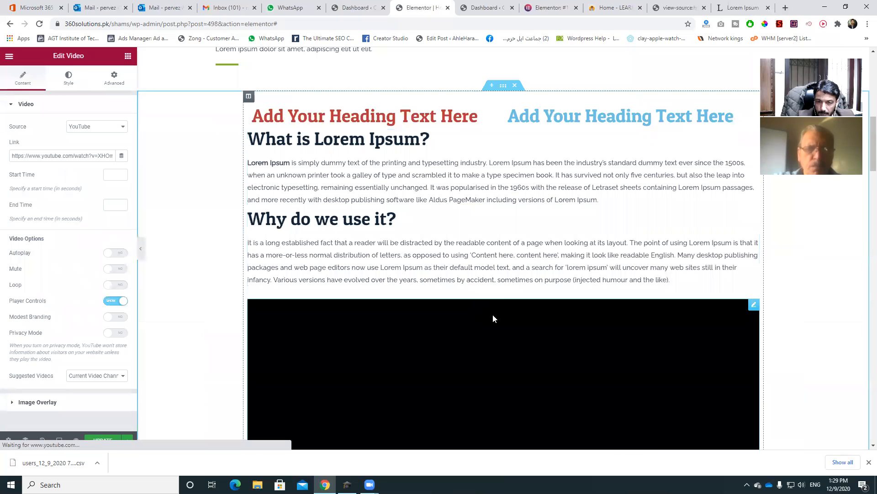
scroll(502, 297, "down", 3)
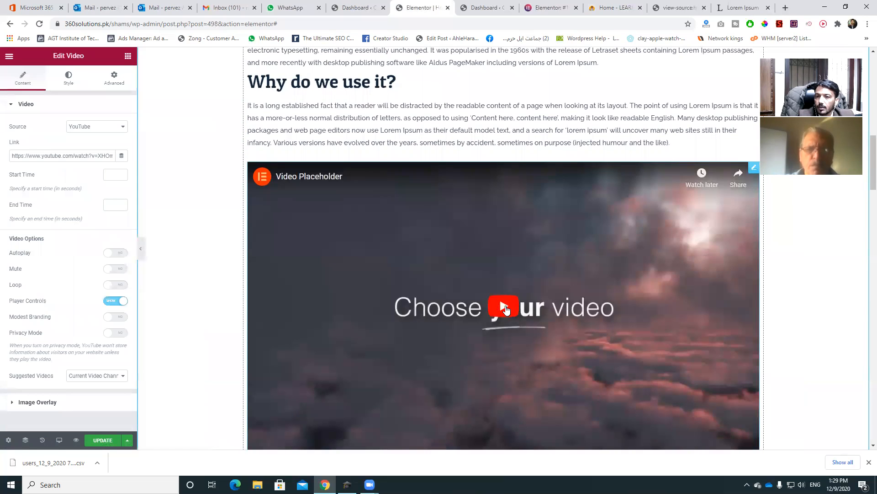
left_click(504, 307)
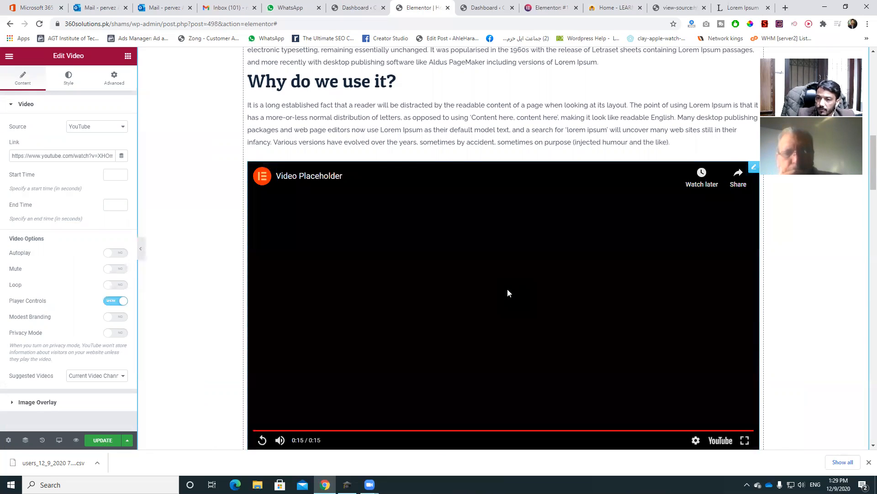
triple_click(41, 156)
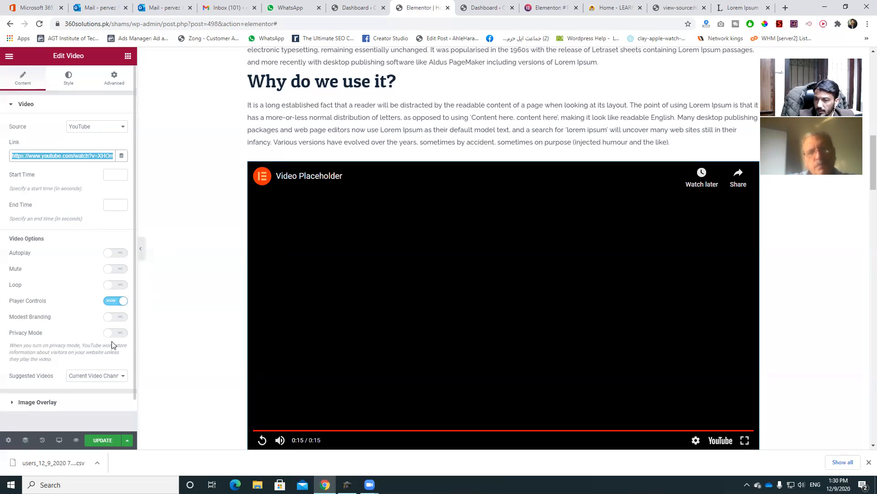
Step: Try the Autoplay, Mute and Loop options on the Video widget, switching each one back off
left_click(113, 256)
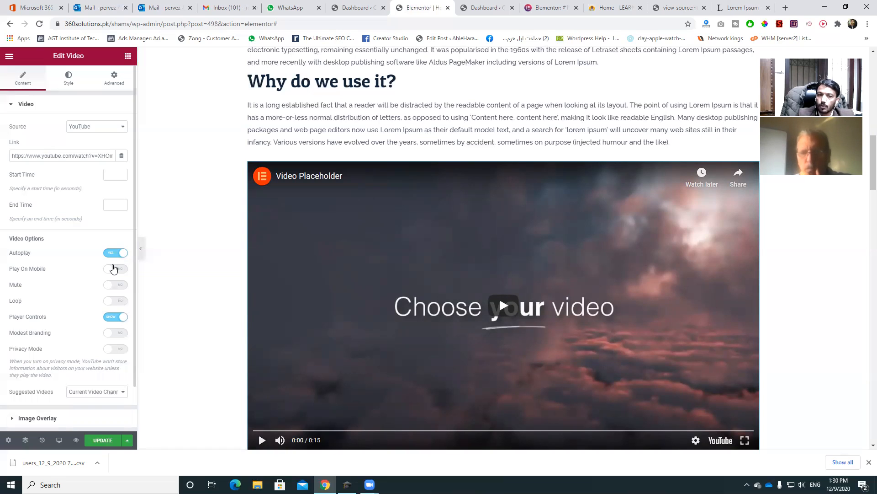
left_click(109, 255)
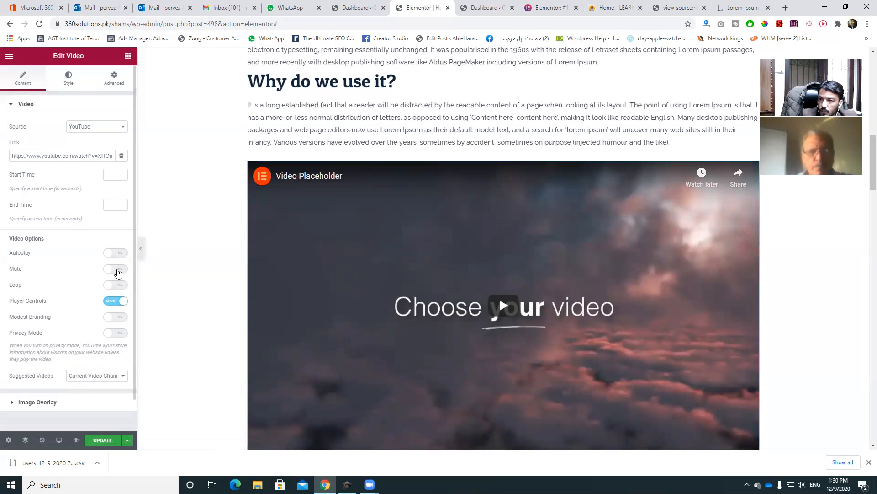
left_click(118, 272)
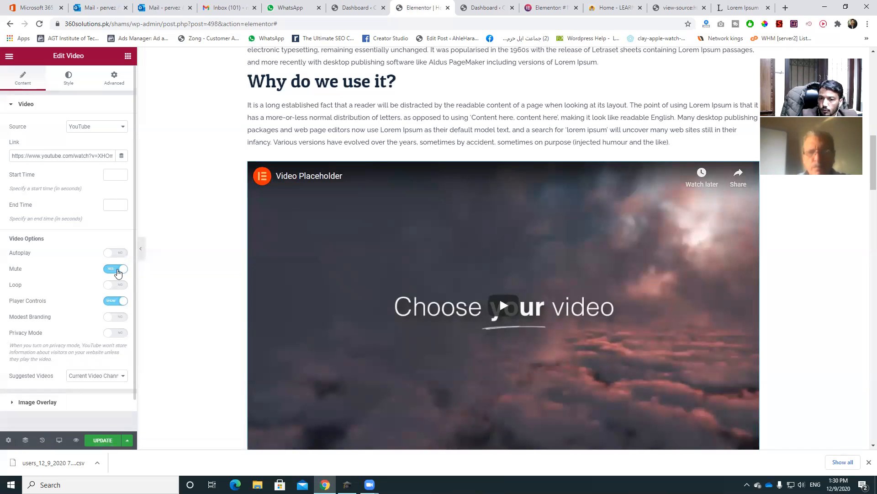
left_click(114, 270)
left_click(113, 285)
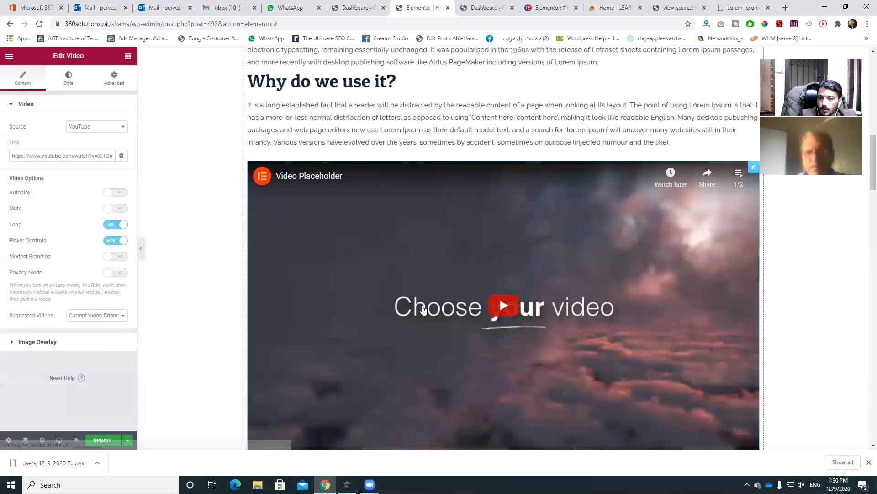
scroll(423, 309, "down", 2)
scroll(426, 279, "up", 1)
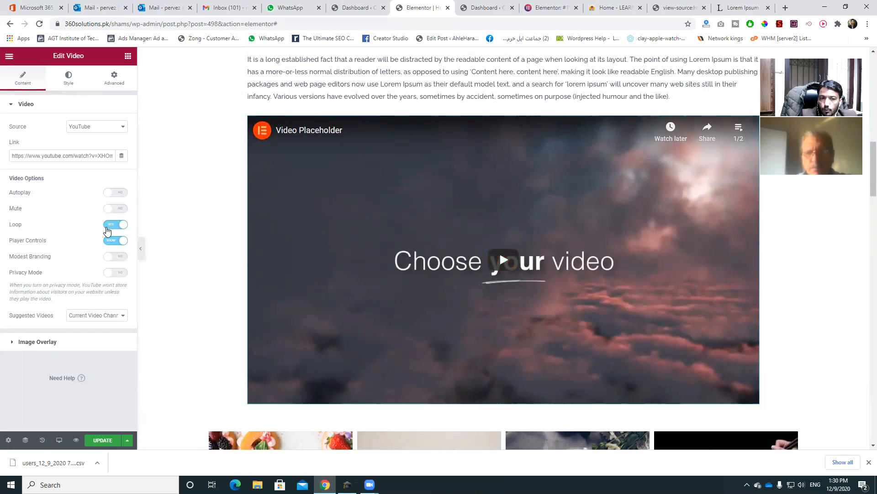
left_click(115, 224)
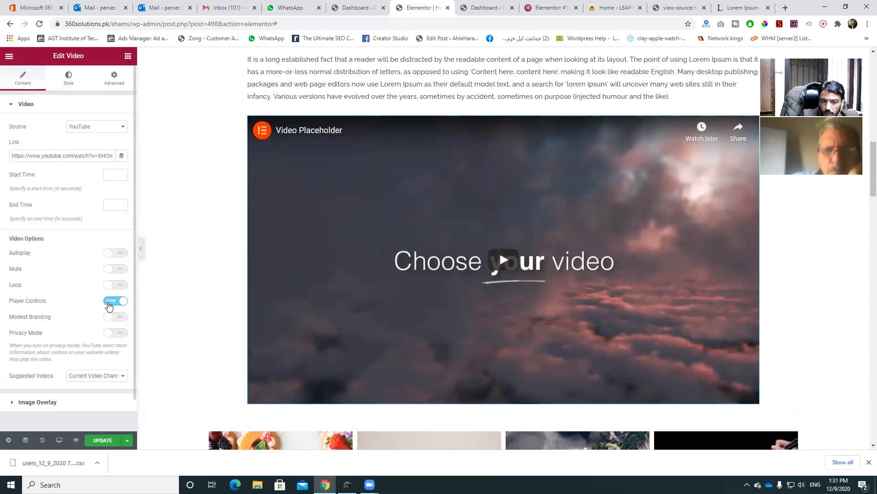
Step: Hide the Video widget's player controls and check the video on the page
left_click(109, 302)
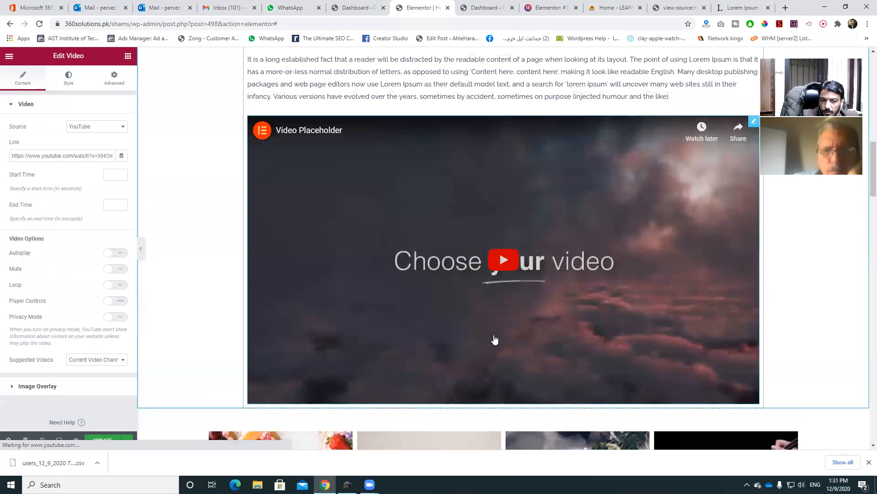
scroll(484, 334, "down", 2)
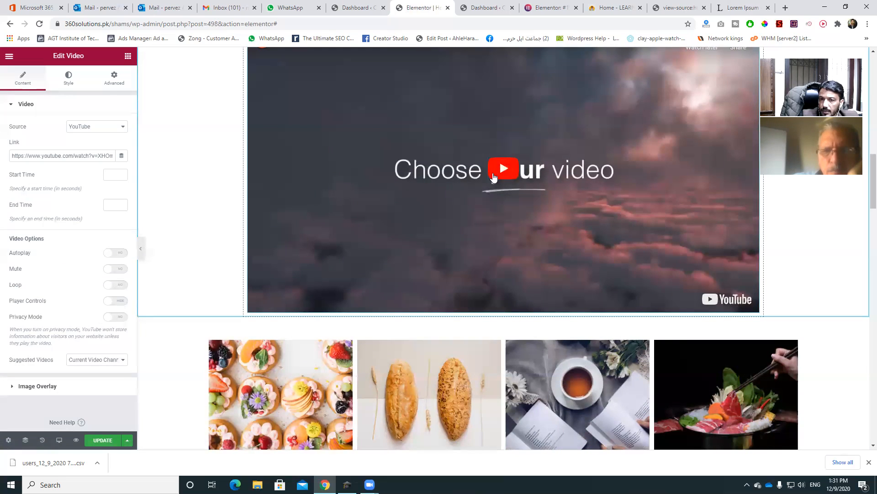
scroll(493, 181, "up", 1)
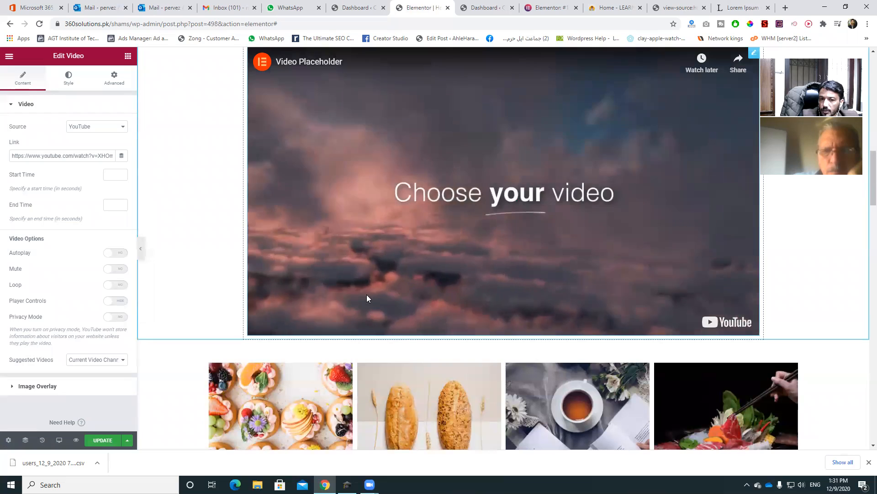
scroll(366, 295, "down", 1)
scroll(369, 288, "up", 3)
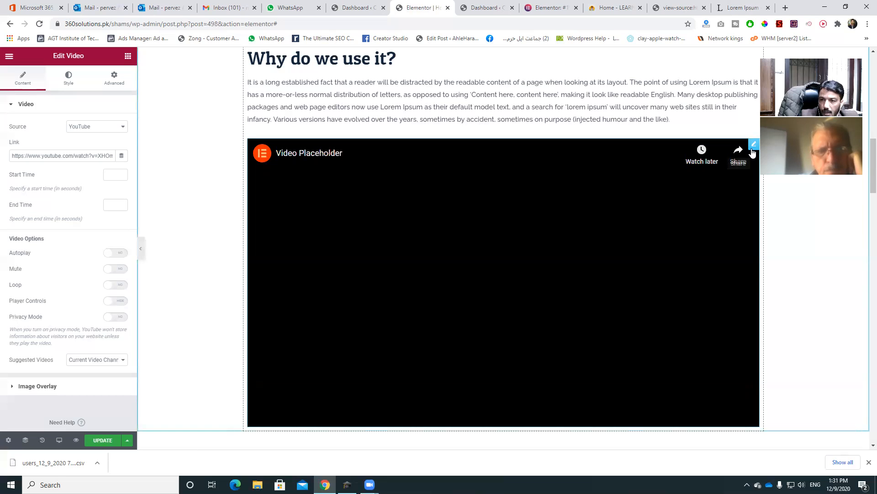
Step: Delete the Video widget below the Lorem Ipsum text
right_click(753, 147)
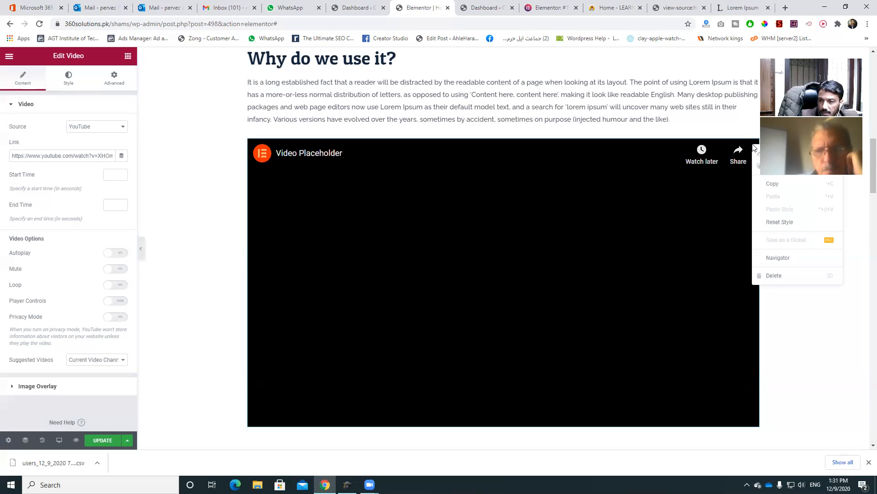
left_click(768, 276)
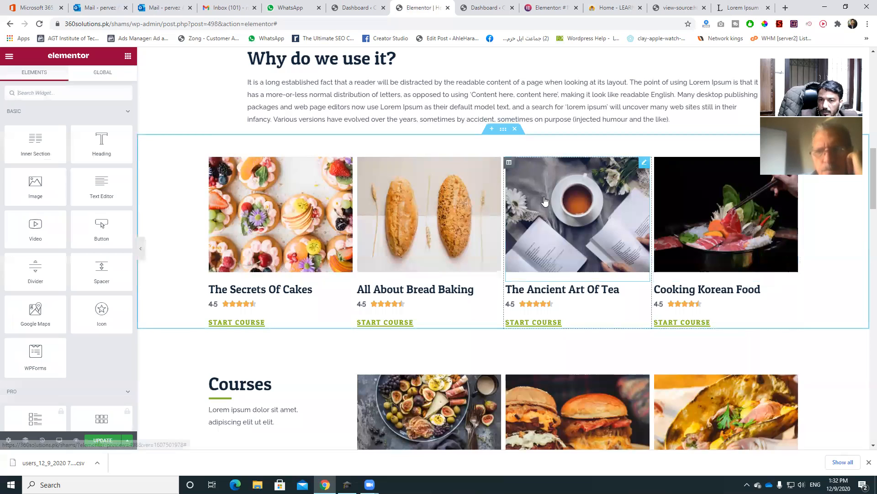
Step: Add a Button widget below the Lorem Ipsum text, label it "Book now" and align it to the center
scroll(523, 190, "up", 3)
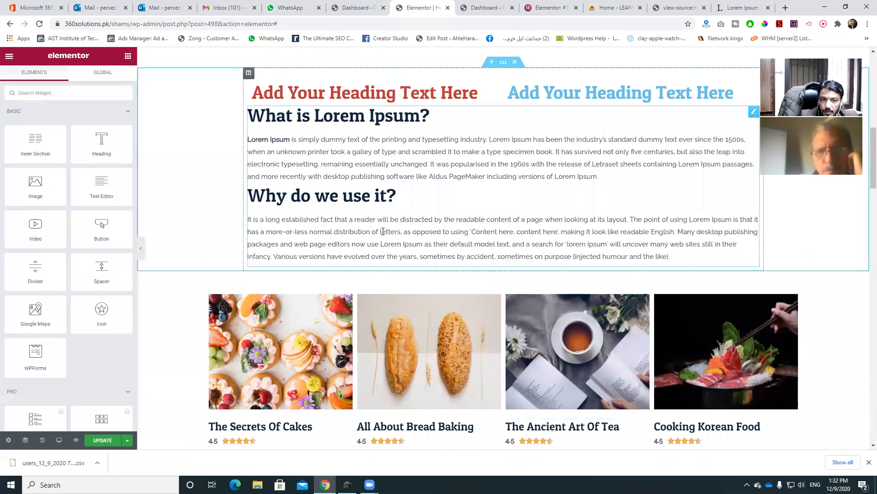
left_click_drag(101, 229, 470, 269)
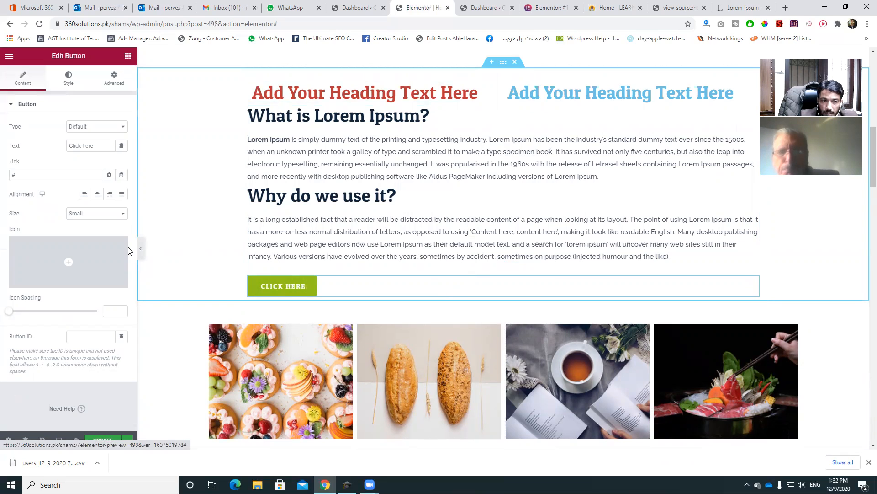
left_click_drag(99, 145, 51, 146)
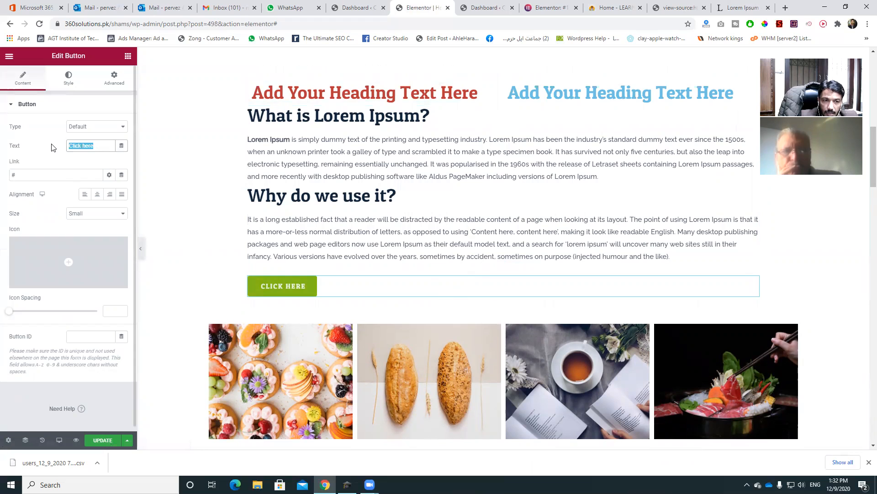
key("BackSpace")
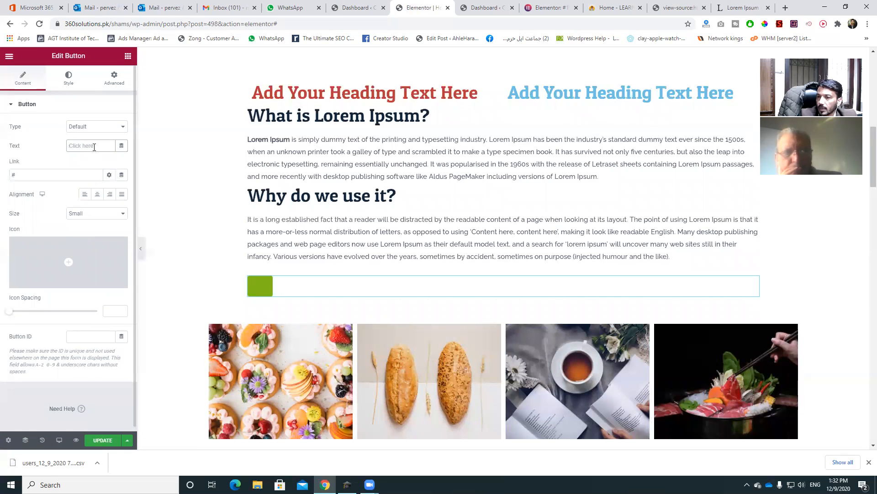
type("Book now")
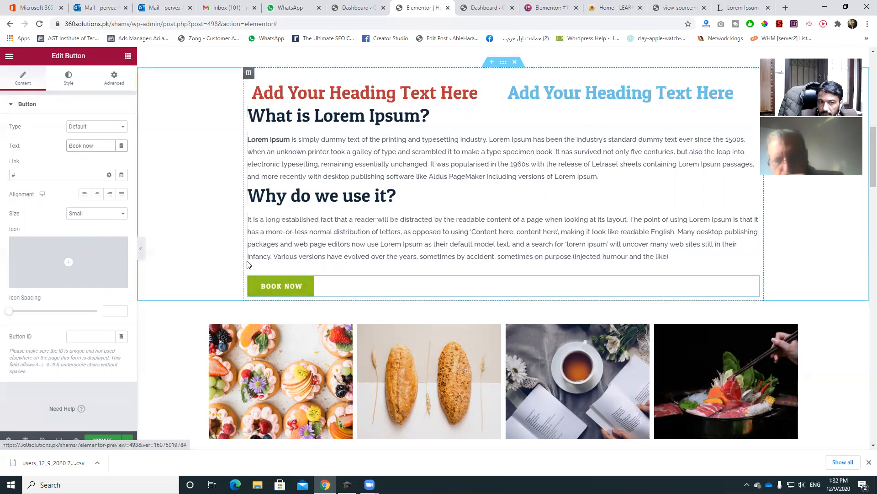
left_click(97, 194)
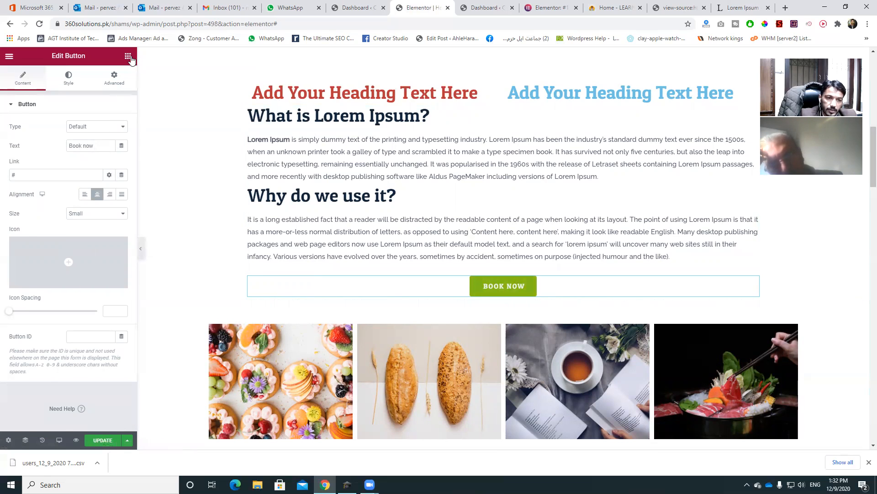
Step: Add a Divider widget between the Lorem Ipsum text and the Book Now button and look at its line style options, keeping Solid
left_click(128, 56)
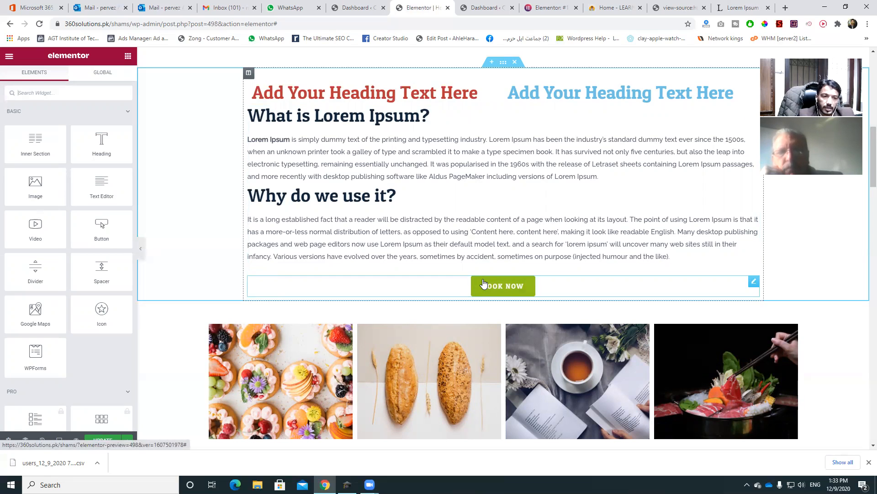
left_click_drag(36, 272, 493, 269)
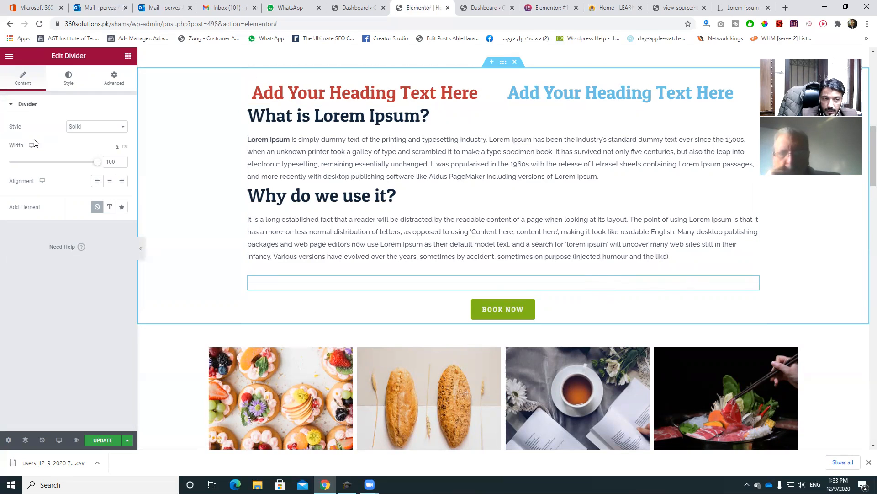
left_click(98, 128)
left_click(98, 128)
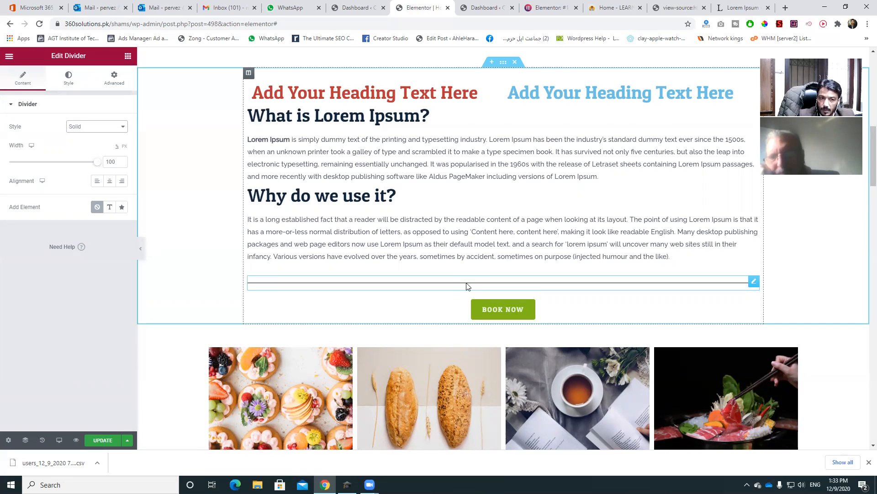
Step: Try a text element on the divider and replace it with the star icon element
left_click(109, 208)
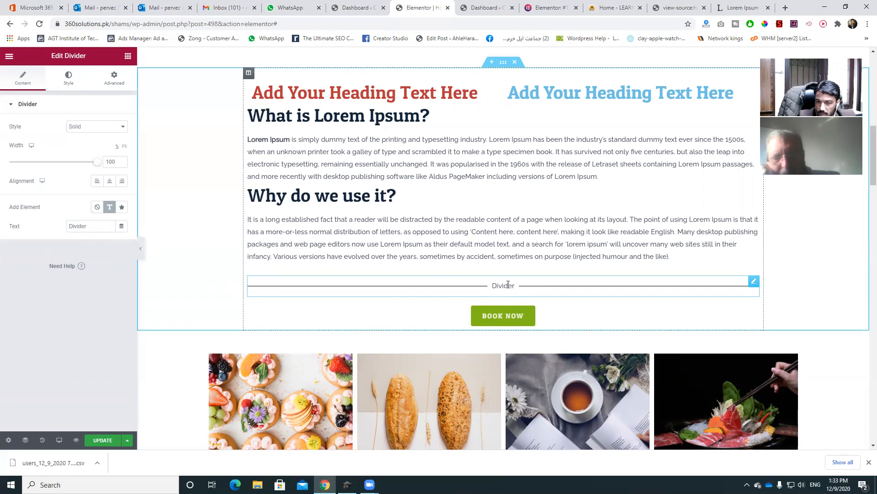
left_click_drag(513, 285, 491, 290)
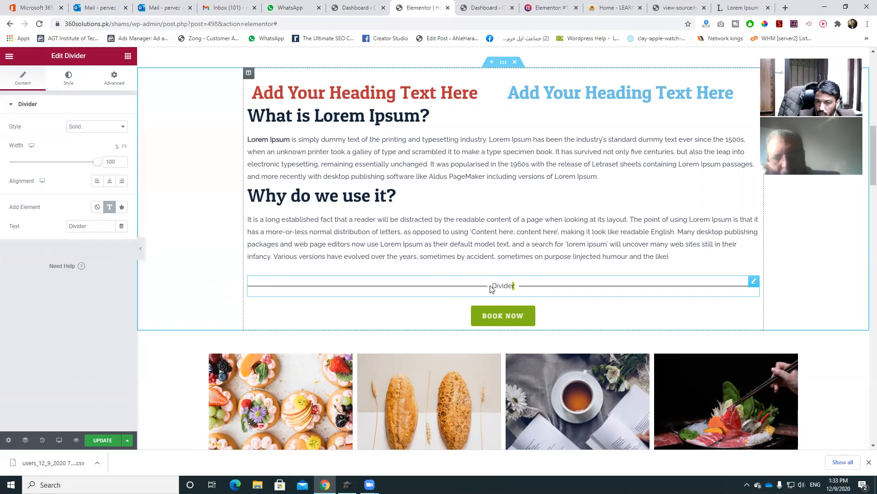
left_click(122, 207)
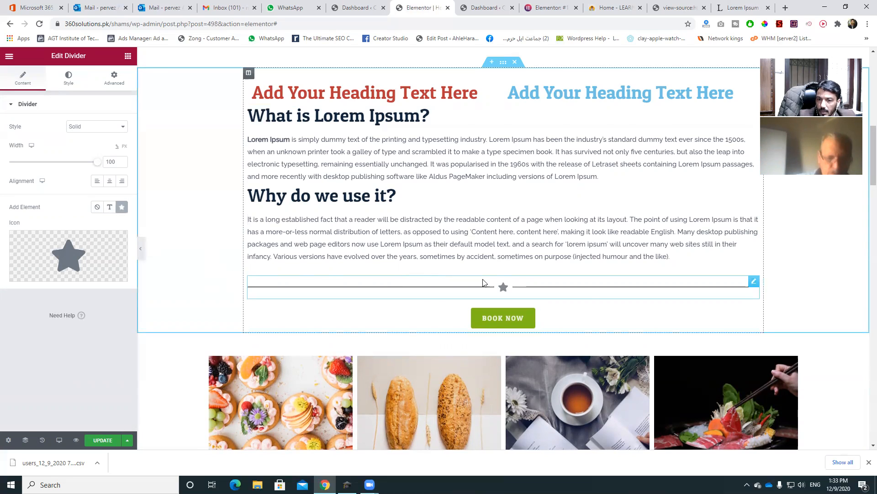
Step: Set the divider's weight to 2.5 and its color to red #C52525
left_click(68, 78)
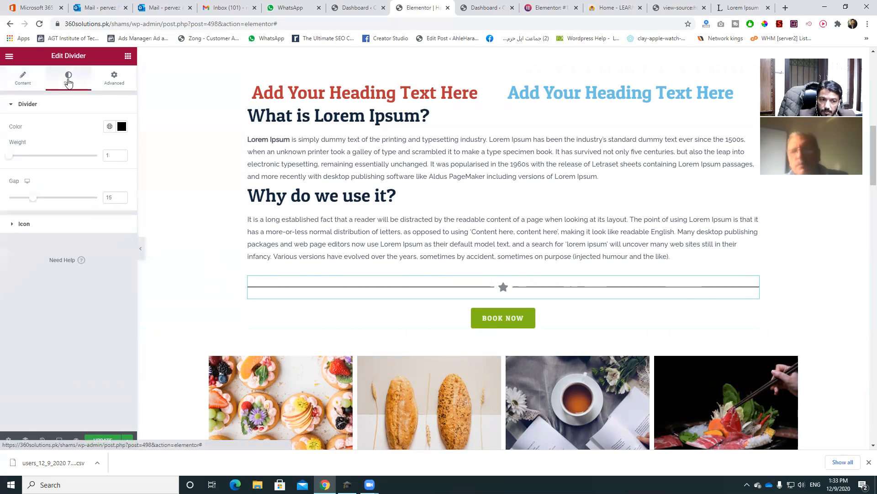
left_click_drag(8, 156, 36, 160)
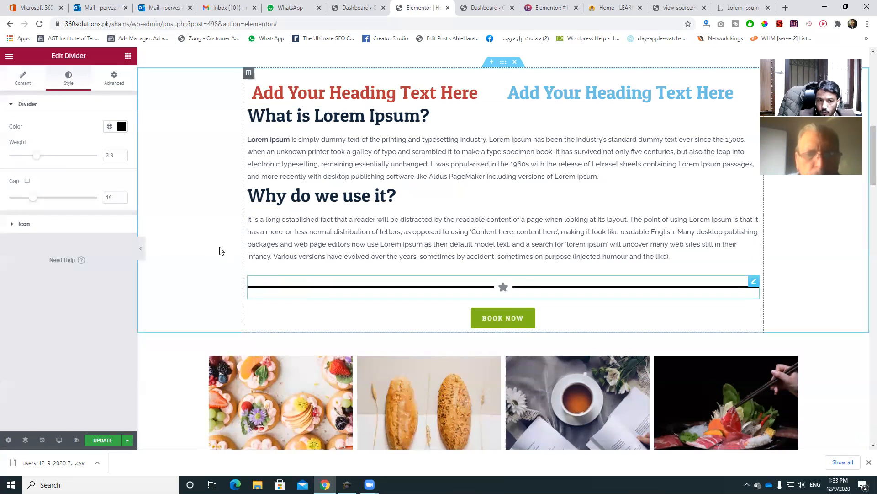
mouse_move(34, 157)
left_mouse_down()
mouse_move(68, 161)
mouse_move(24, 160)
left_mouse_up()
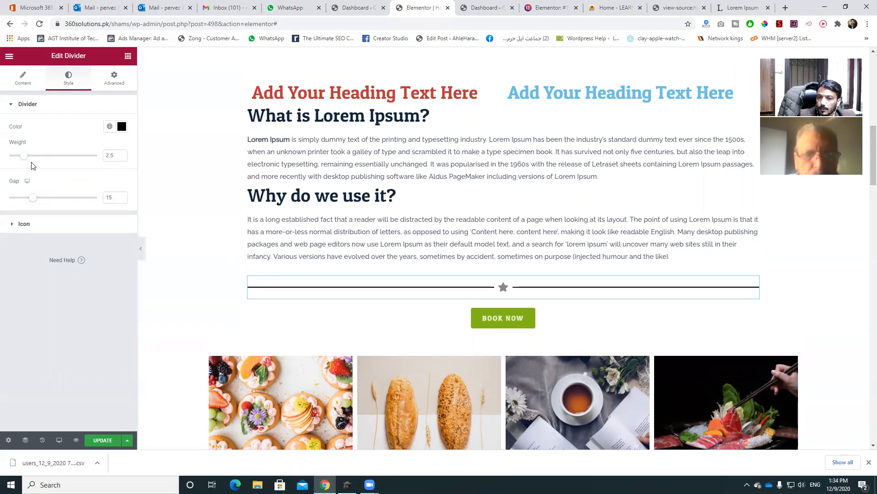
left_click(121, 127)
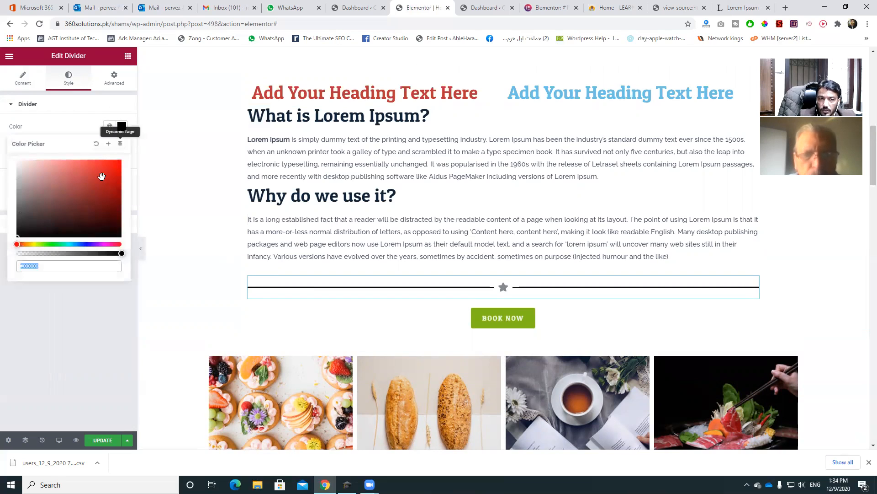
left_click(102, 178)
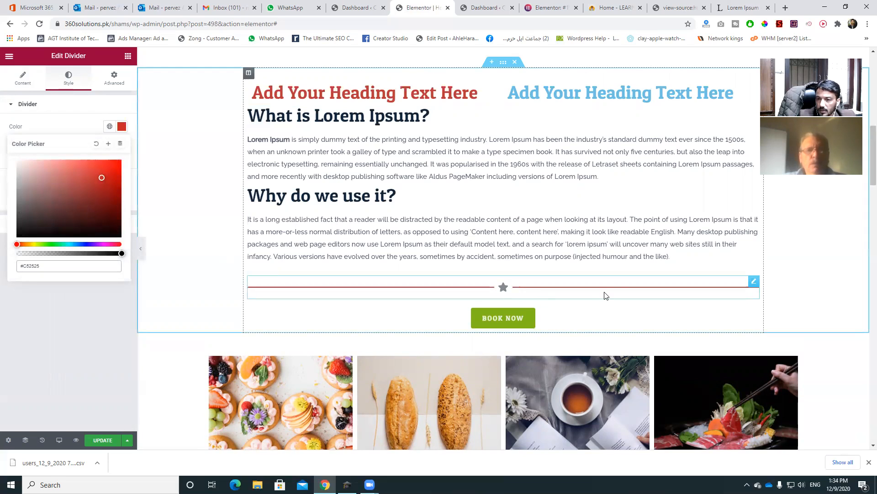
Step: Add a Google Maps widget below the Book Now button and set its location to "G 9/3 islamabad"
left_click(128, 56)
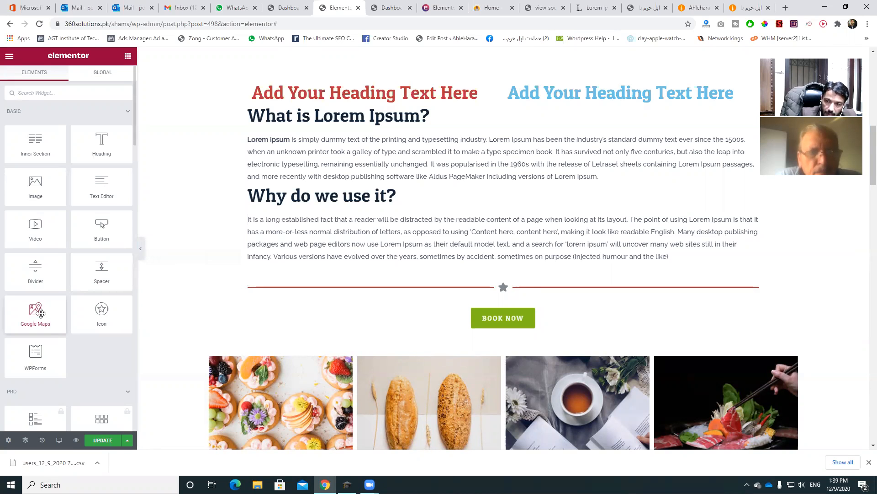
left_click_drag(40, 313, 507, 330)
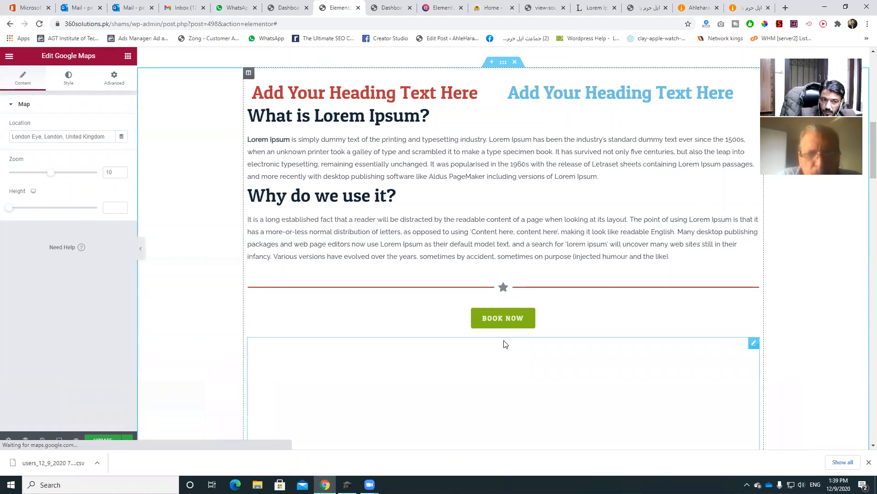
scroll(502, 340, "down", 2)
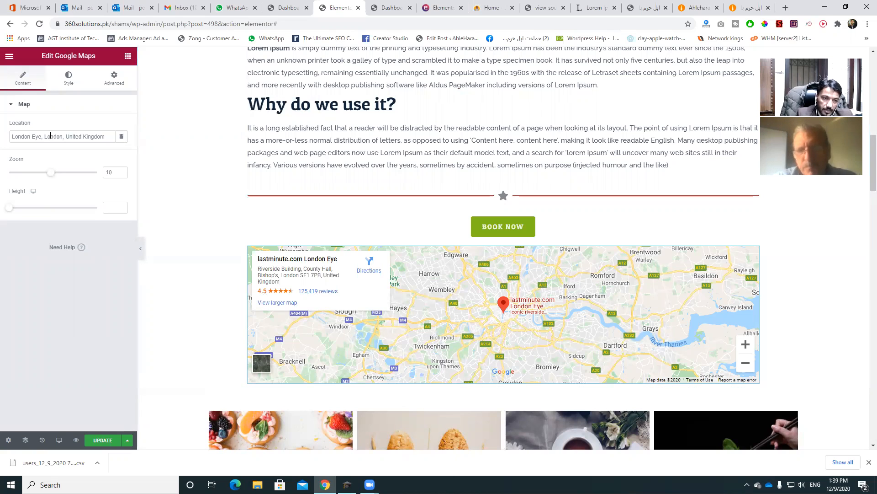
left_click_drag(106, 137, 2, 140)
key("BackSpace")
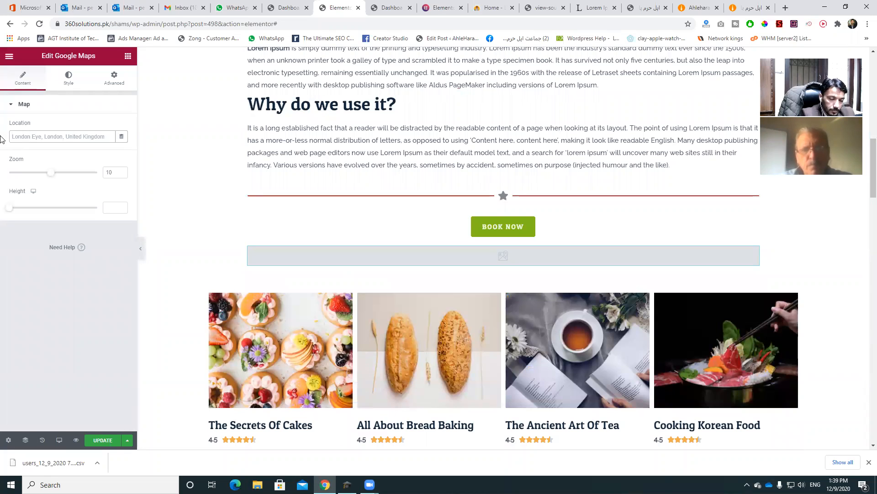
type("G 9/3 ")
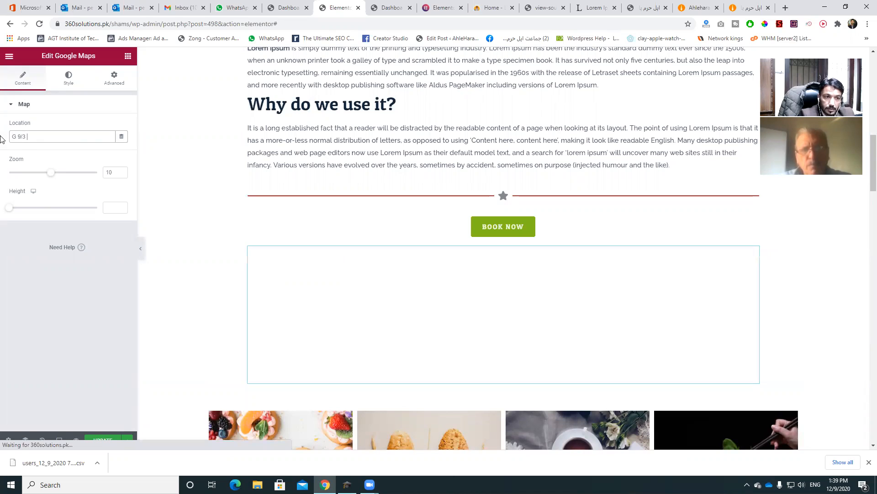
type("islamabad")
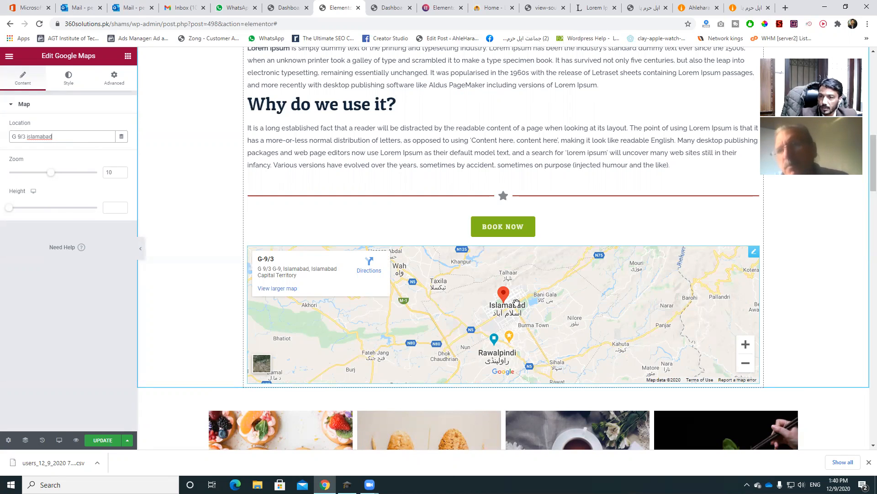
Step: Delete the Google Maps widget below the Book Now button
right_click(755, 257)
right_click(756, 249)
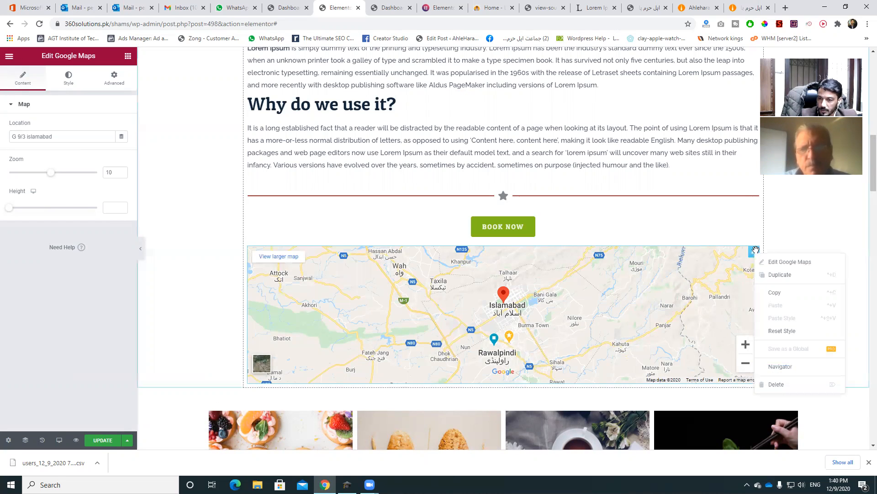
left_click(773, 384)
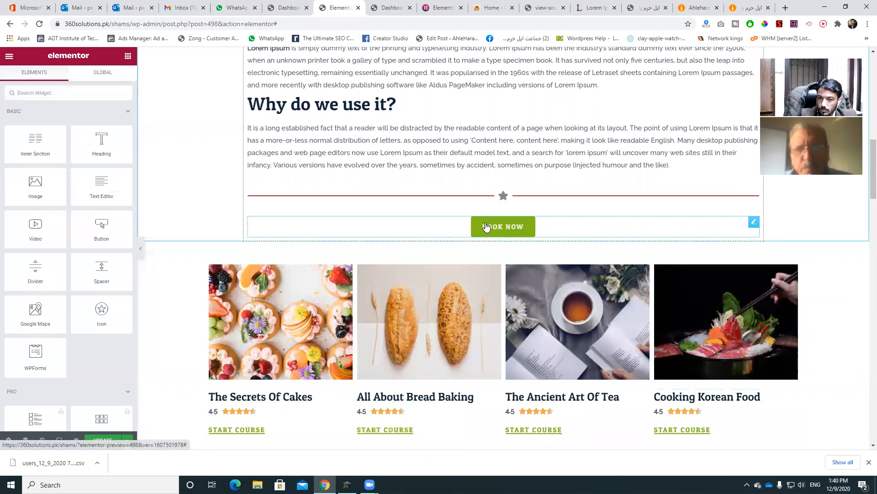
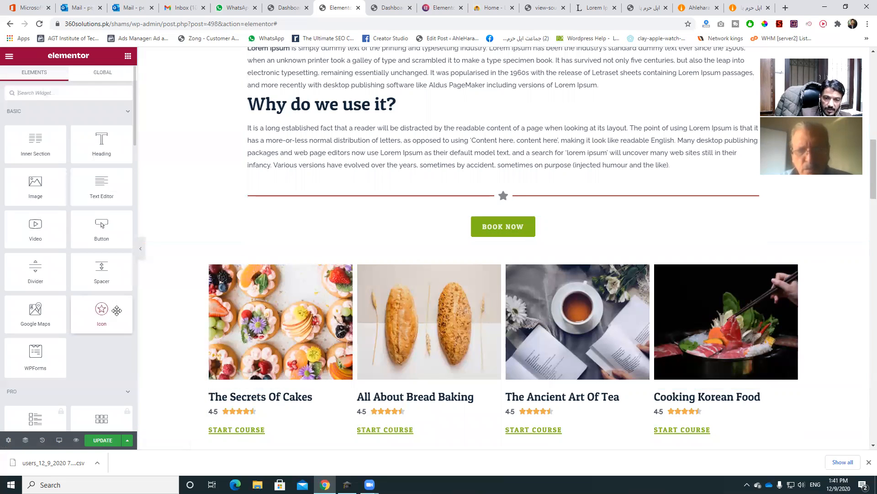
Step: Add an Icon widget below the Book Now button and browse the full list of available widgets
left_click_drag(125, 314, 500, 240)
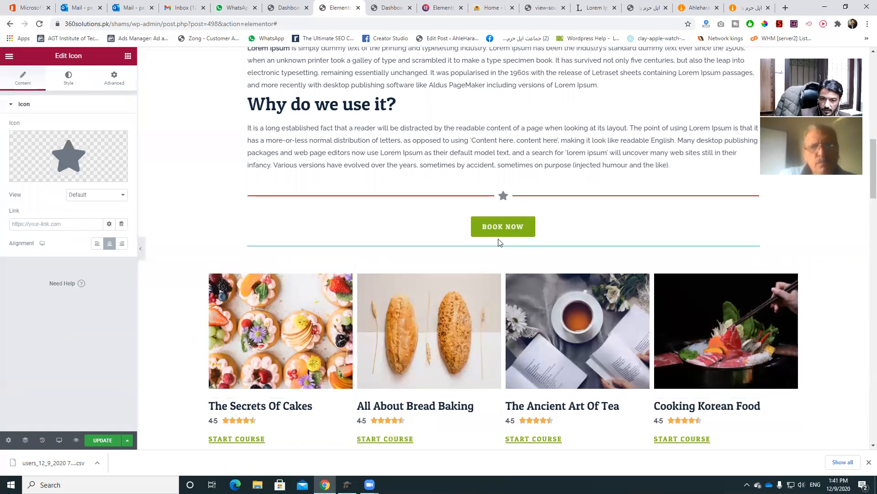
left_click(128, 55)
scroll(71, 227, "down", 8)
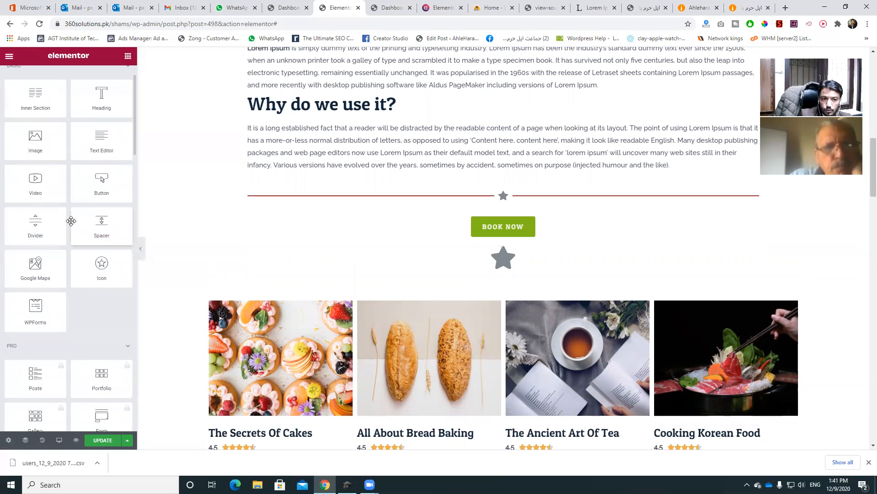
scroll(68, 223, "down", 10)
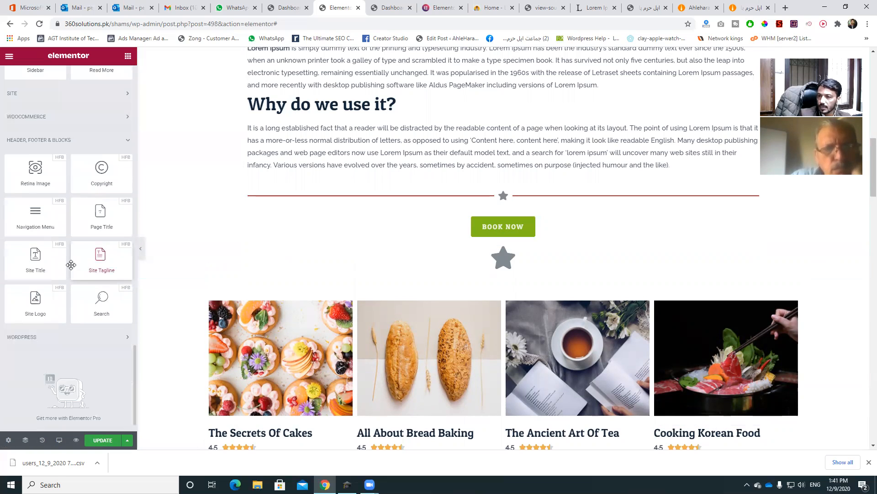
scroll(71, 264, "up", 18)
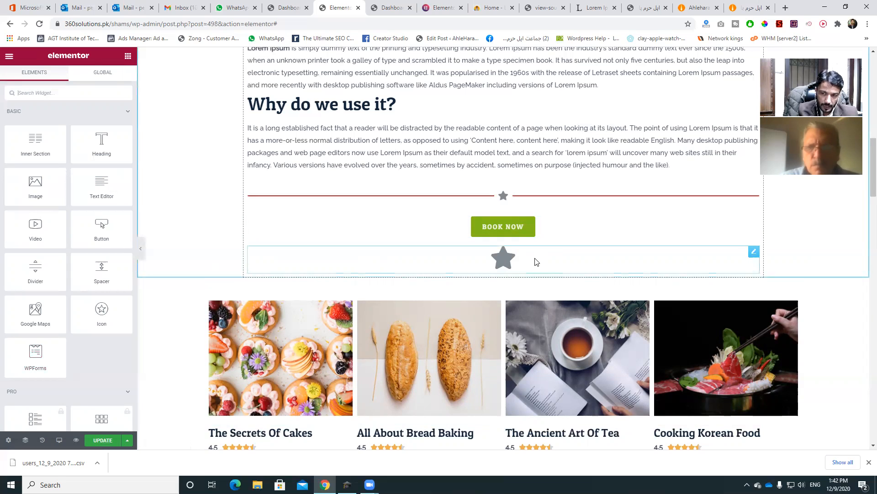
Step: Add a WPForms widget below the star icon and choose Contact Form as its form
left_click_drag(36, 354, 504, 274)
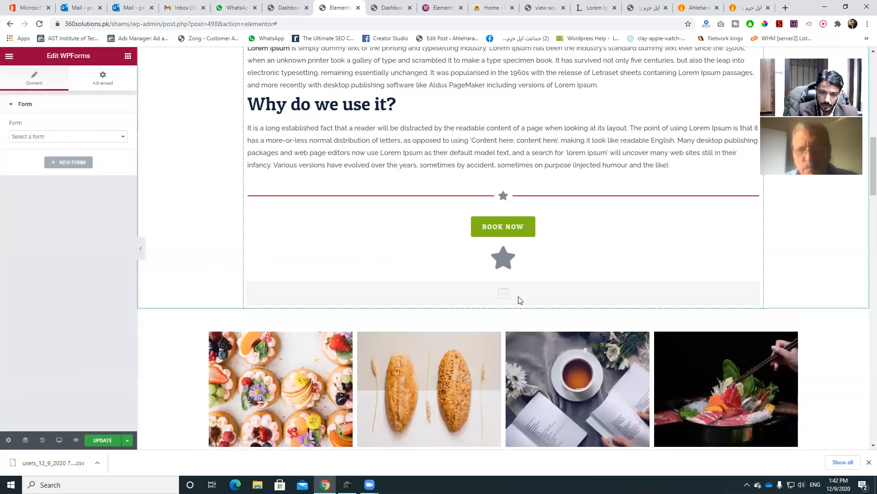
left_click(521, 343)
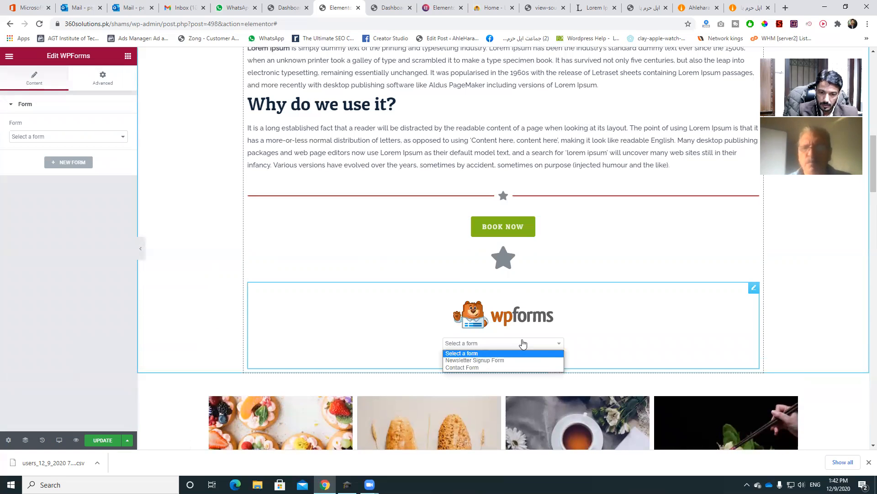
left_click(480, 368)
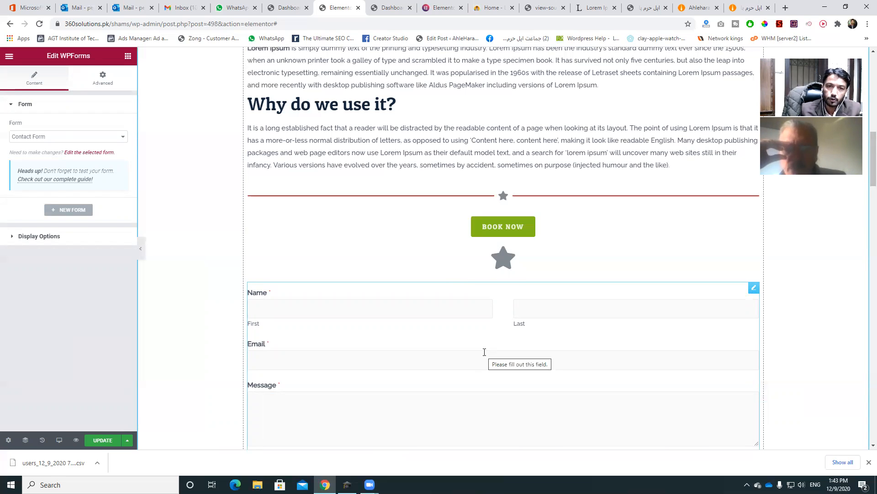
Step: Switch the WPForms widget to the Newsletter Signup Form and back to the Contact Form
left_click(73, 136)
left_click(37, 151)
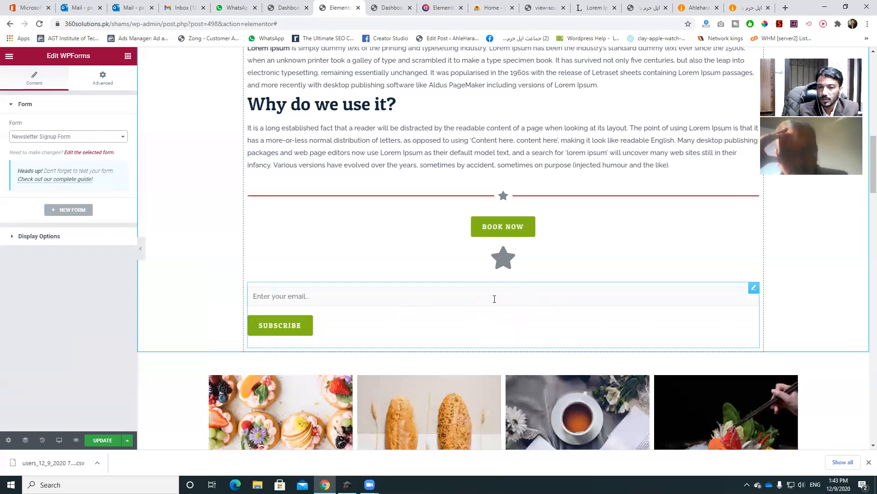
left_click(59, 136)
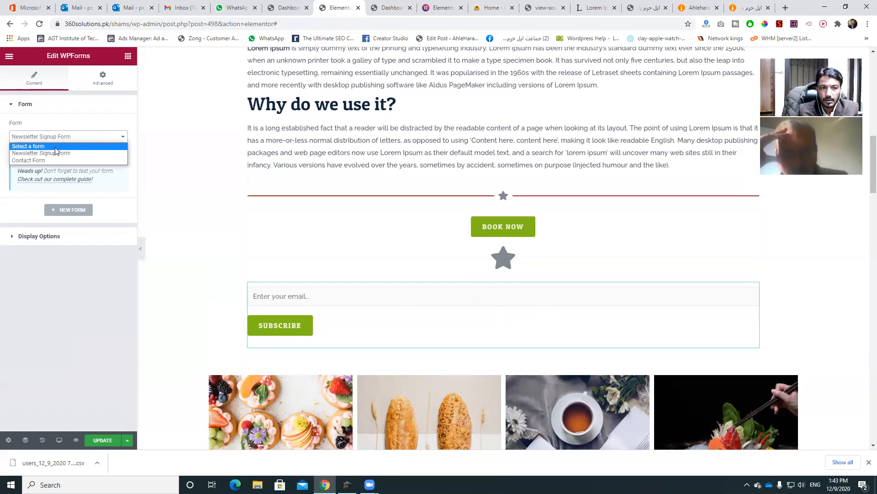
left_click(42, 161)
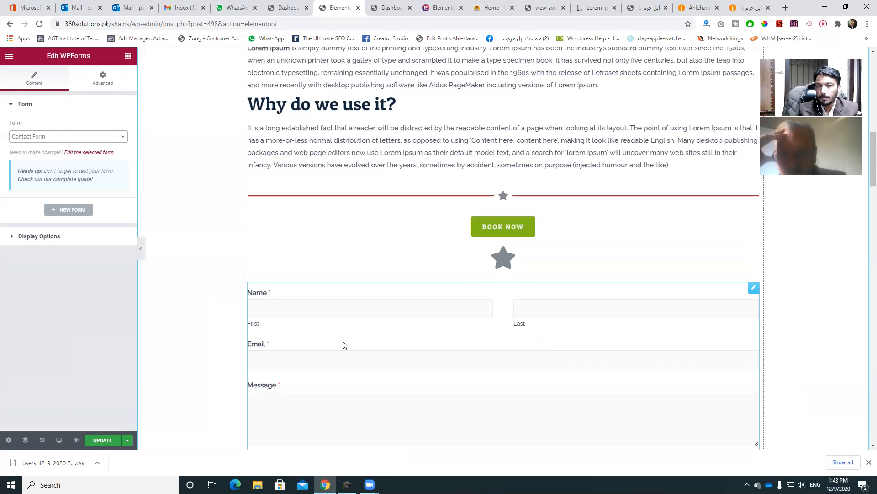
Step: Create a blank form in the dashboard's WPForms area with Single Line Text, Dropdown, Checkboxes, Name and Email fields
left_click(288, 7)
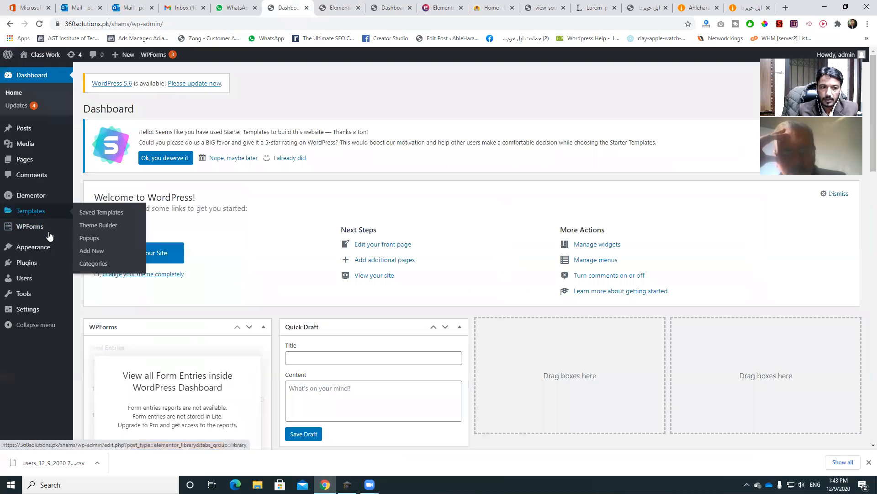
mouse_move(55, 227)
left_click(107, 229)
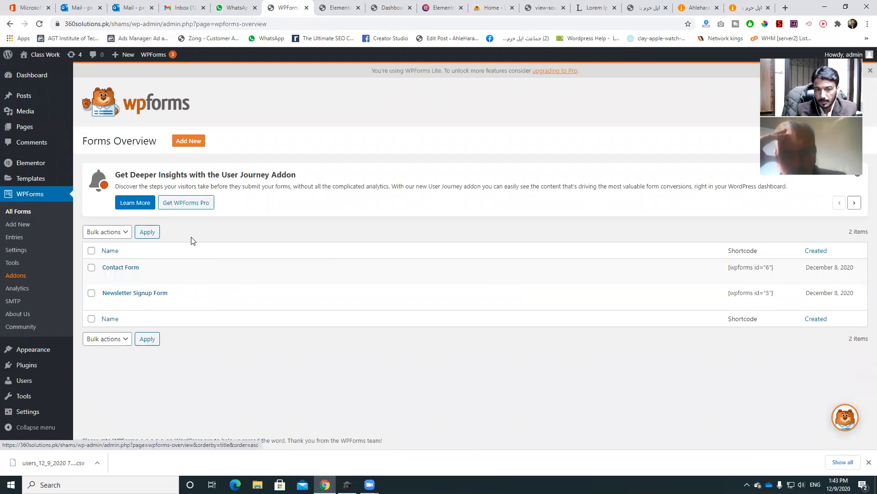
left_click(189, 141)
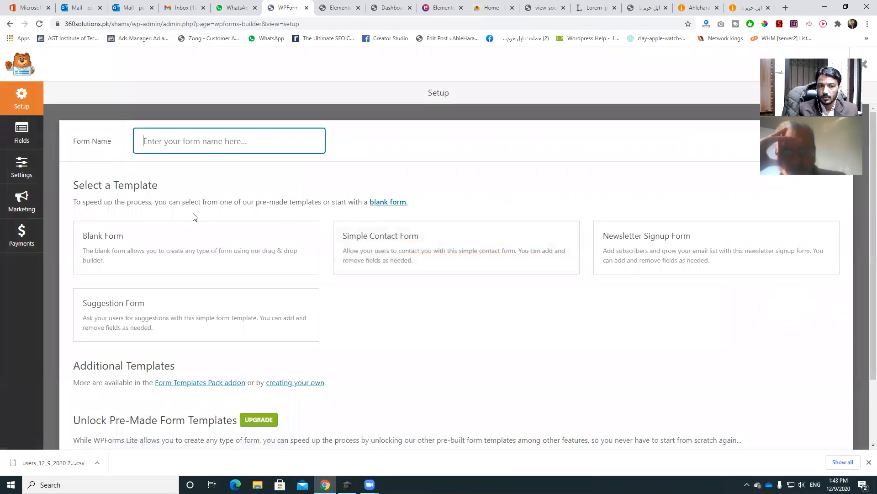
scroll(194, 215, "down", 2)
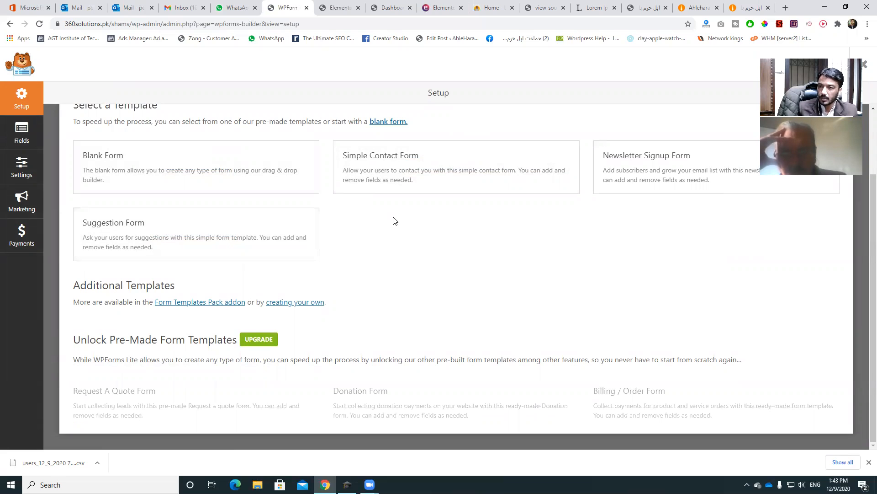
mouse_move(145, 167)
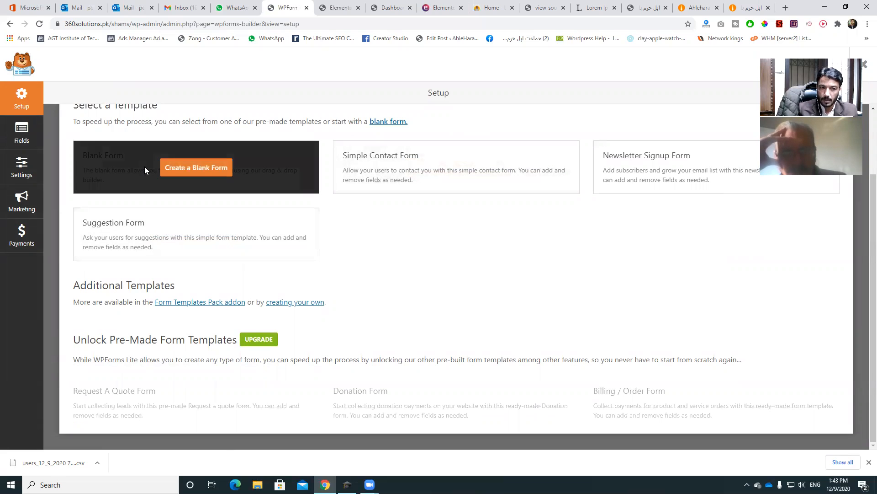
left_click(185, 172)
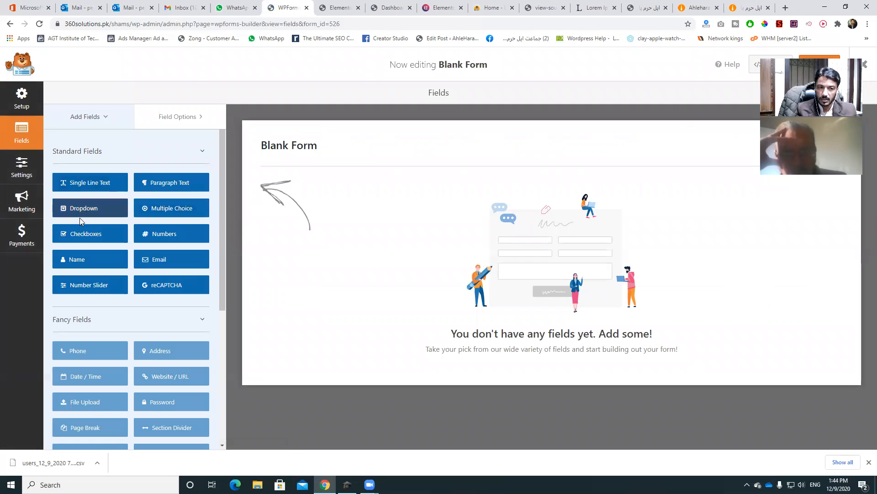
left_click(90, 189)
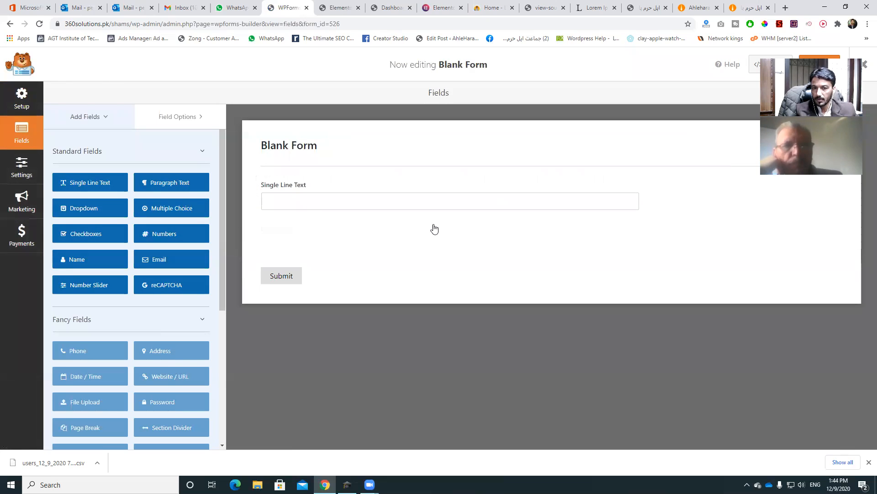
left_click(85, 241)
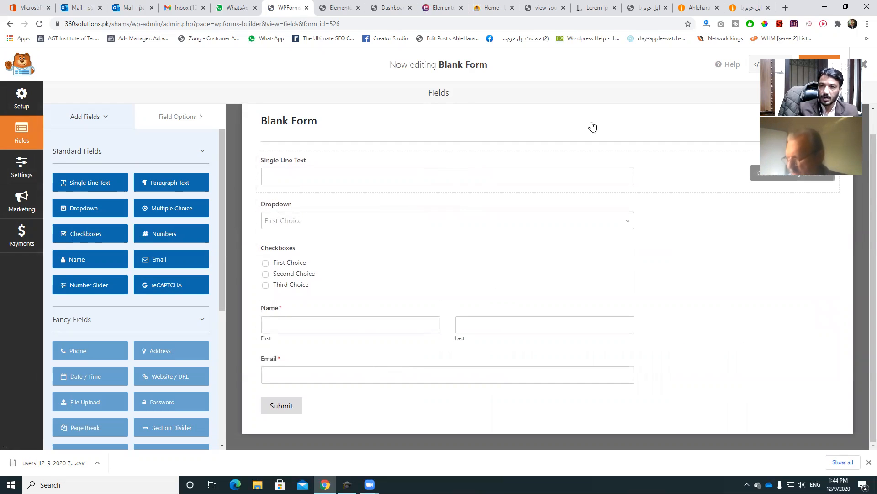
Step: Return to the Elementor page editor and delete the WPForms widget below the star icon
left_click(337, 8)
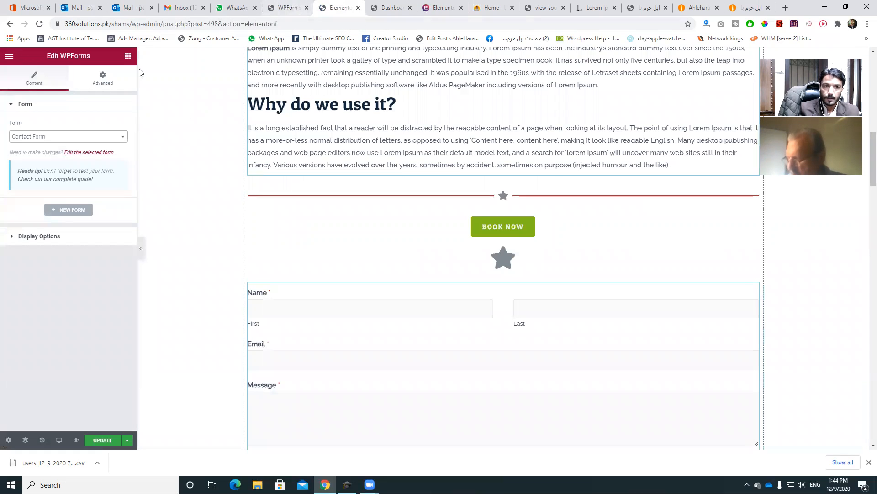
left_click(128, 56)
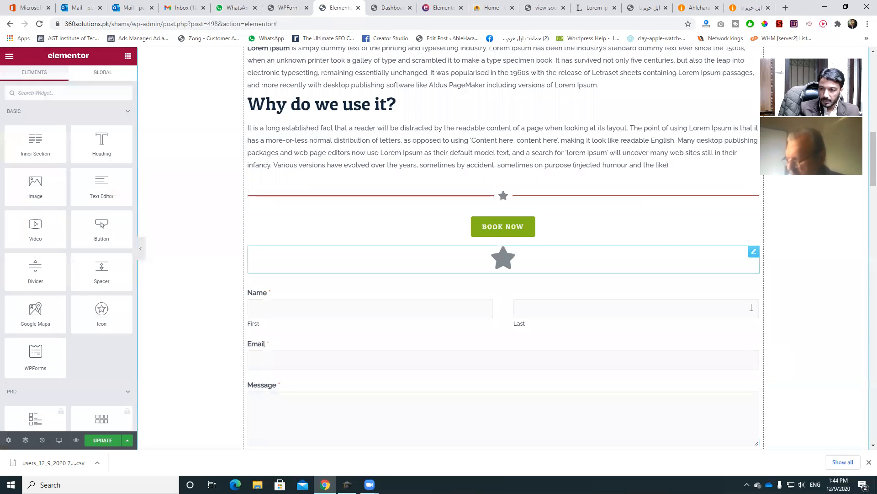
right_click(759, 293)
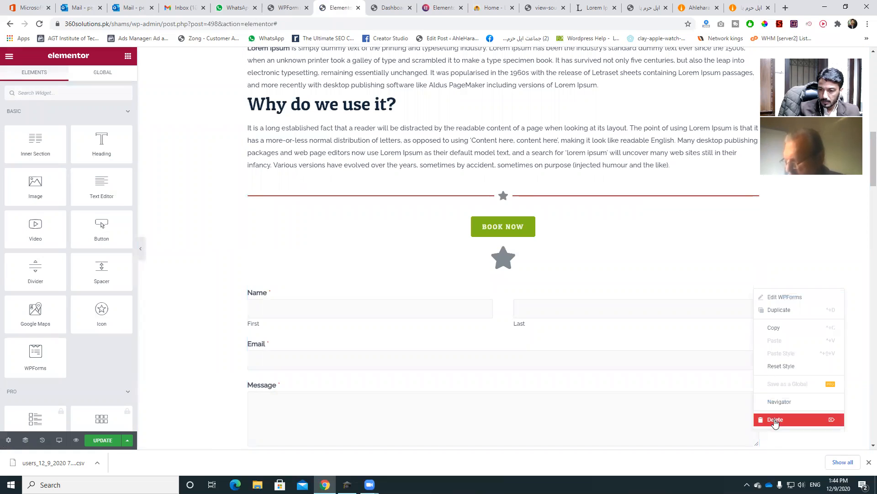
left_click(775, 421)
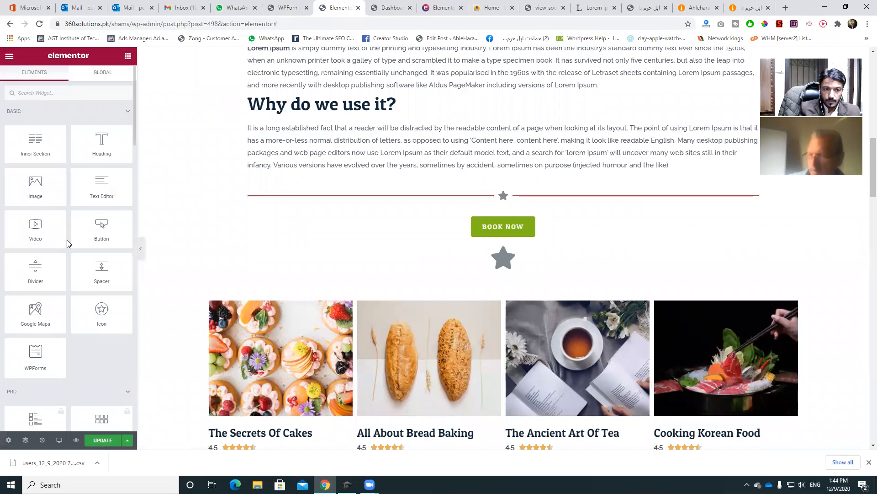
Step: Browse to the Pro widgets and view the information about the Posts widget
scroll(59, 349, "down", 4)
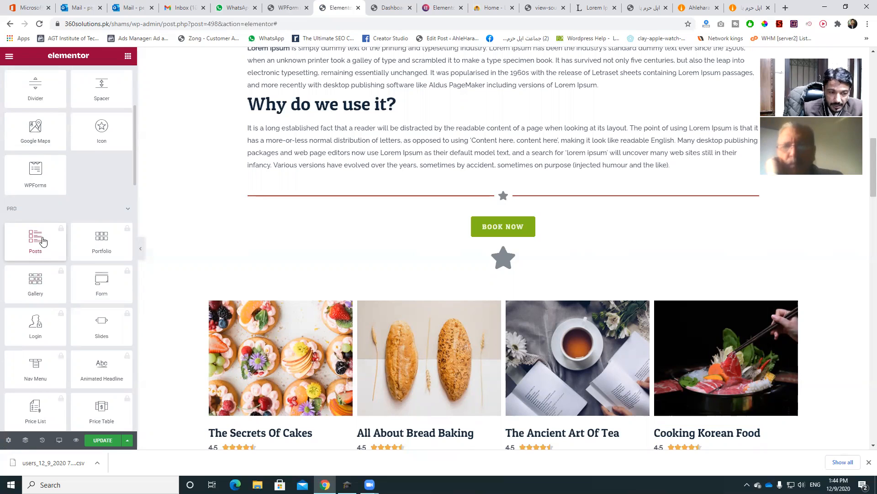
left_click(36, 243)
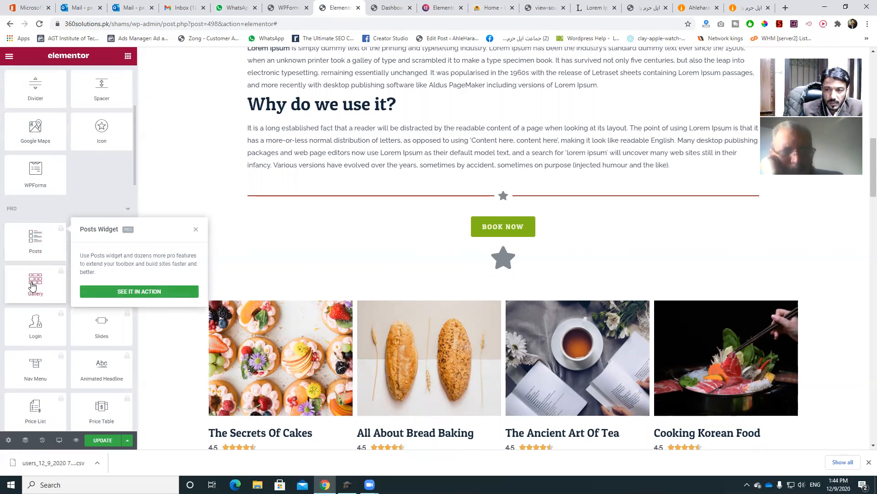
left_click(40, 215)
left_click(40, 212)
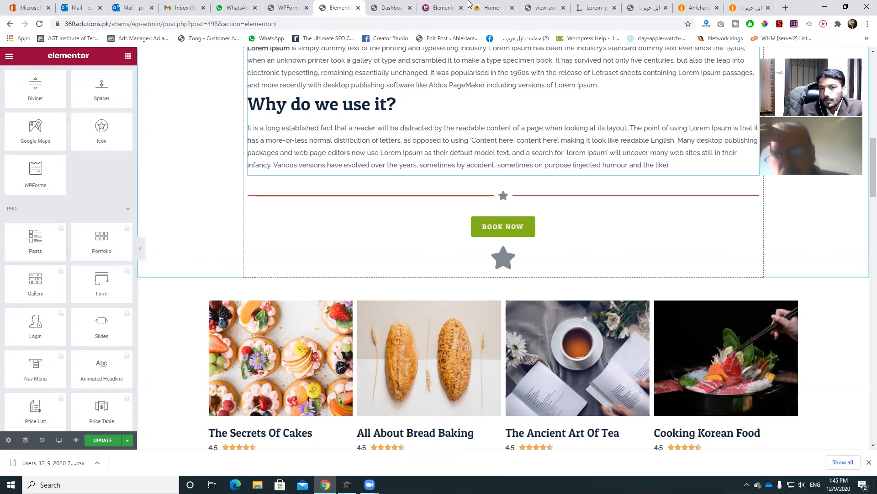
Step: Open the pricing page on elementor.com and examine the Free, Personal, Plus and Expert plans, especially the Personal plan's feature list
left_click(446, 8)
scroll(454, 118, "up", 7)
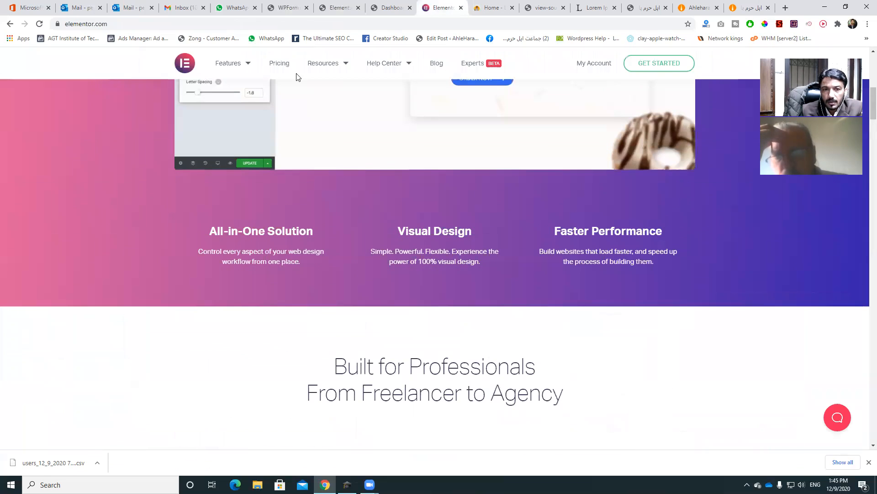
left_click(280, 64)
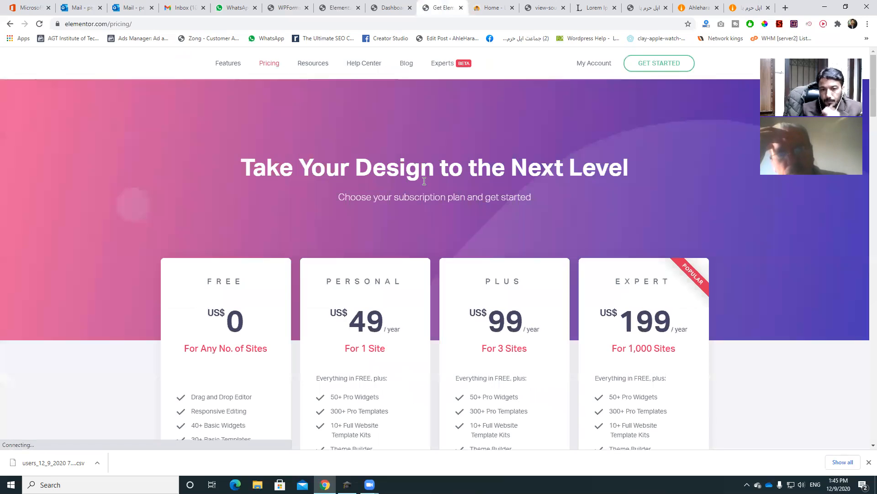
scroll(351, 279, "down", 1)
scroll(351, 279, "down", 1)
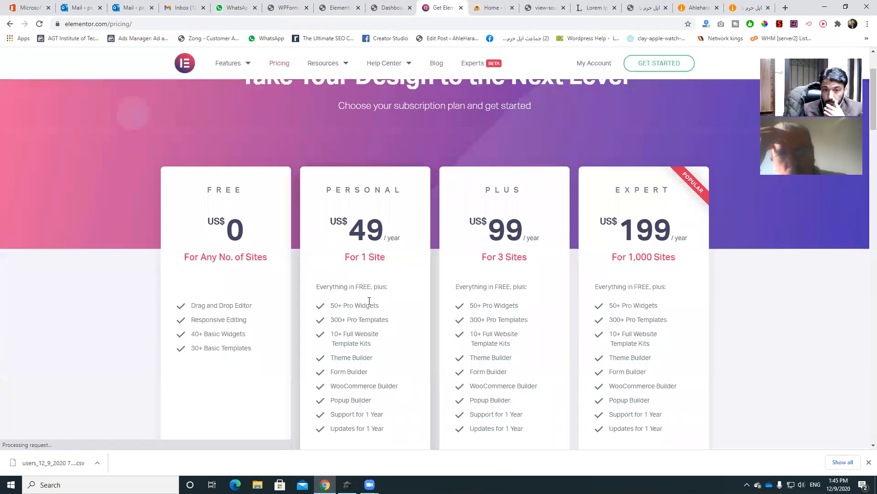
scroll(382, 261, "down", 2)
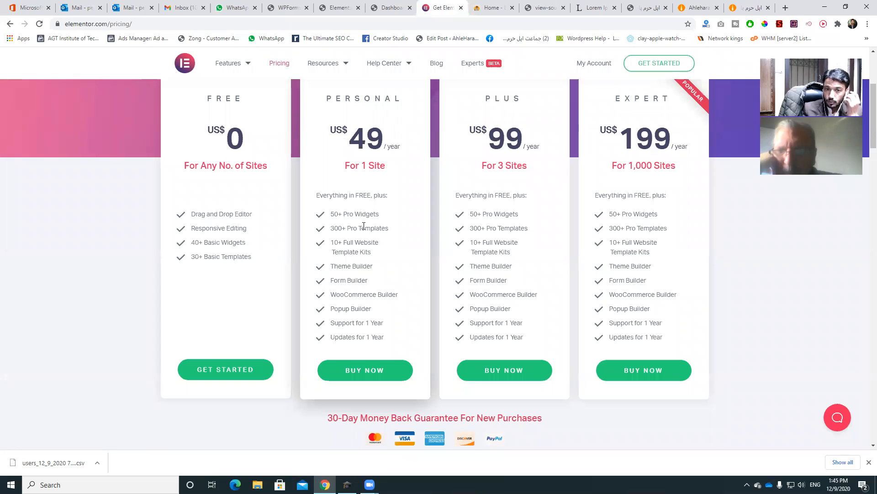
left_click_drag(332, 214, 398, 337)
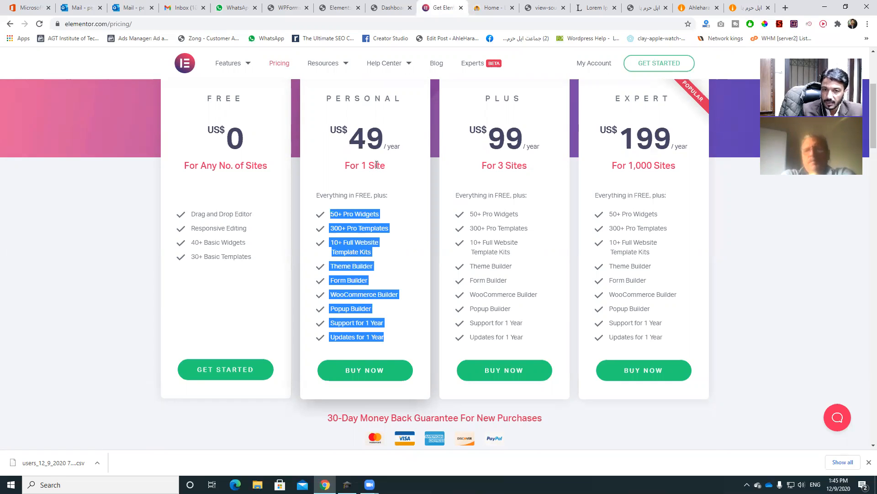
left_click(376, 200)
Step: Return to the page editor and browse the Pro widgets down to the start of the General category
left_click(391, 7)
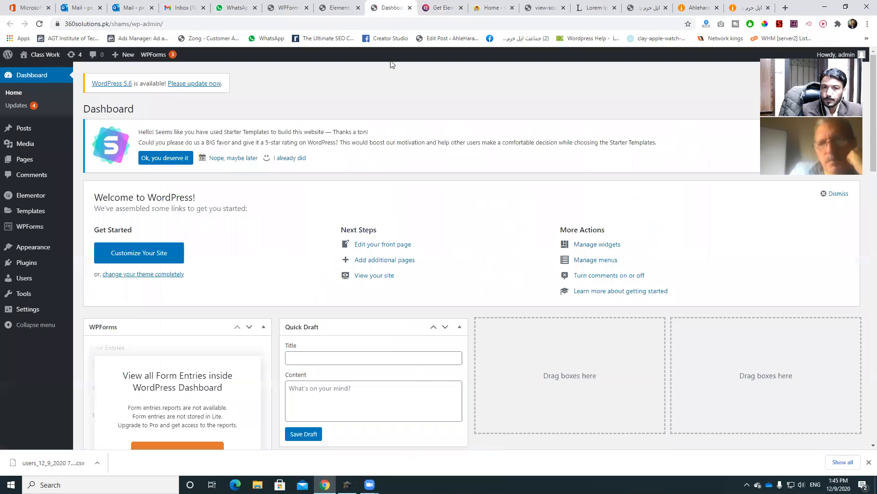
left_click(349, 7)
scroll(69, 265, "down", 4)
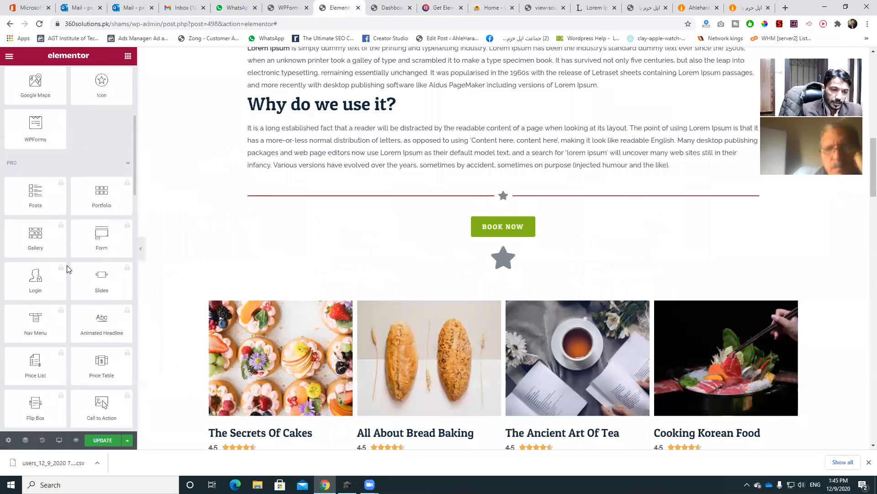
scroll(83, 256, "down", 5)
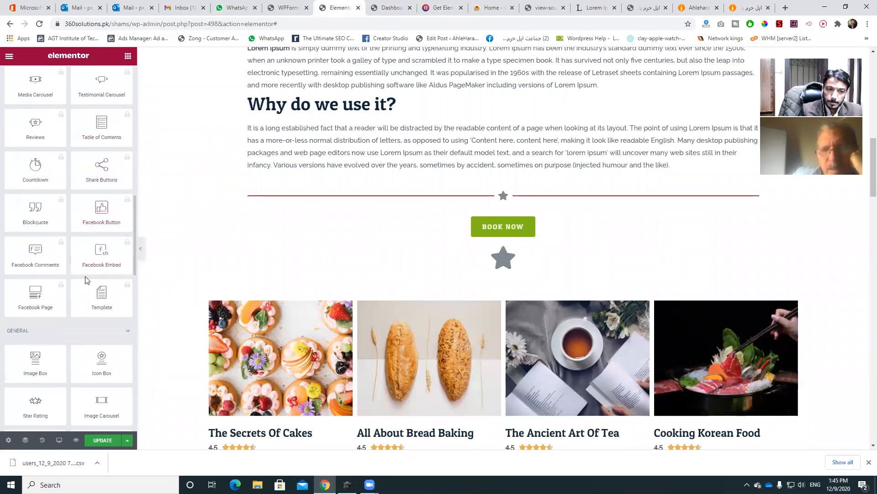
scroll(106, 337, "down", 1)
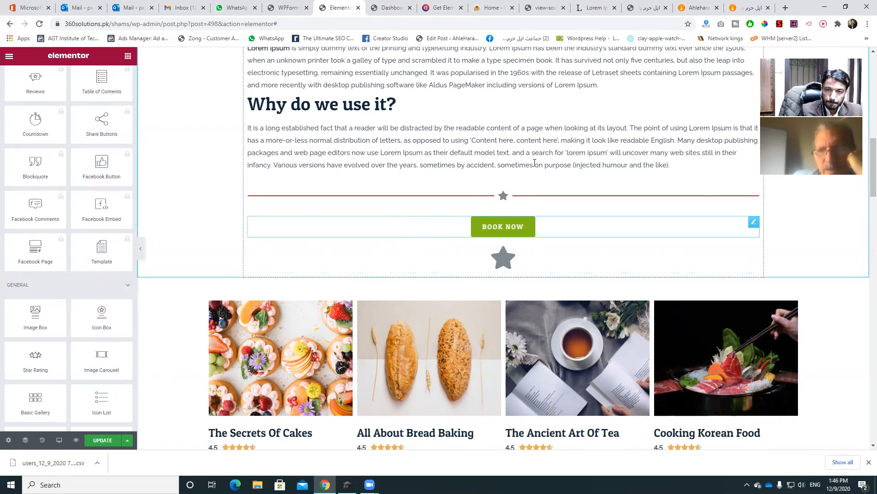
Step: Check the Elementor pricing plans again, and review the editor's widgets from Pro and General through Header, Footer & Blocks
left_click(442, 8)
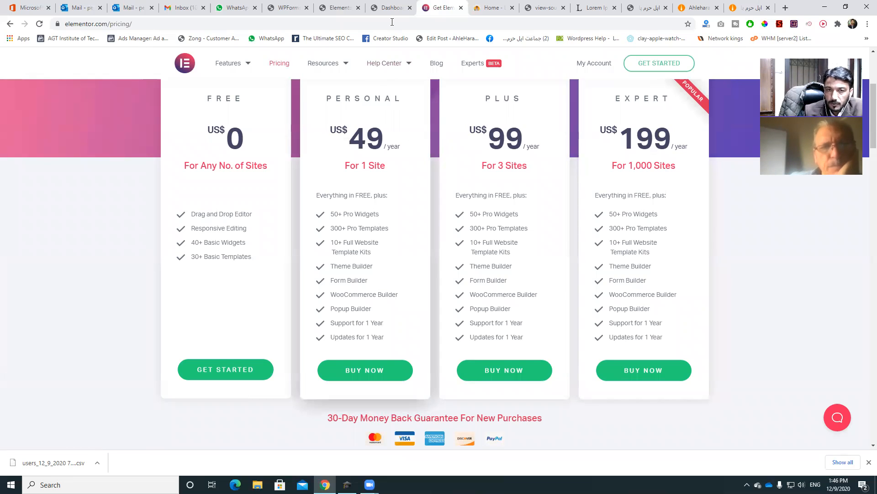
left_click(339, 8)
scroll(101, 224, "up", 2)
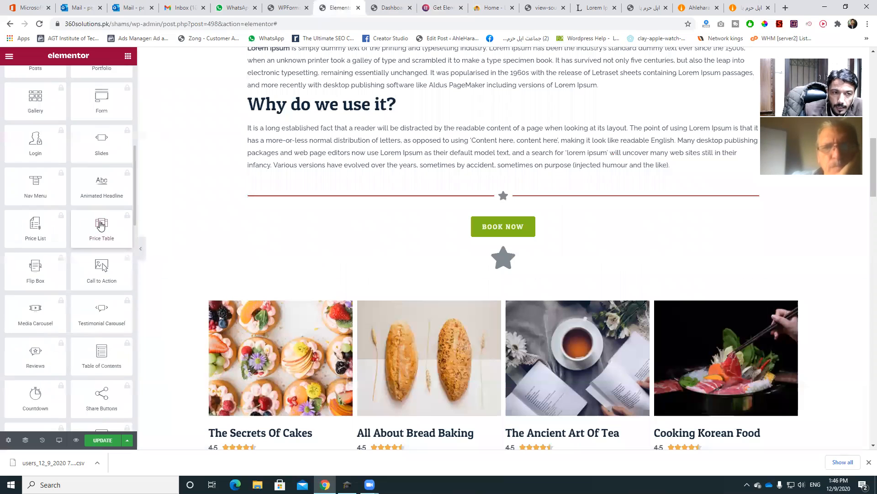
scroll(100, 224, "down", 6)
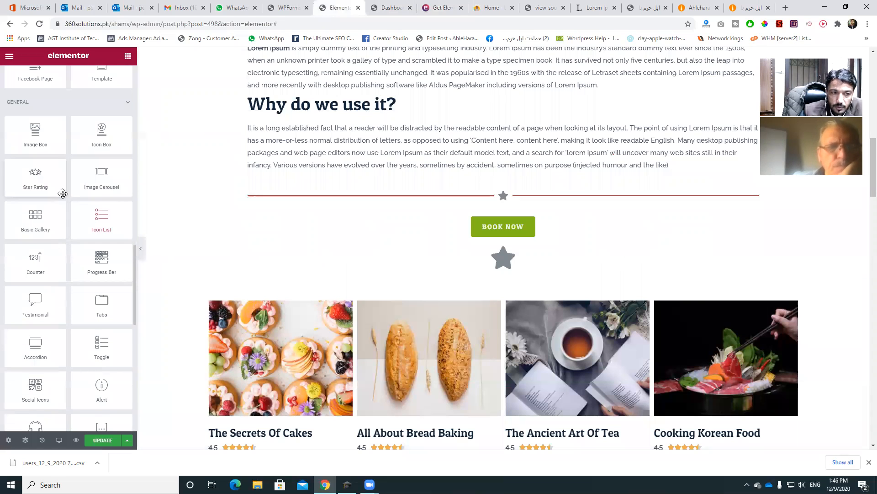
scroll(43, 178, "down", 1)
scroll(42, 178, "down", 10)
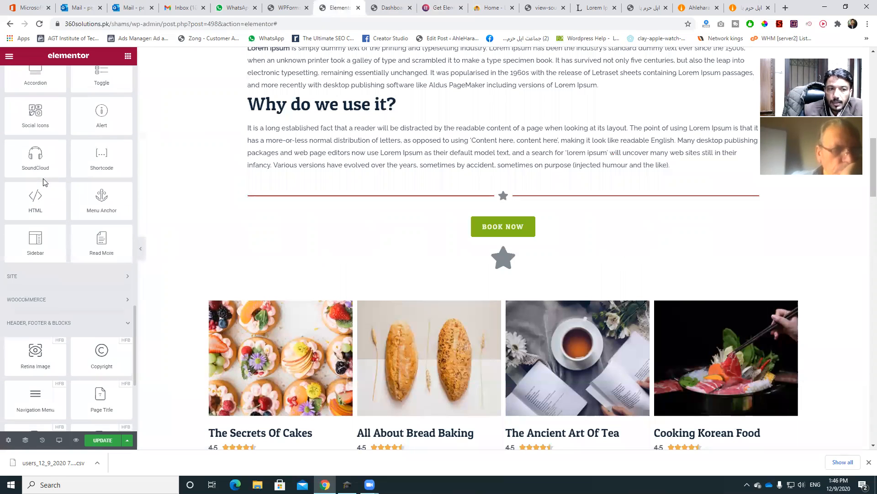
scroll(84, 186, "up", 20)
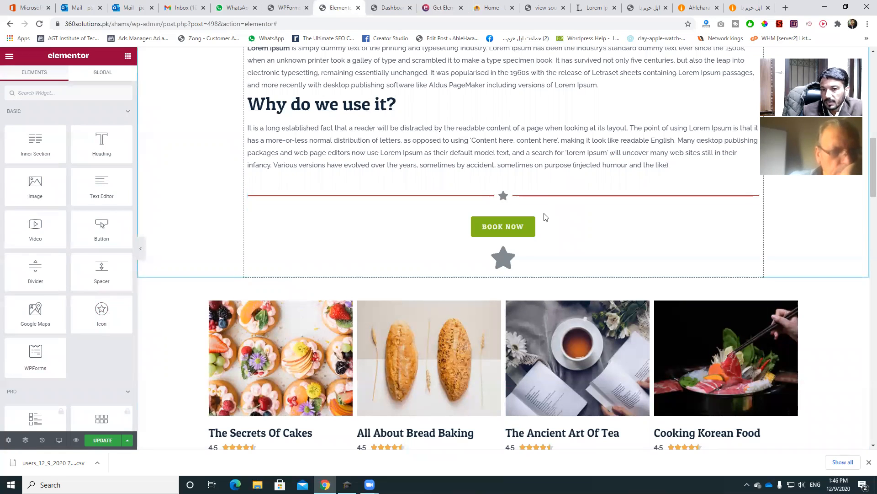
Step: Delete the demo section containing the two headings, Lorem Ipsum text, divider, Book Now button and star icon below Featured Courses
scroll(546, 214, "up", 5)
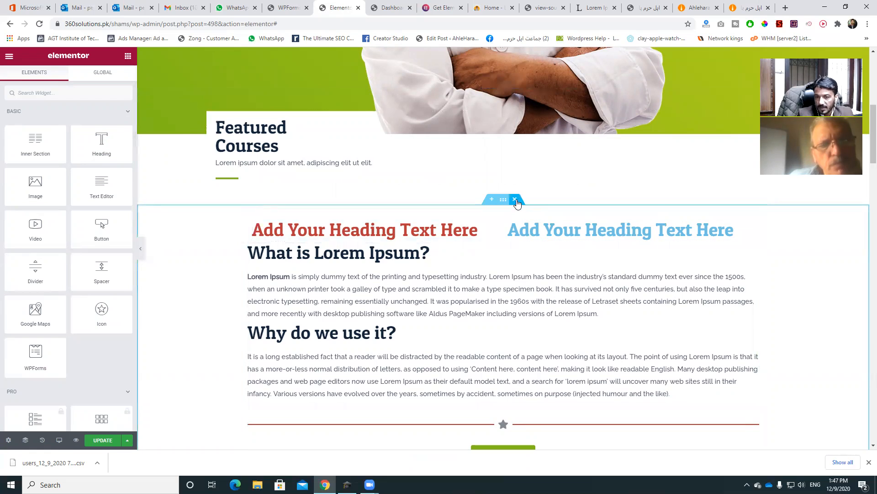
left_click(515, 199)
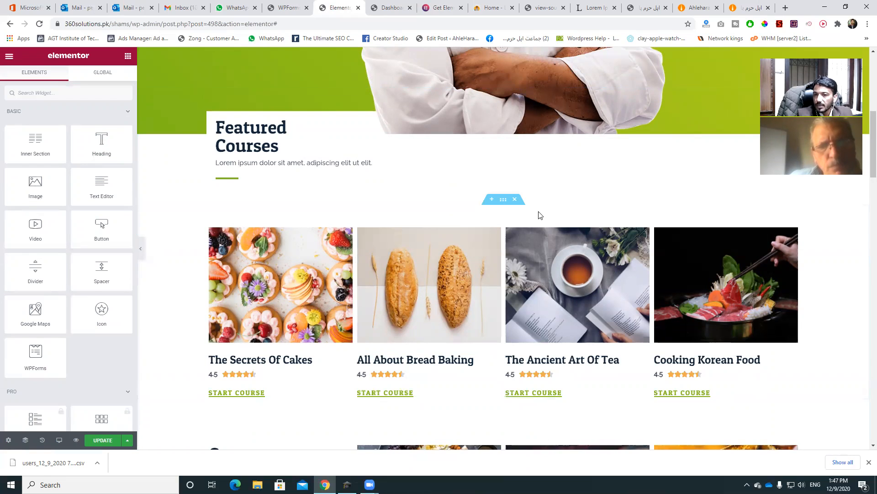
scroll(529, 220, "down", 2)
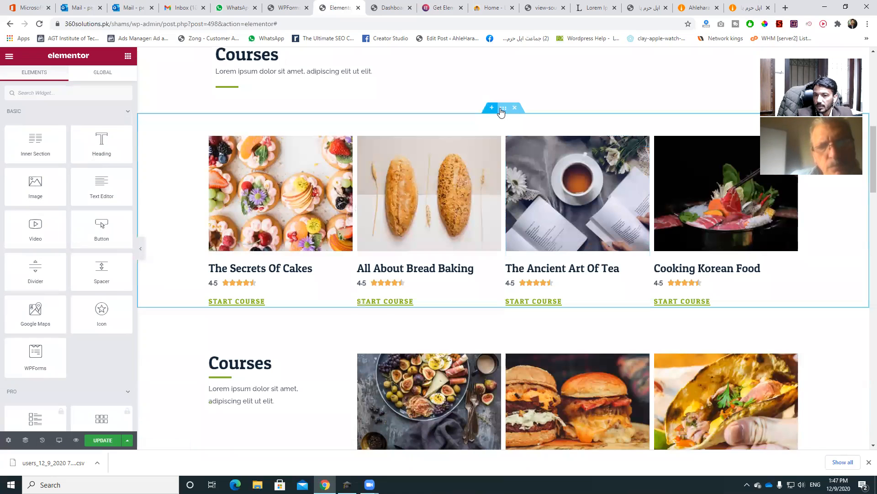
Step: Add a new section with four equal columns between the Featured Courses heading and the existing row of four courses
scroll(501, 133, "up", 2)
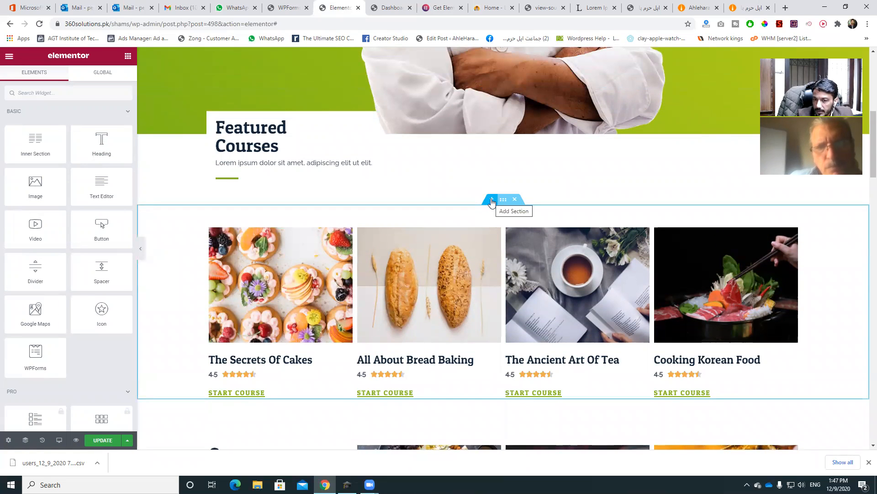
left_click(491, 200)
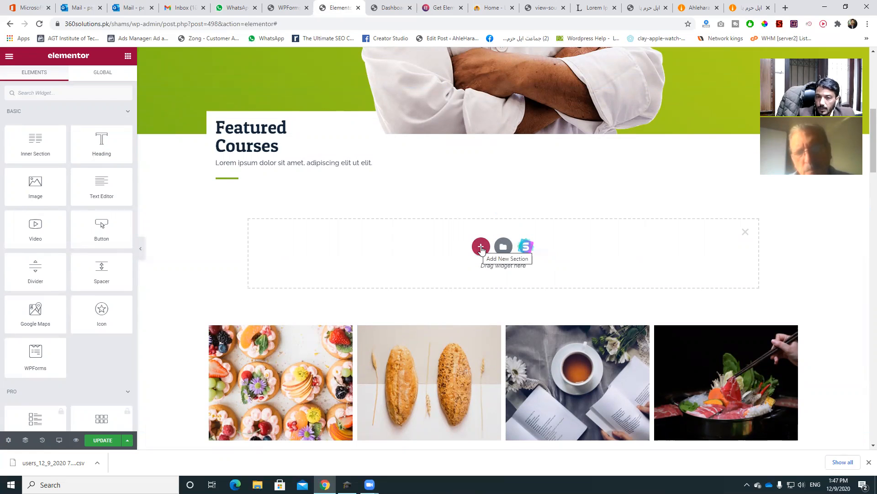
left_click(481, 247)
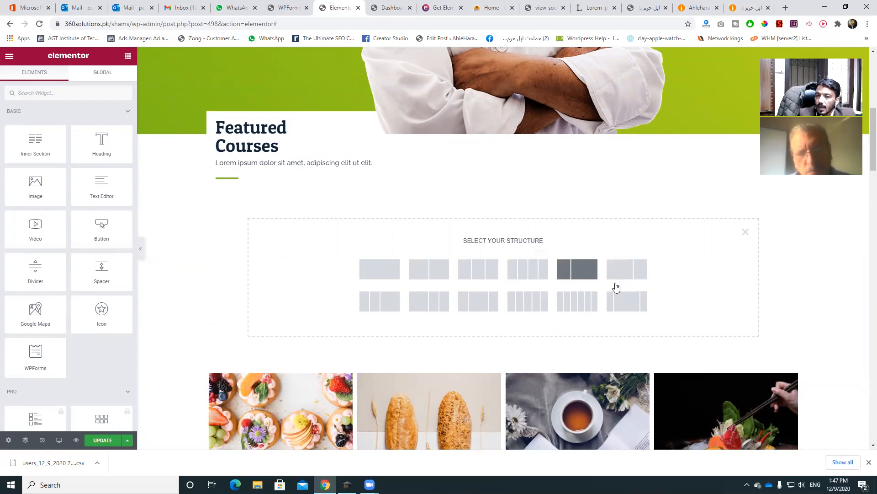
scroll(678, 302, "down", 2)
scroll(594, 306, "down", 1)
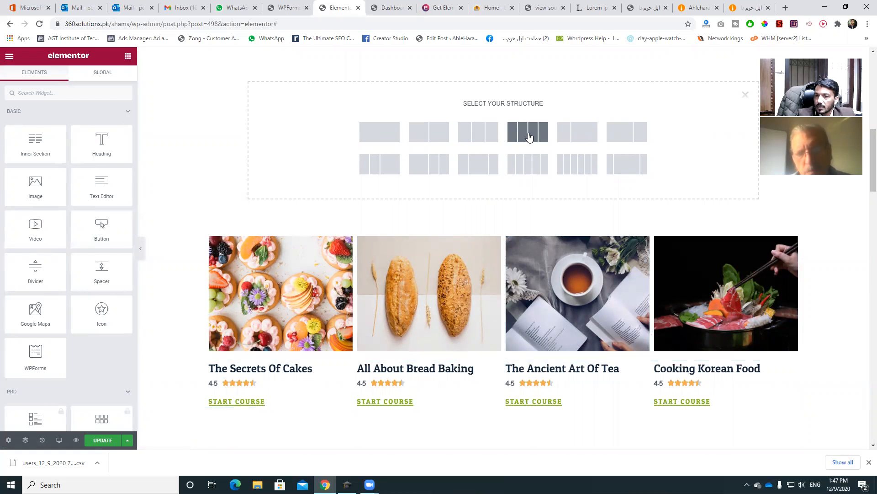
left_click(529, 138)
Step: Check the Secrets Of Cakes image's widget settings and place an Image widget in the new section's first column
scroll(653, 254, "down", 2)
scroll(653, 253, "up", 3)
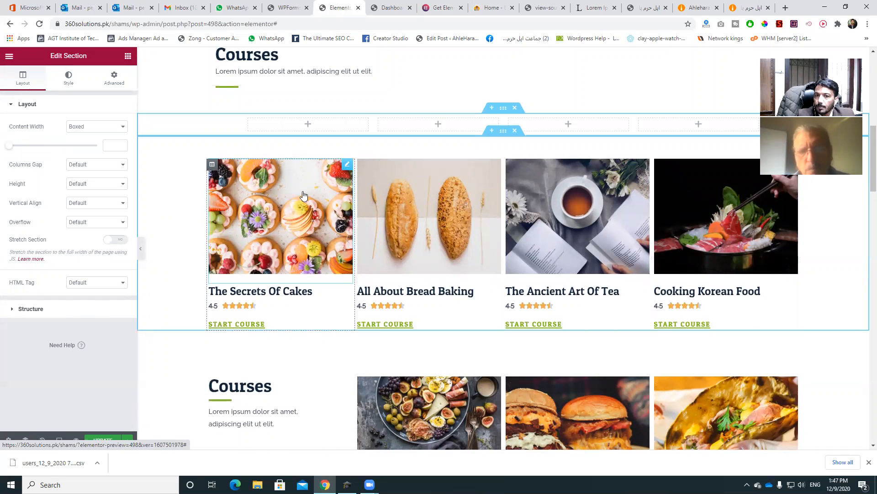
left_click(346, 166)
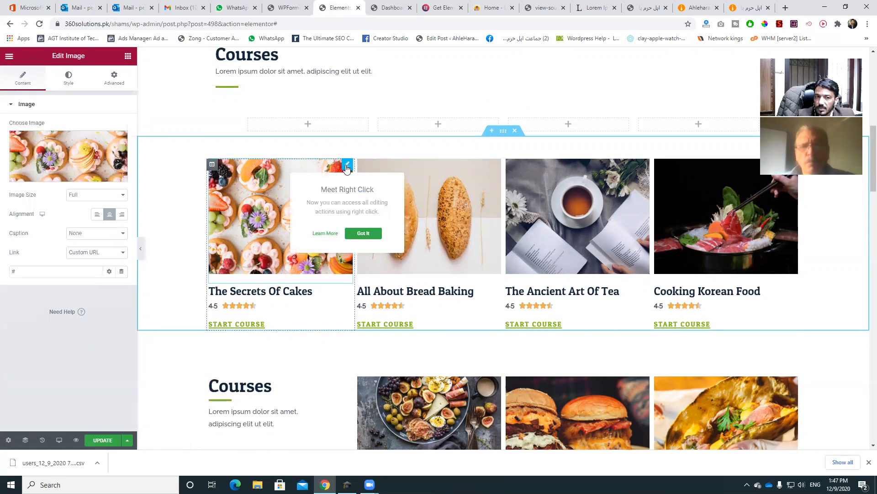
left_click(308, 124)
left_click_drag(28, 194, 294, 123)
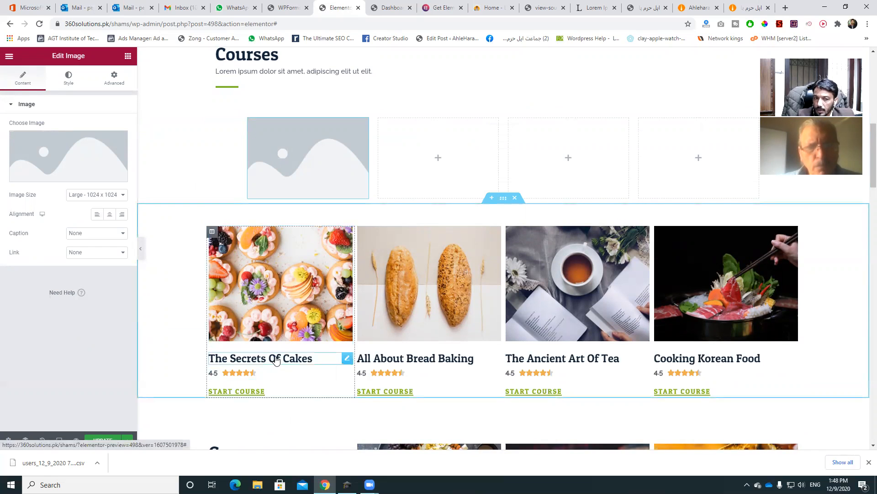
Step: Check the Secrets Of Cakes title's settings, add a Heading widget below the new image, and set its HTML tag to H3
left_click(311, 359)
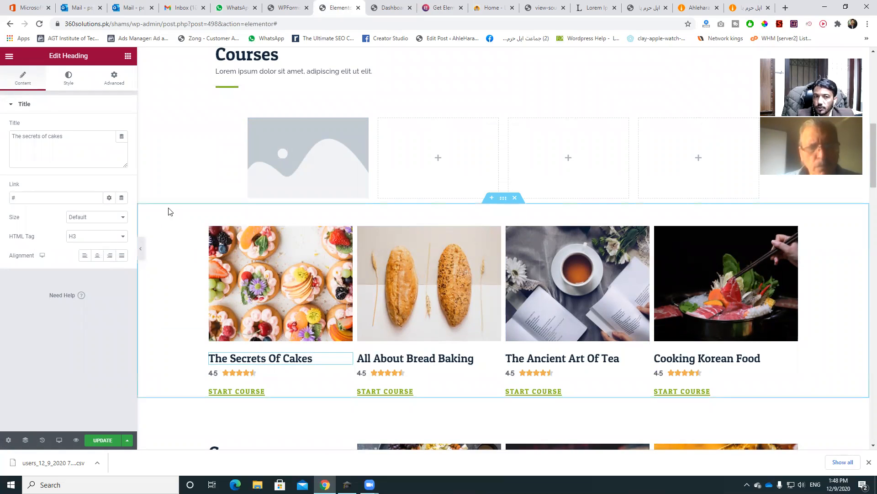
left_click(344, 175)
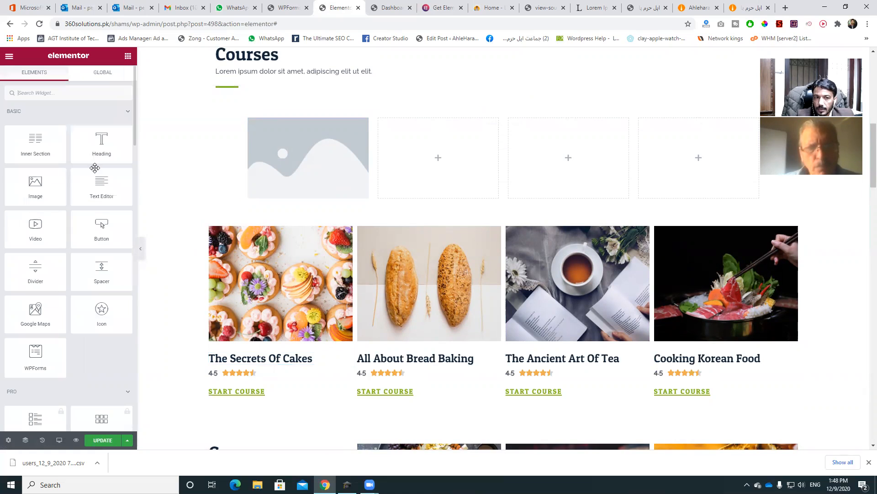
left_click_drag(94, 146, 297, 215)
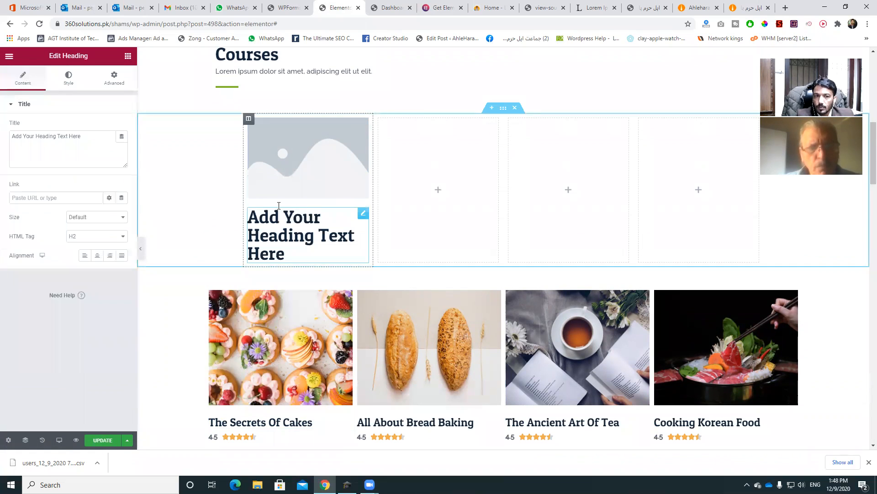
left_click(98, 236)
left_click(93, 260)
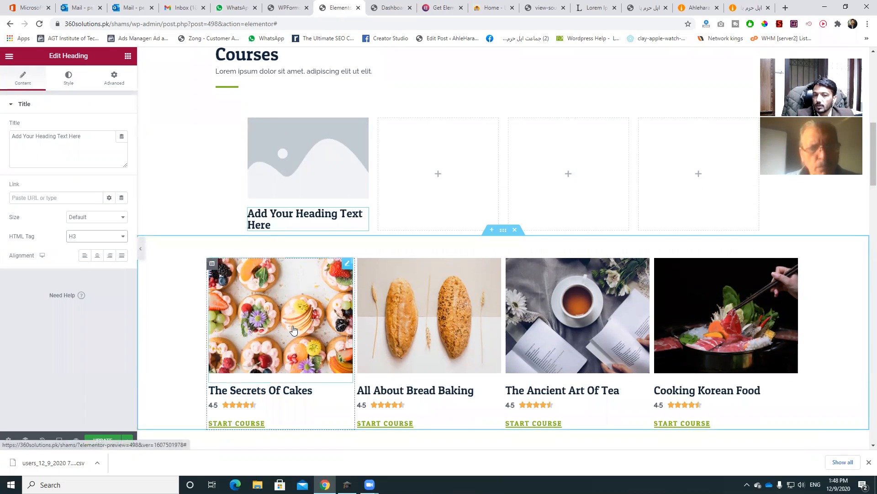
Step: Check the Secrets Of Cakes rating's widget type, find the Star Rating widget and place it below the new heading
scroll(298, 347, "down", 1)
left_click(293, 364)
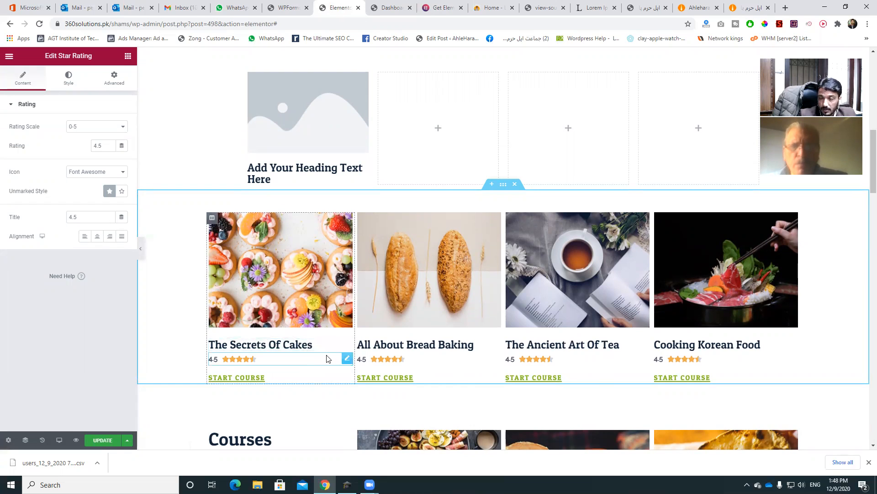
left_click(128, 56)
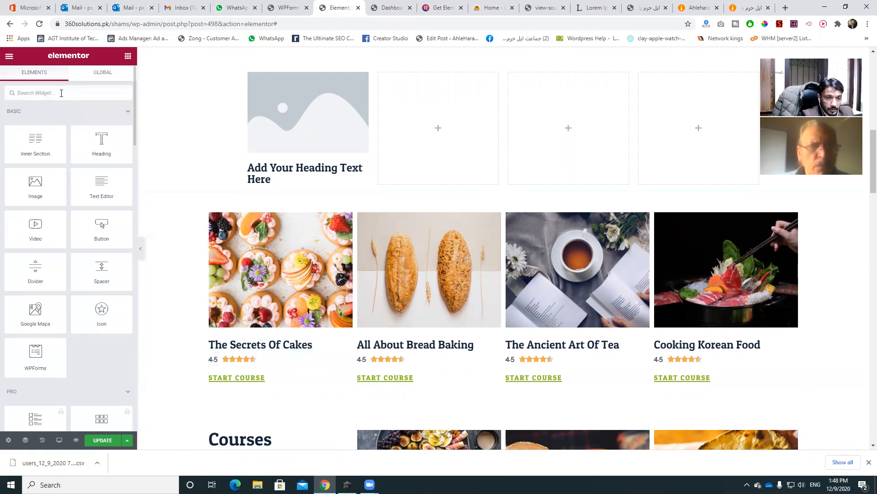
type("rat")
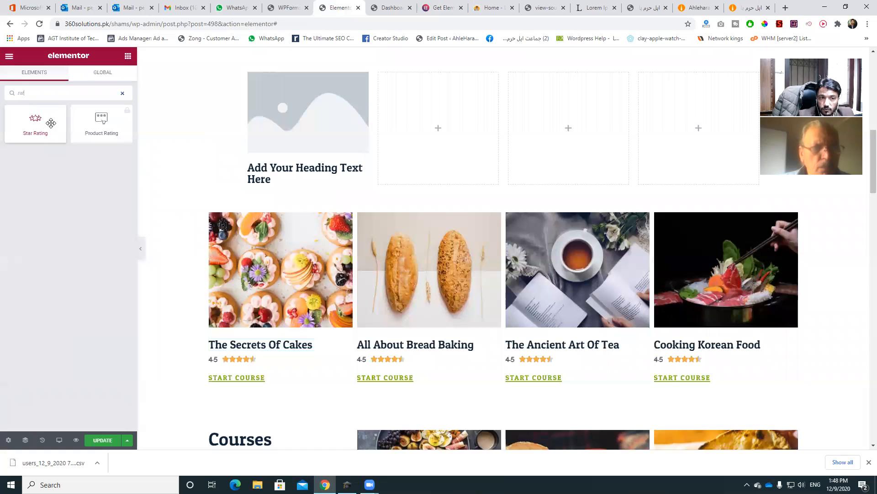
left_click_drag(40, 122, 298, 187)
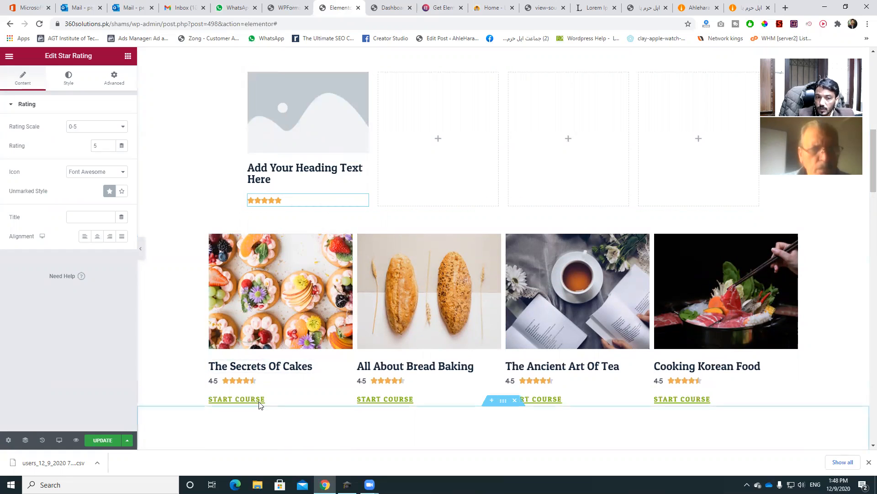
Step: Check the Start Course link's widget settings and add a Button widget below the star rating in the first column
left_click(349, 395)
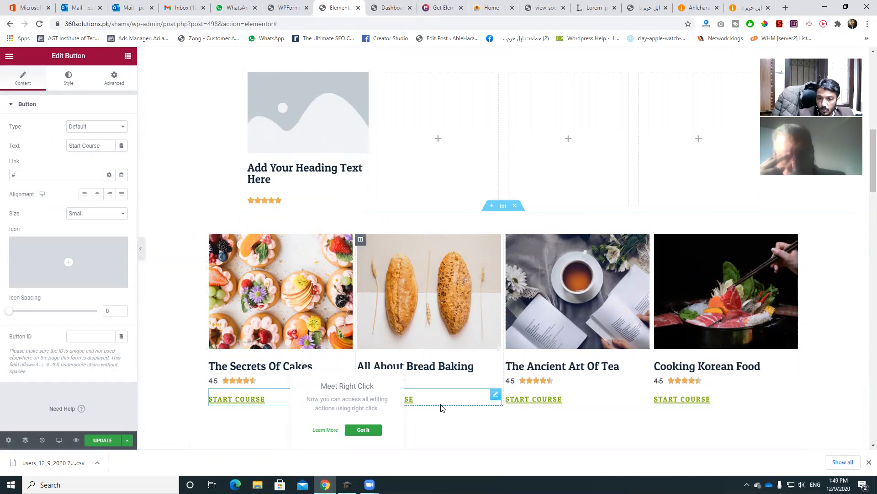
scroll(442, 404, "down", 10)
scroll(443, 402, "down", 15)
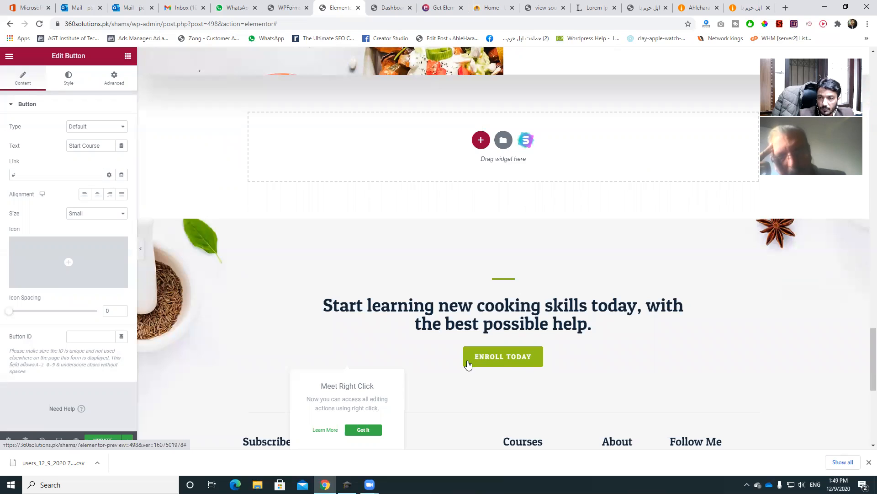
scroll(468, 364, "up", 10)
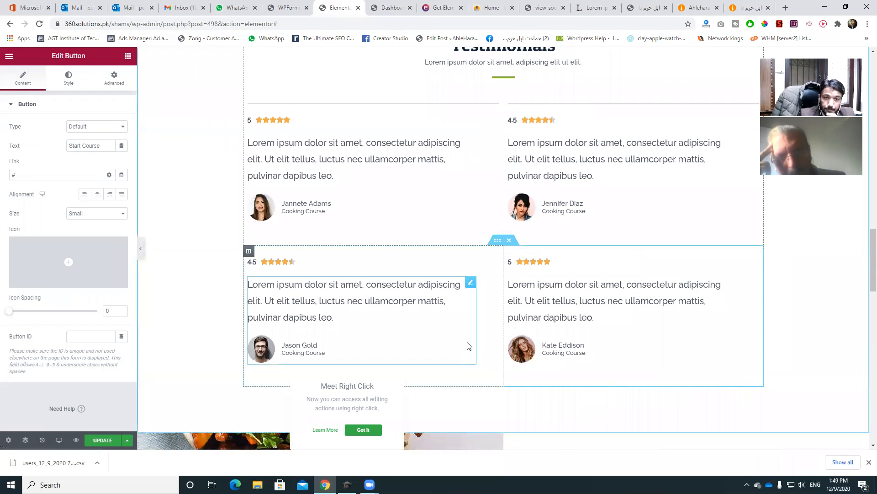
scroll(468, 346, "up", 5)
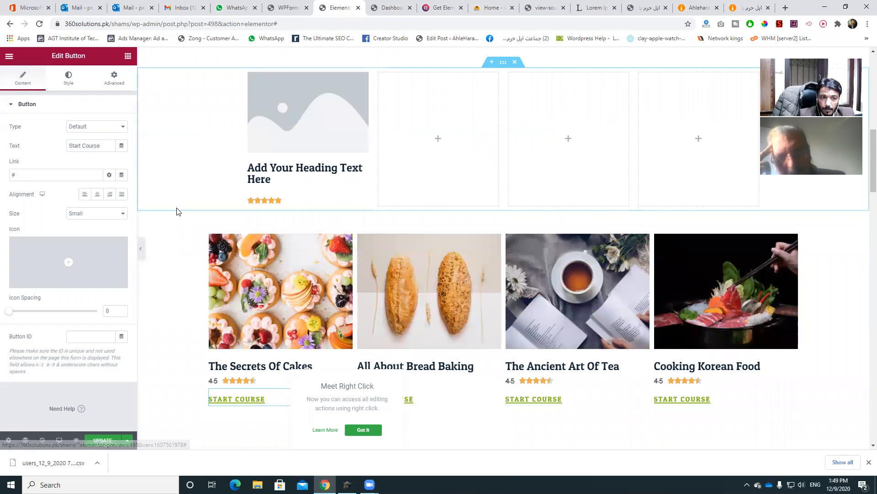
scroll(254, 211, "up", 1)
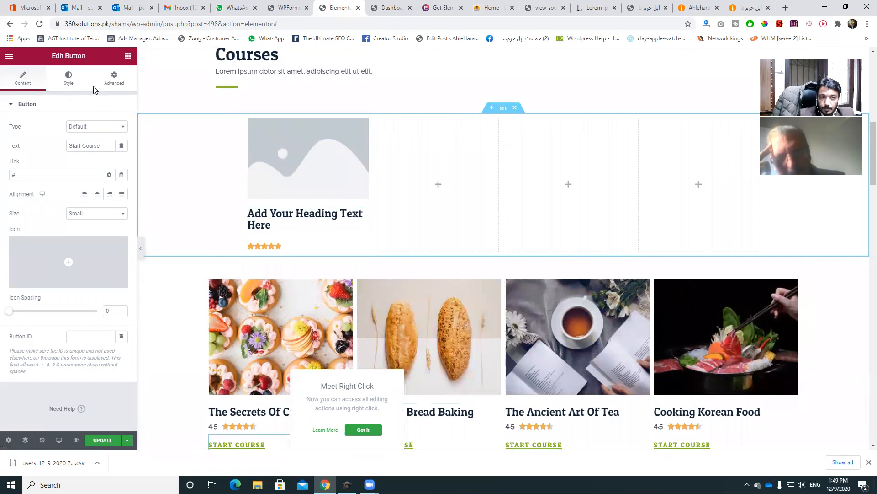
left_click(127, 56)
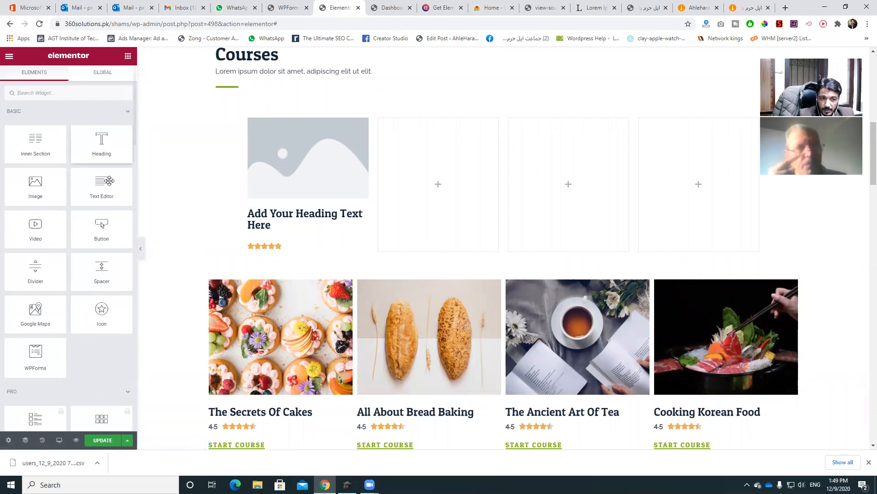
left_click_drag(101, 226, 283, 251)
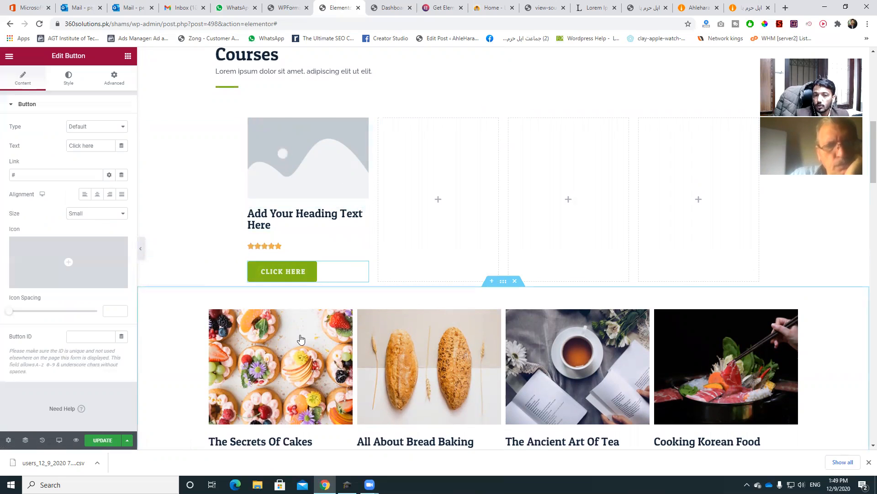
Step: Replace the placeholder image in the first column with the fruit tarts picture from the Media Library
left_click(301, 155)
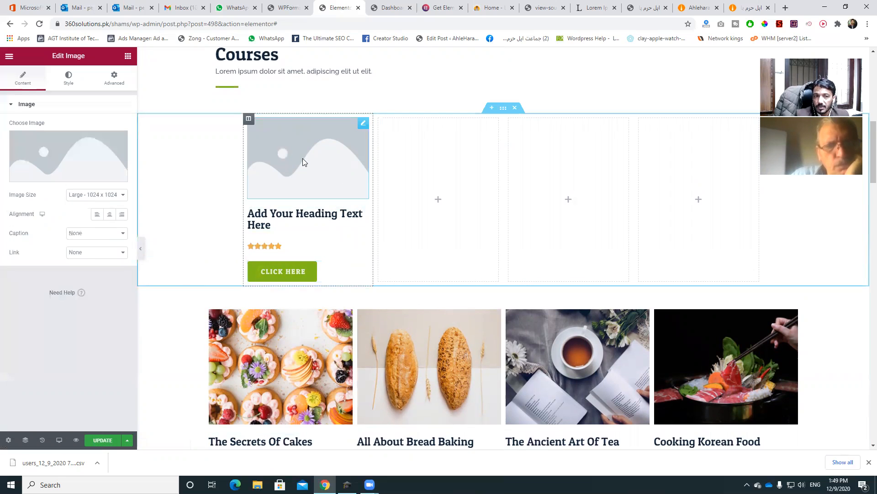
left_click(72, 158)
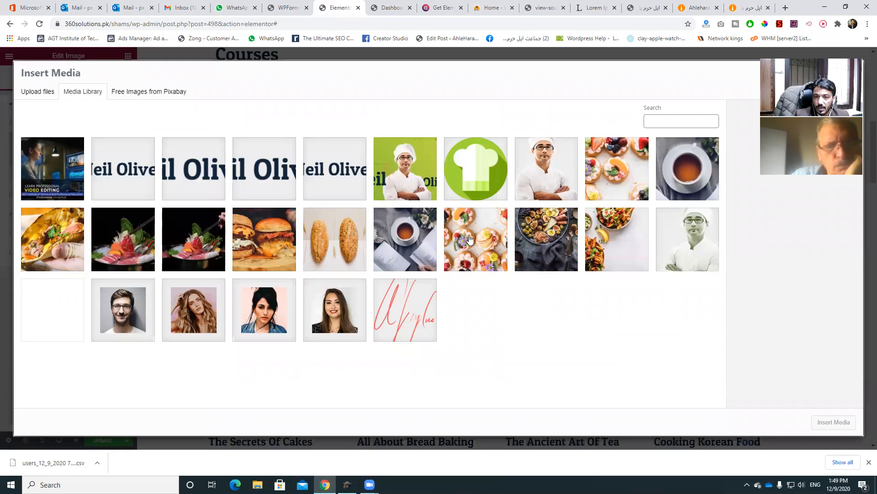
left_click(496, 252)
left_click(845, 421)
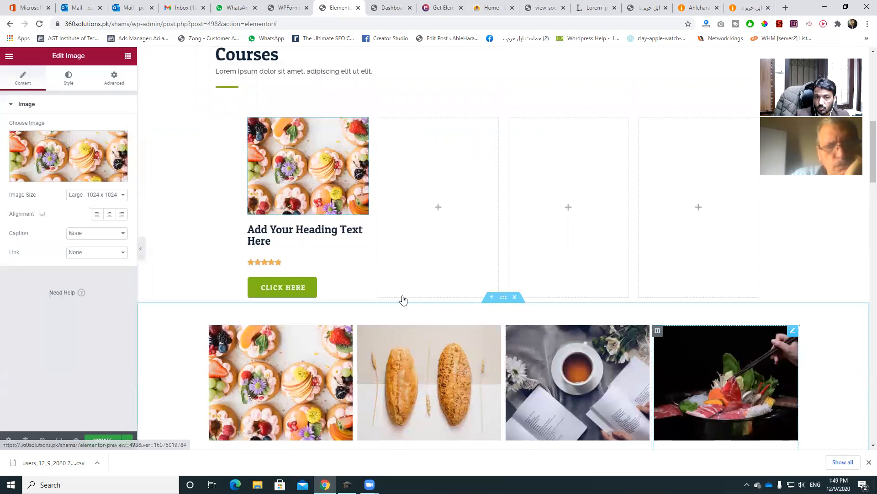
scroll(321, 250, "down", 3)
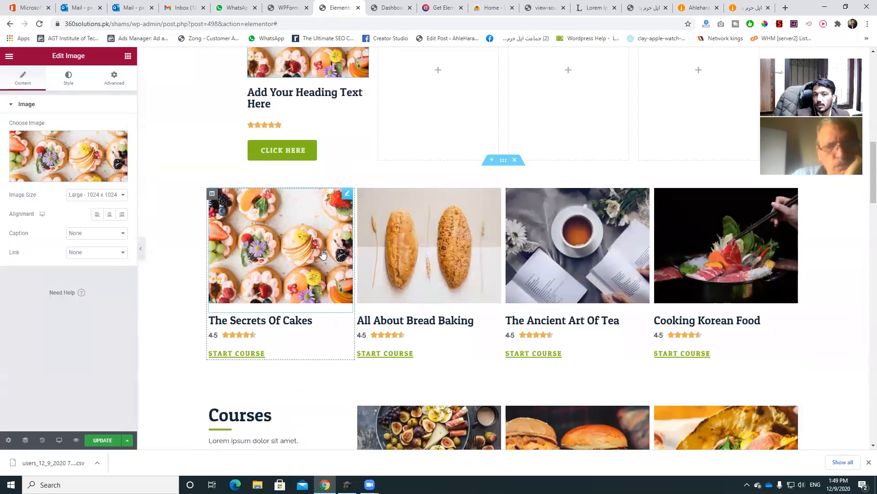
scroll(332, 245, "up", 2)
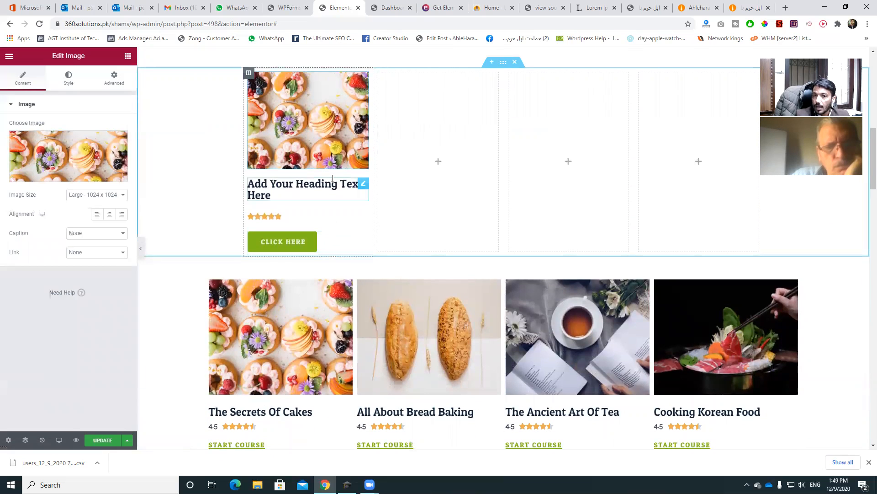
Step: Delete the three empty columns from the new section, leaving only the column with the image, heading, rating and button
scroll(334, 177, "up", 2)
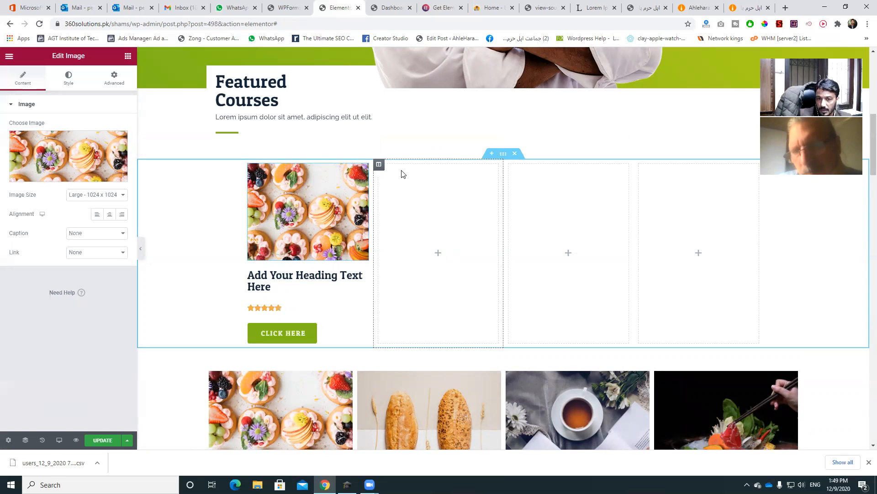
right_click(379, 166)
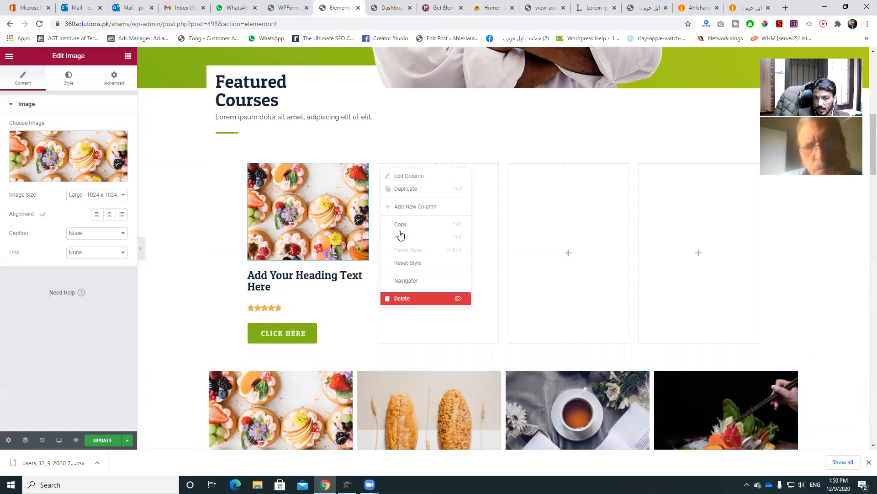
left_click(403, 298)
right_click(422, 165)
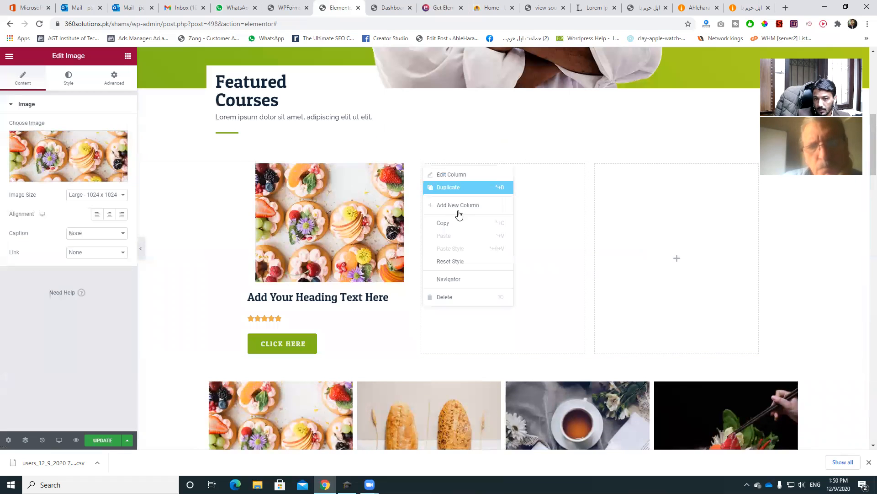
left_click(445, 297)
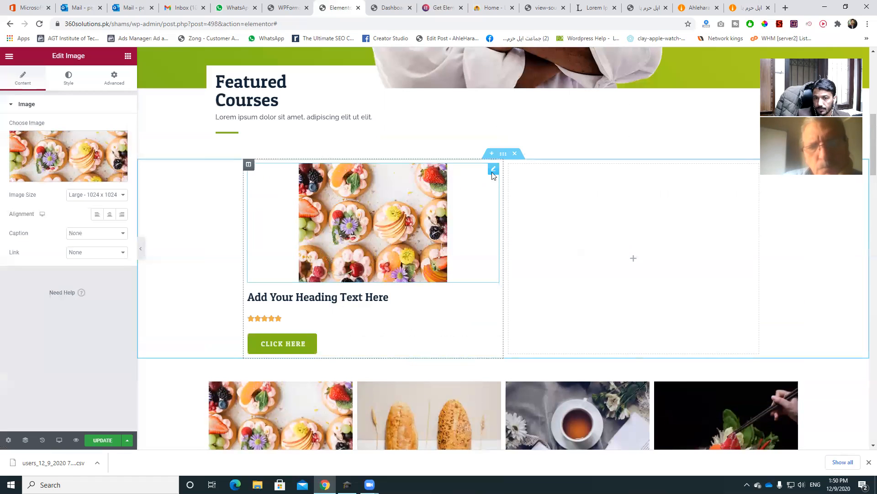
right_click(511, 168)
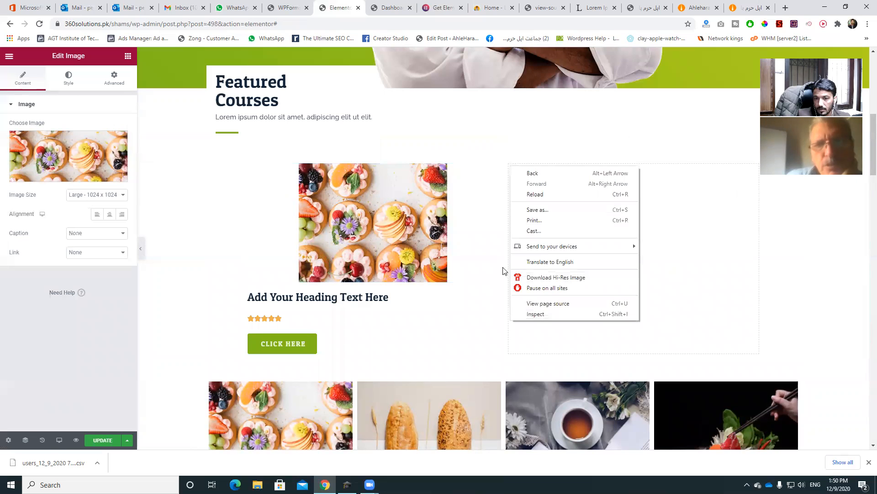
left_click(502, 262)
right_click(510, 166)
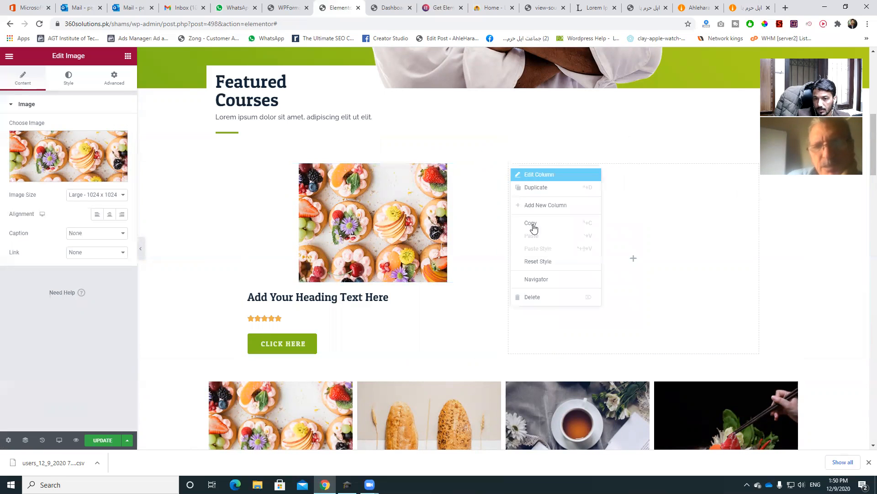
left_click(523, 296)
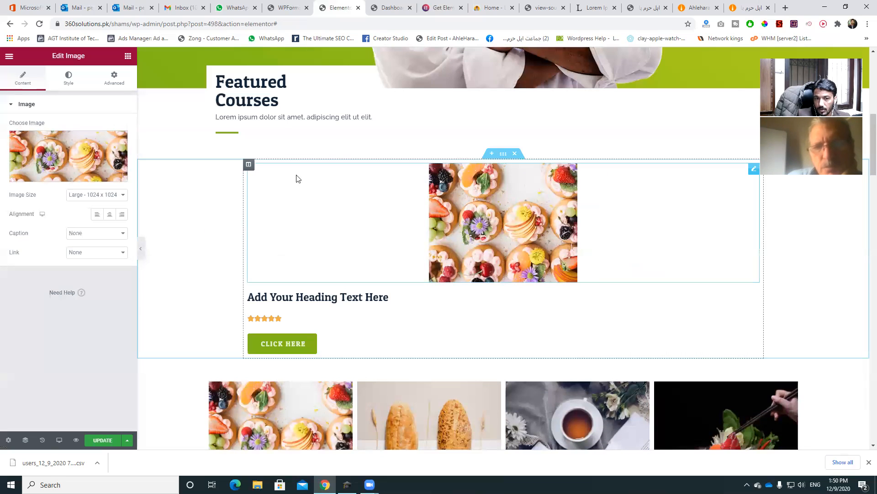
Step: Duplicate the column with the fruit tarts image, heading, rating and button three times, giving the new section four identical columns
right_click(249, 165)
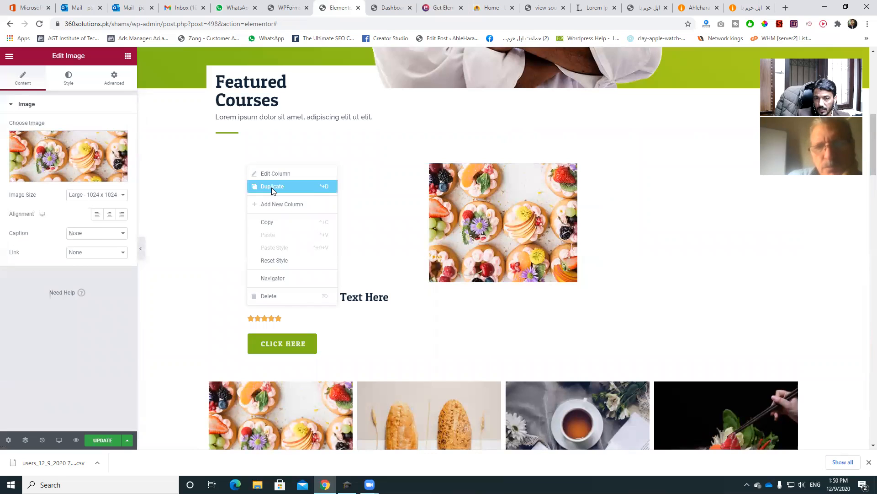
left_click(271, 187)
right_click(250, 163)
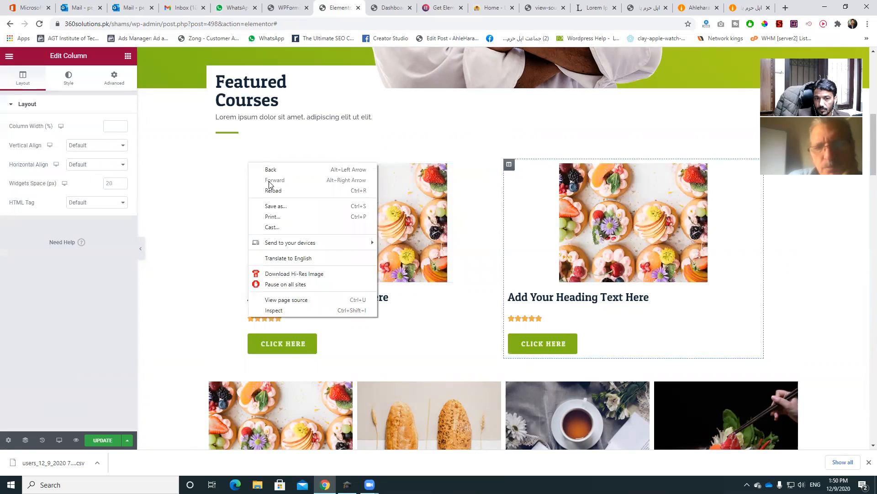
left_click(229, 181)
left_click(250, 165)
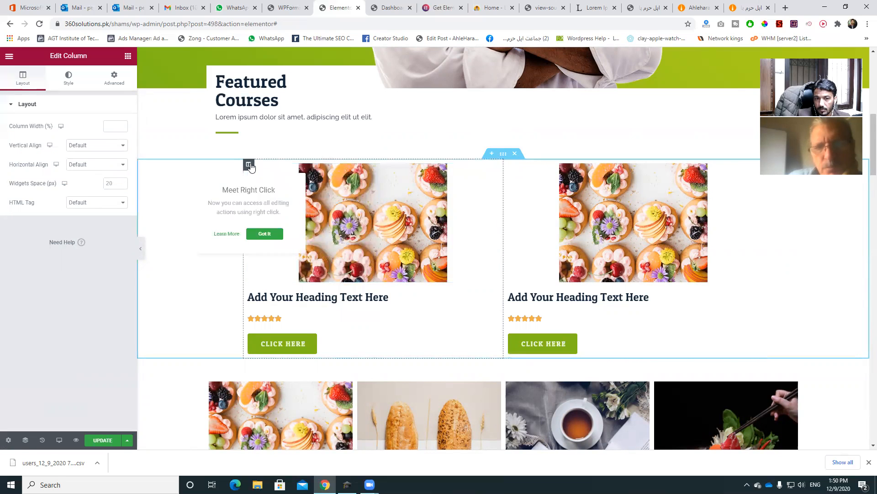
right_click(250, 167)
left_click(272, 187)
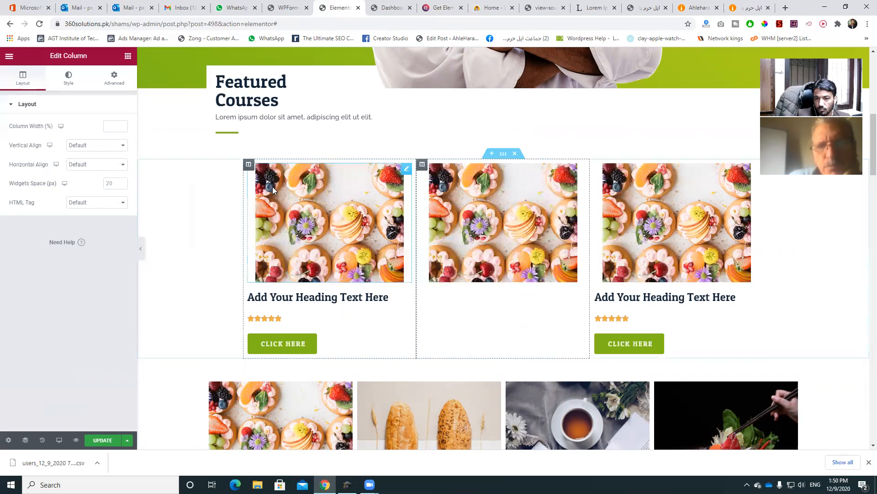
right_click(251, 168)
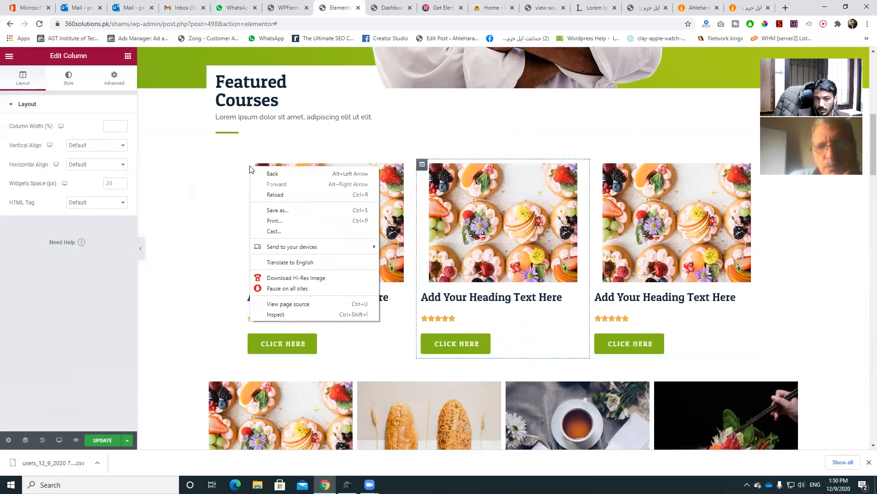
left_click(239, 192)
right_click(252, 170)
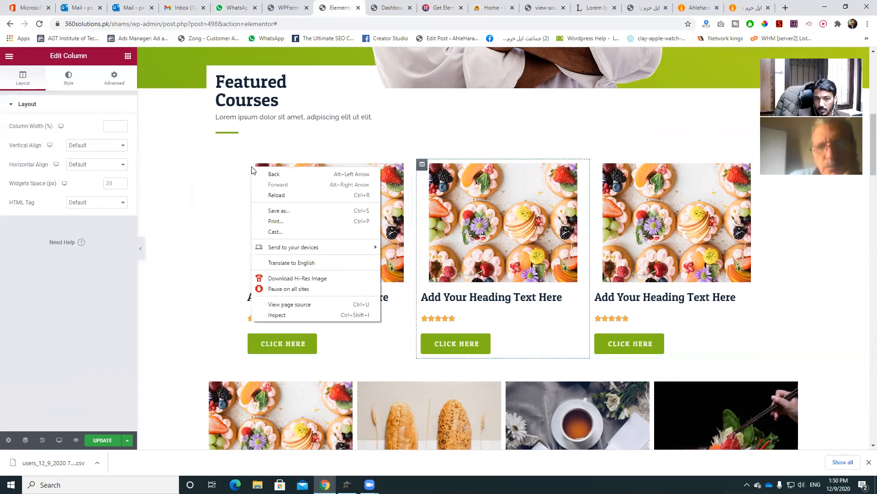
right_click(251, 167)
left_click(253, 169)
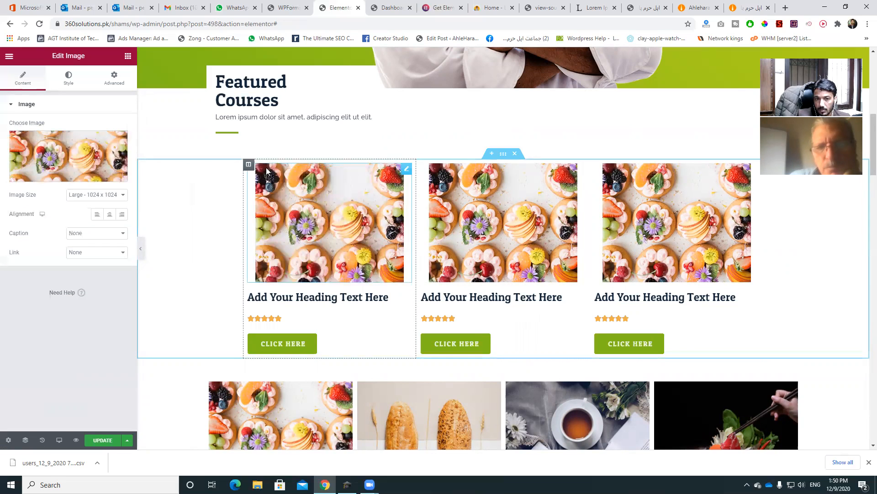
right_click(251, 167)
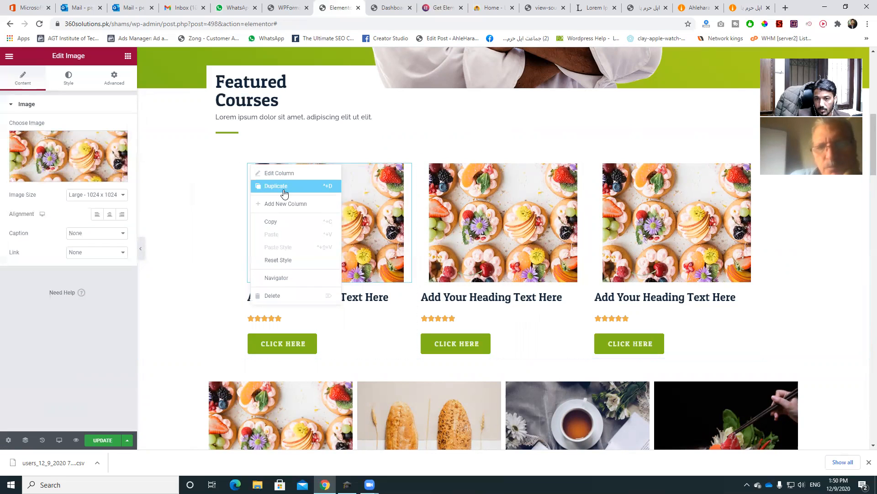
left_click(284, 193)
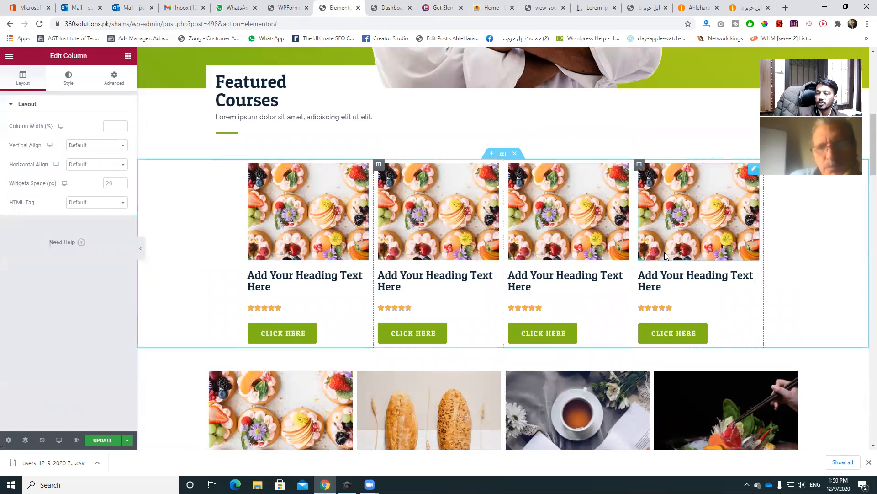
Step: Replace the image in the new section's first column with the tea cup picture, courses-004-free-img, from the Media Library
left_click(328, 208)
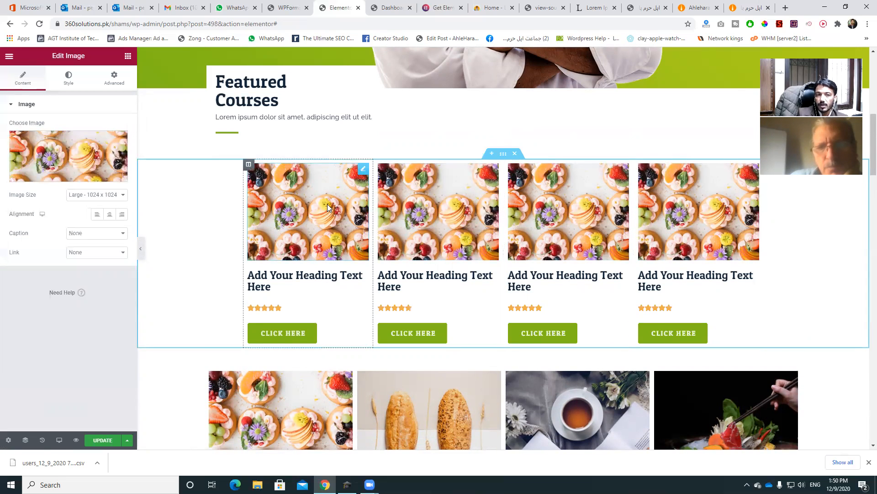
left_click(49, 139)
left_click(409, 238)
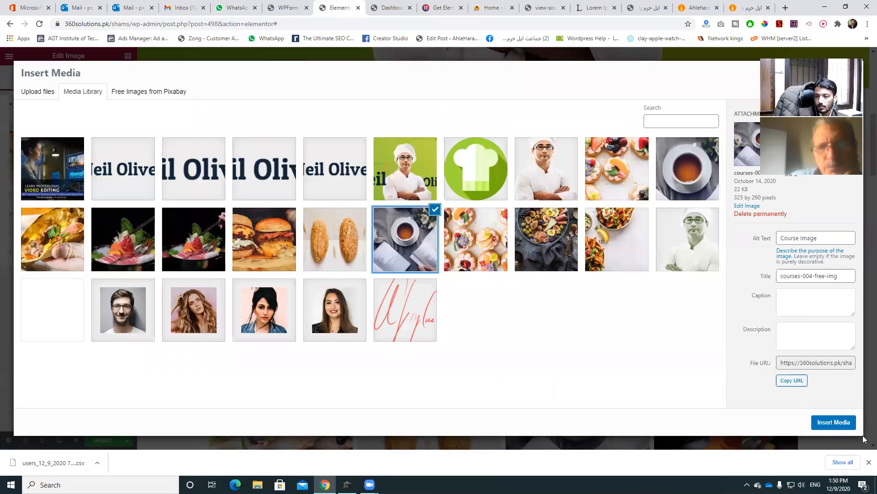
left_click(840, 424)
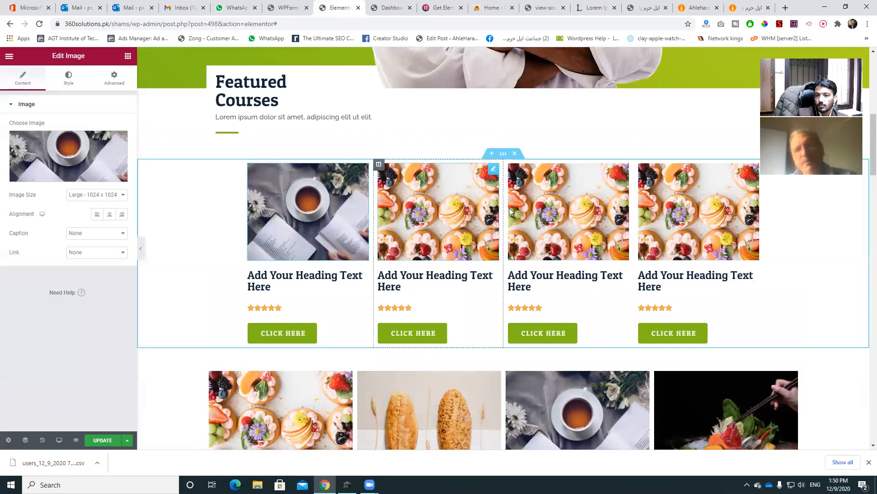
Step: Replace the third column's image, trying the testimonial-09-free-img portrait before settling on the bread loaves picture, courses-003-free-img
left_click(567, 200)
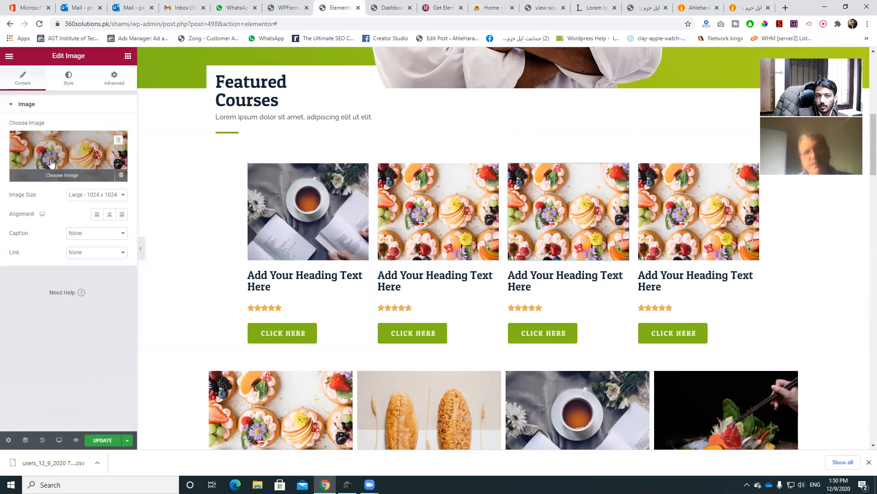
left_click(51, 164)
left_click(274, 316)
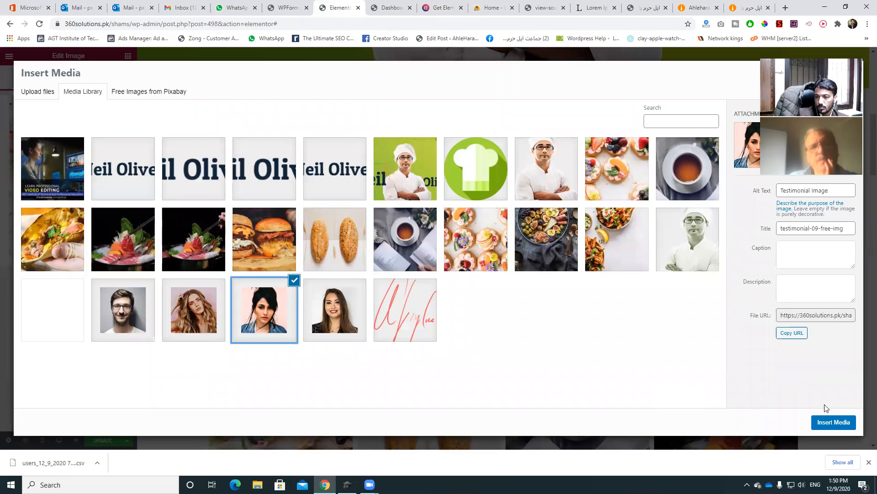
left_click(833, 422)
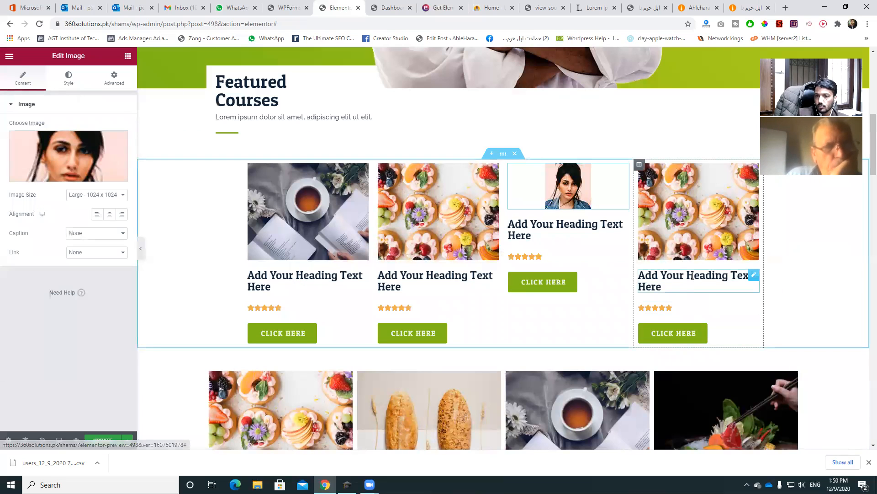
left_click(42, 158)
left_click(352, 249)
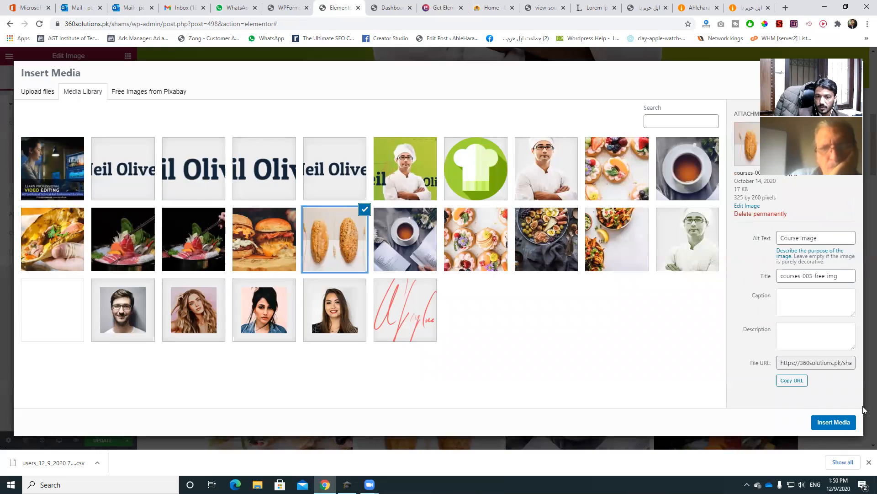
left_click(840, 423)
Step: Replace the image in the new section's fourth column with the burgers picture from the Media Library
left_click(669, 193)
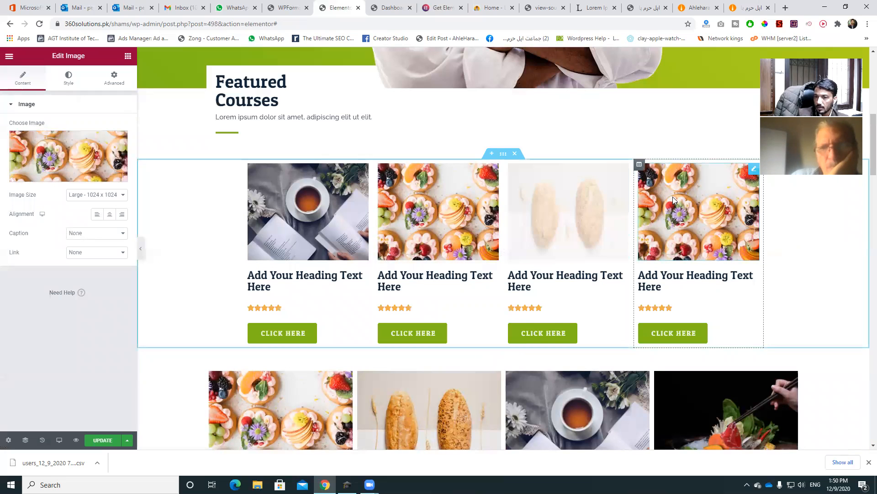
left_click(124, 178)
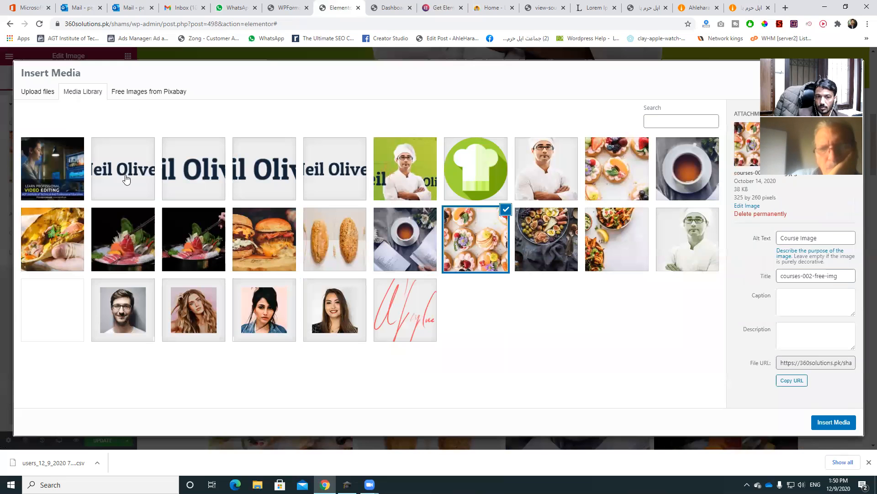
left_click(279, 247)
left_click(837, 422)
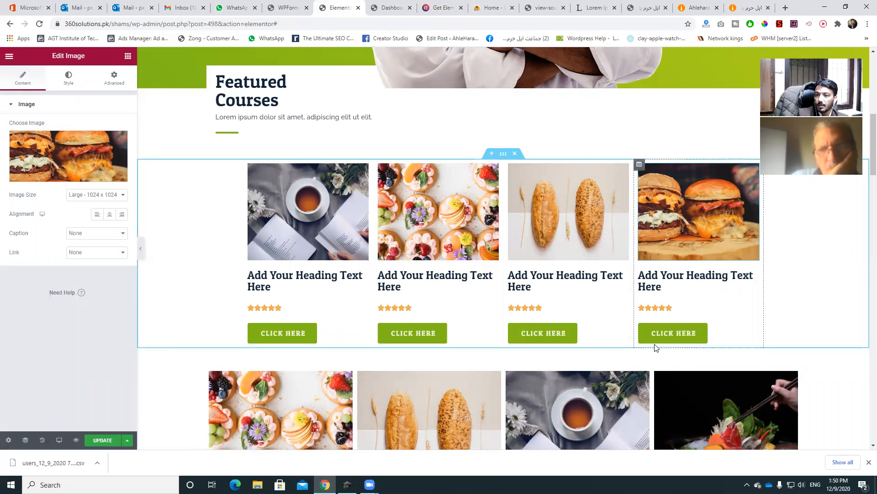
Step: Compare the new row with the original course row and set the new section's boxed content width to about 1273
scroll(656, 347, "down", 3)
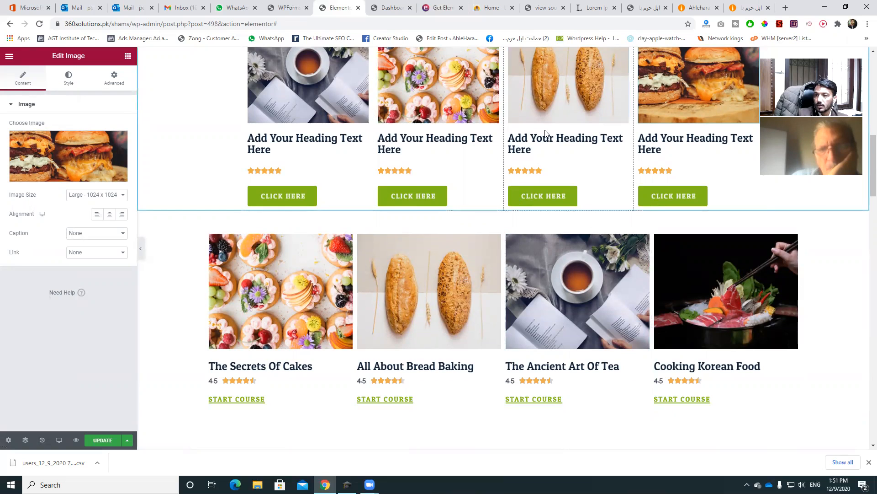
scroll(545, 133, "up", 2)
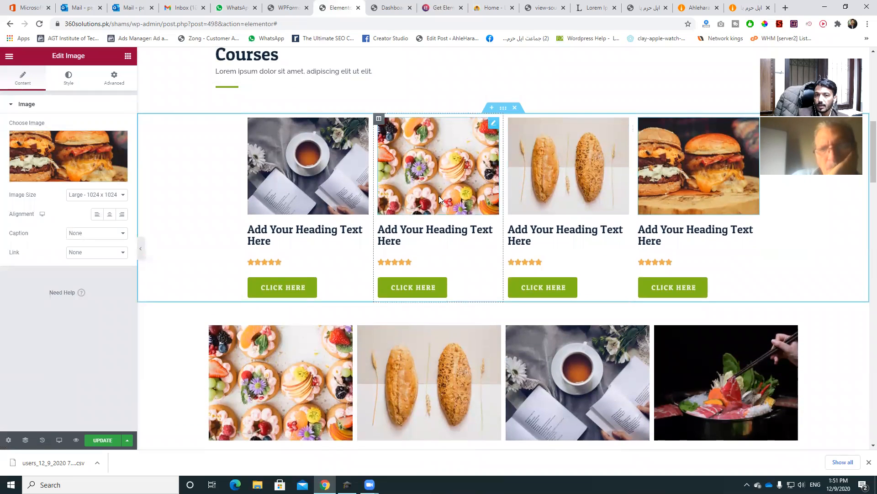
scroll(517, 264, "down", 3)
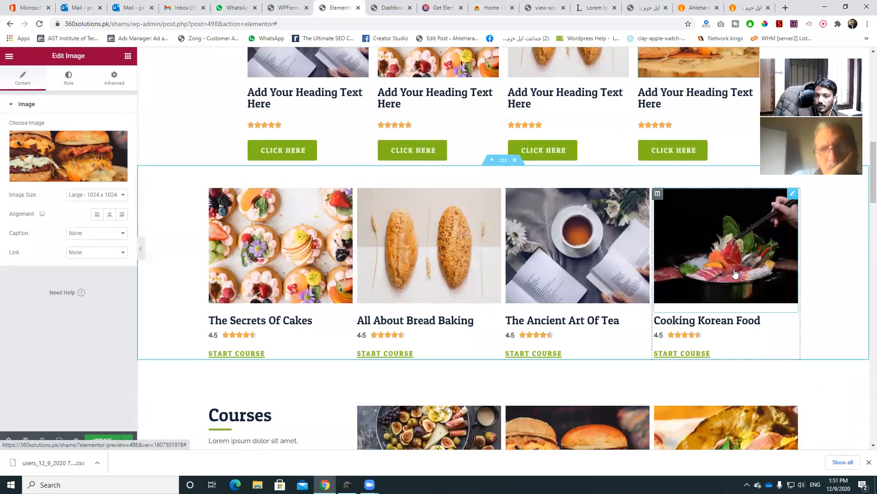
scroll(638, 270, "up", 2)
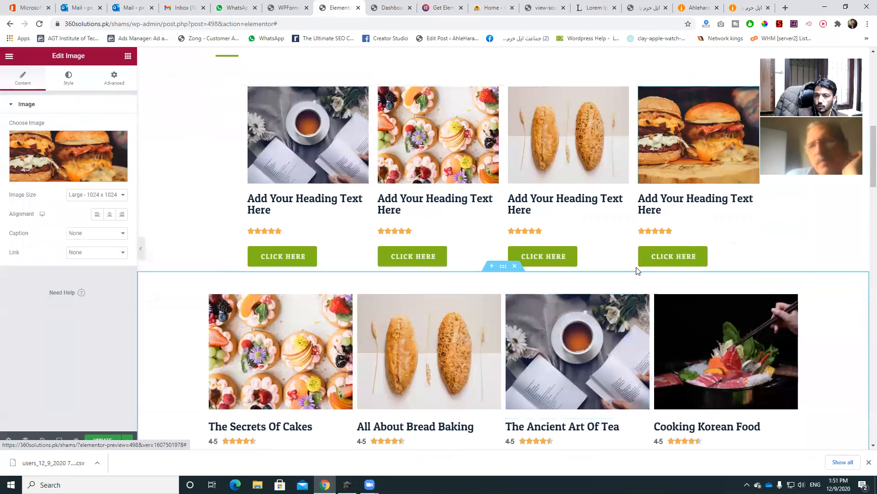
scroll(638, 271, "up", 1)
scroll(619, 317, "down", 1)
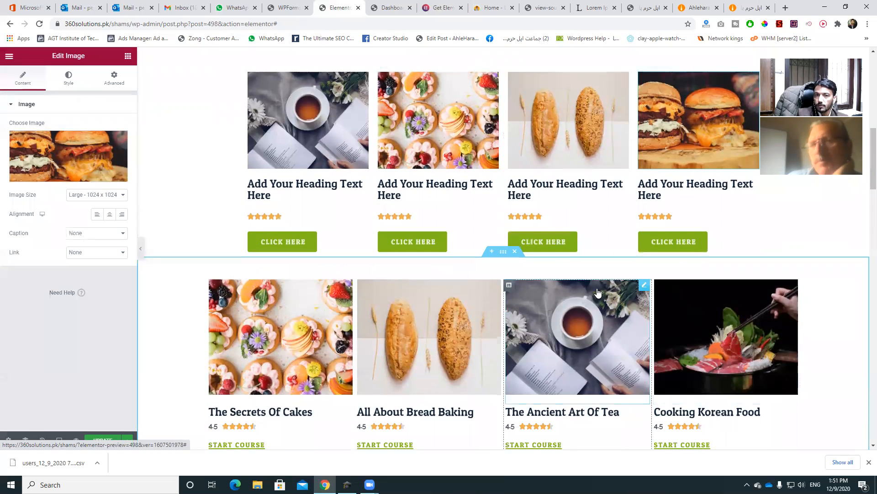
scroll(597, 293, "up", 1)
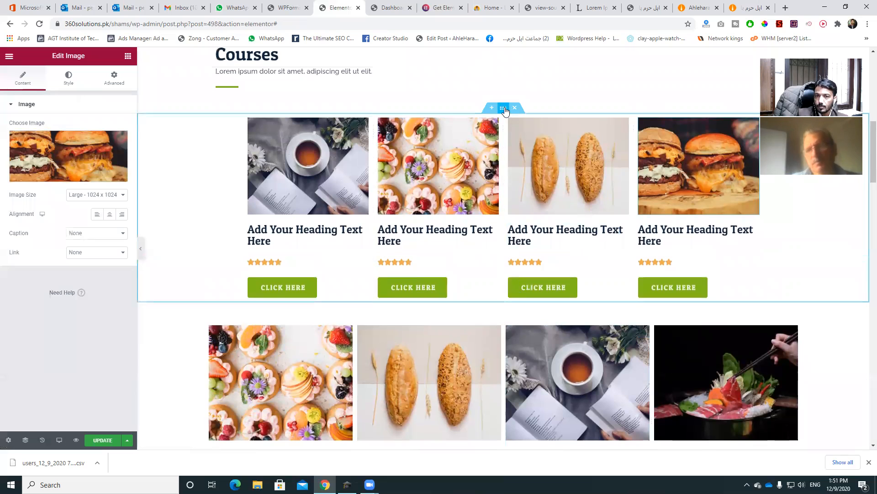
left_click(504, 108)
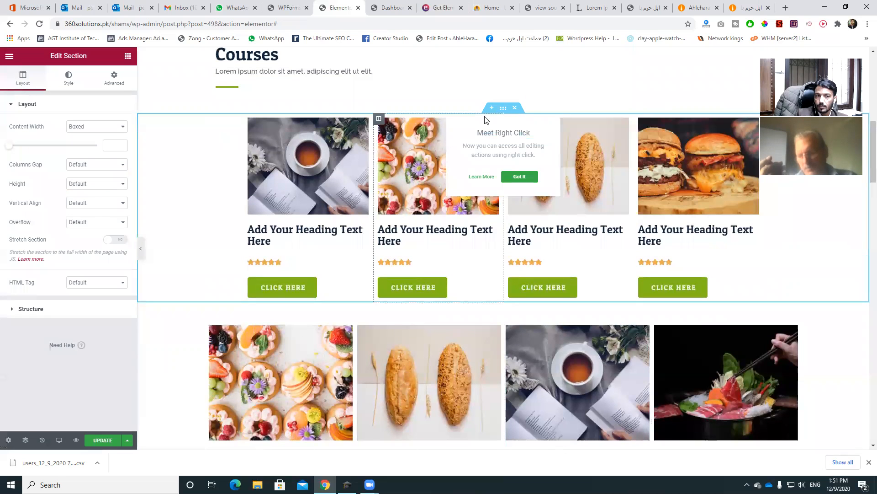
left_click_drag(8, 147, 21, 152)
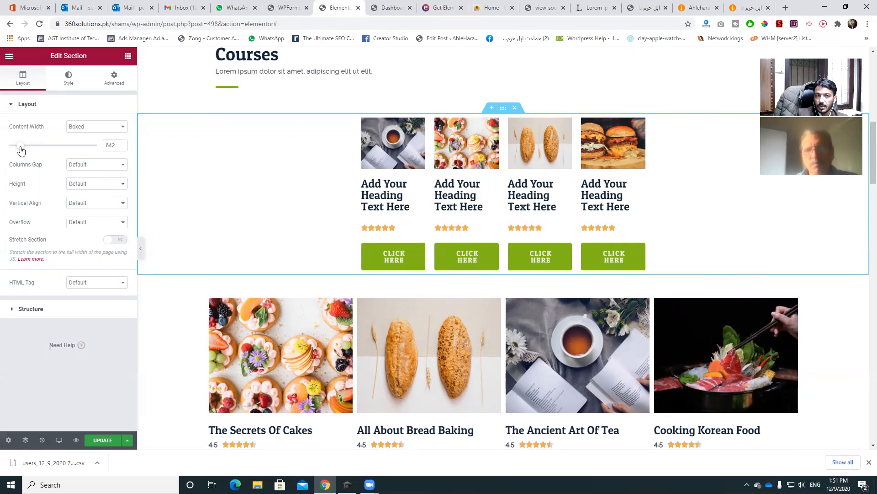
left_click_drag(22, 151, 72, 160)
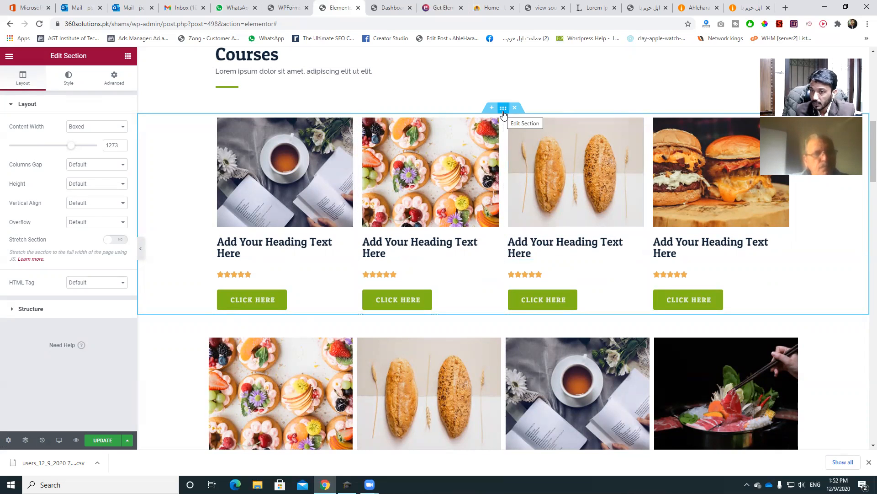
Step: Examine the copy, paste and style commands offered for the new section and the original course section
scroll(509, 256, "down", 2)
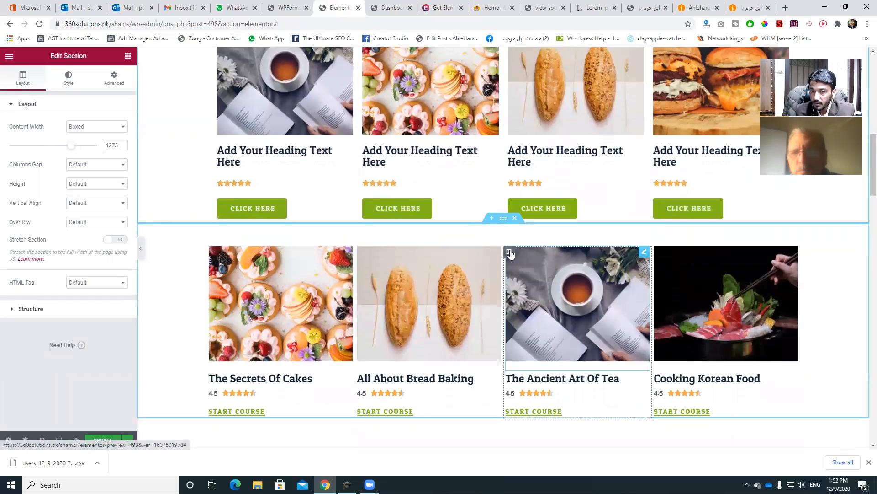
right_click(502, 220)
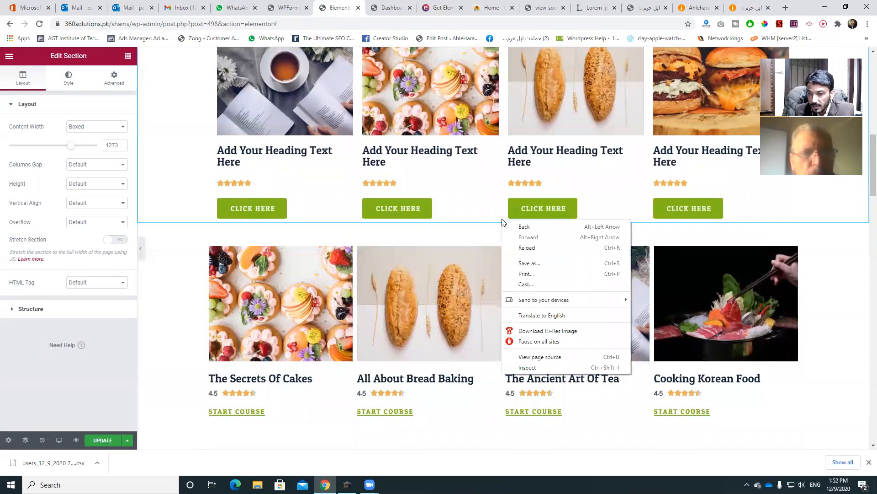
left_click(491, 189)
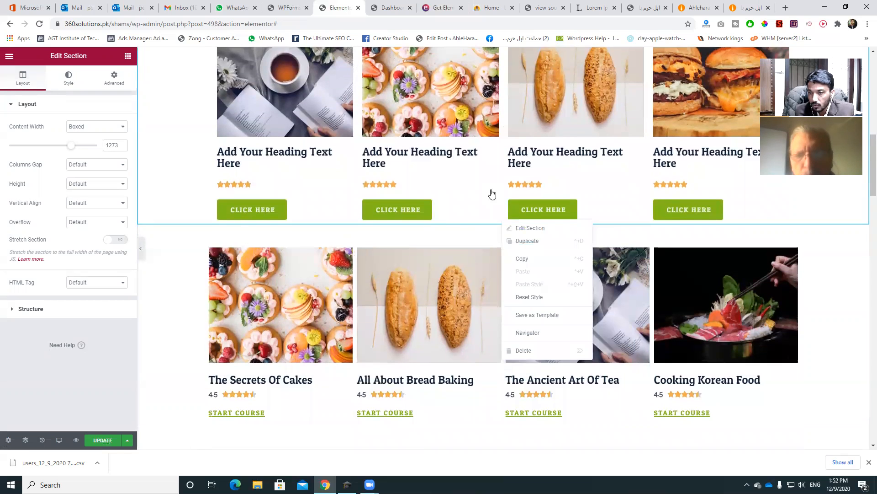
scroll(484, 167, "up", 1)
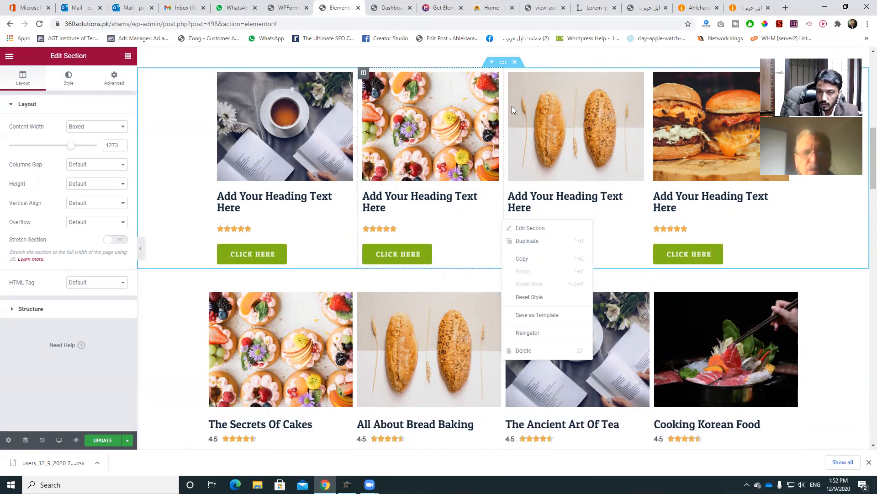
scroll(486, 173, "down", 2)
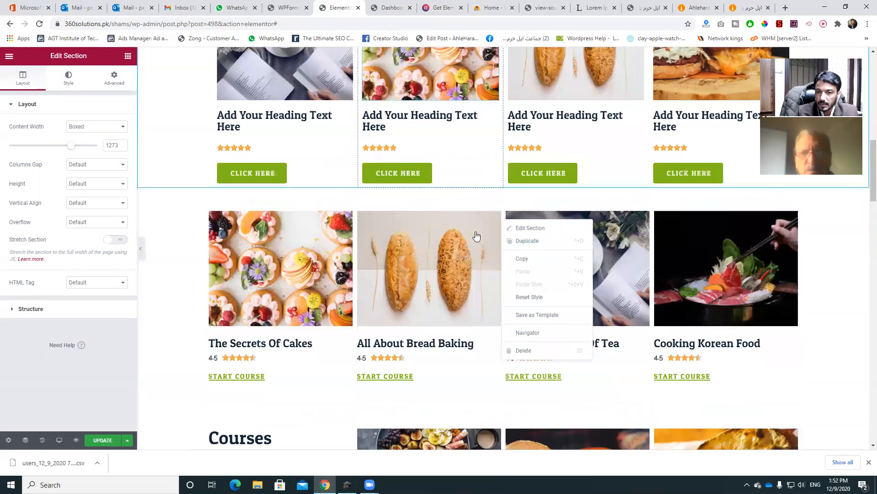
left_click(506, 174)
right_click(506, 174)
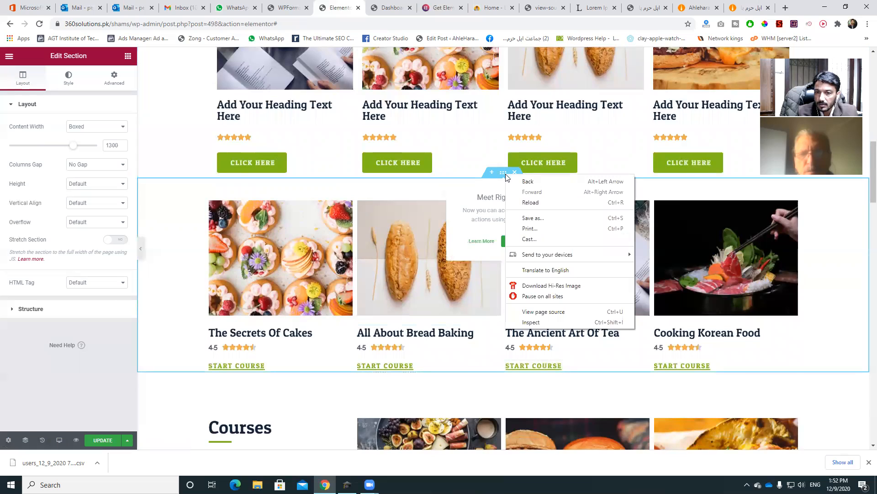
left_click(503, 175)
right_click(503, 175)
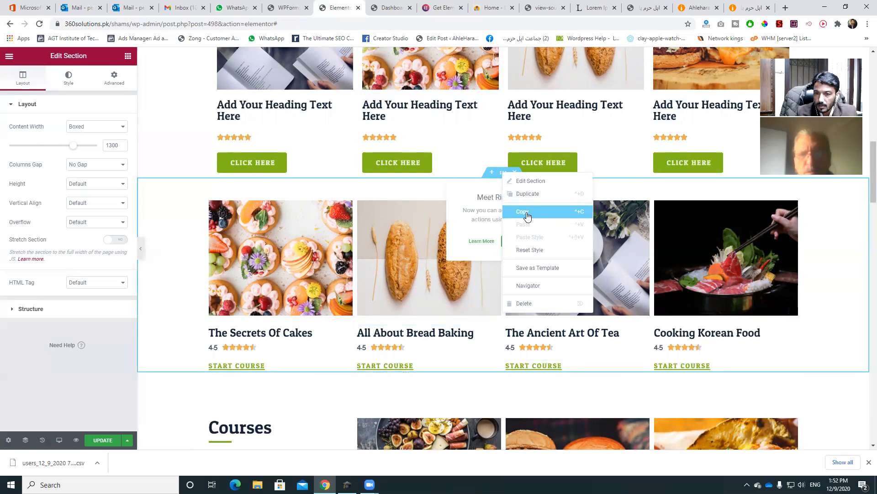
left_click(415, 200)
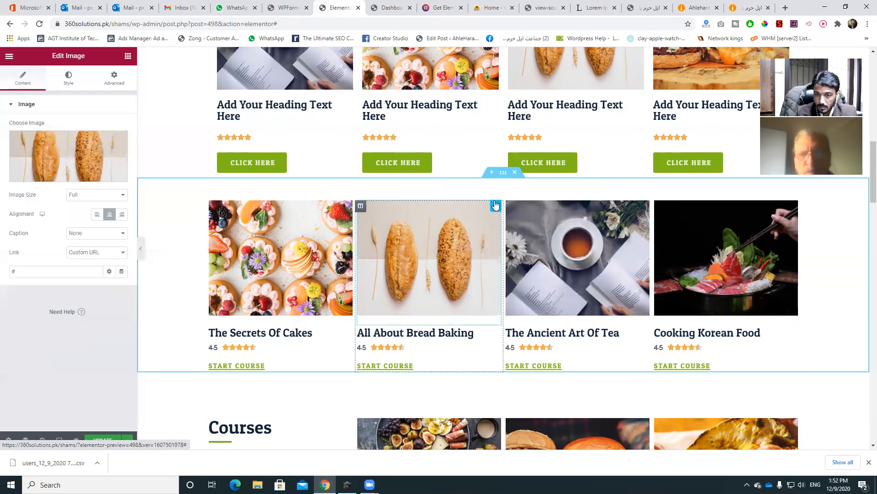
right_click(504, 177)
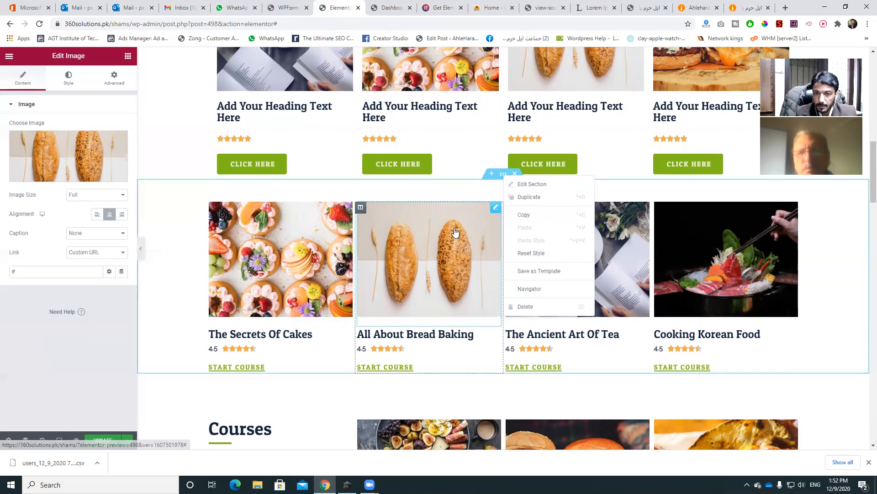
scroll(473, 210, "up", 4)
right_click(504, 157)
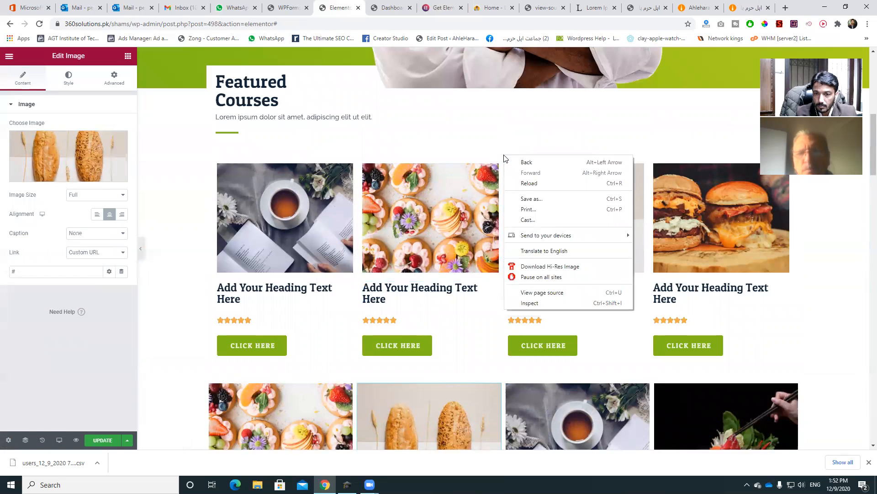
left_click(504, 157)
right_click(504, 159)
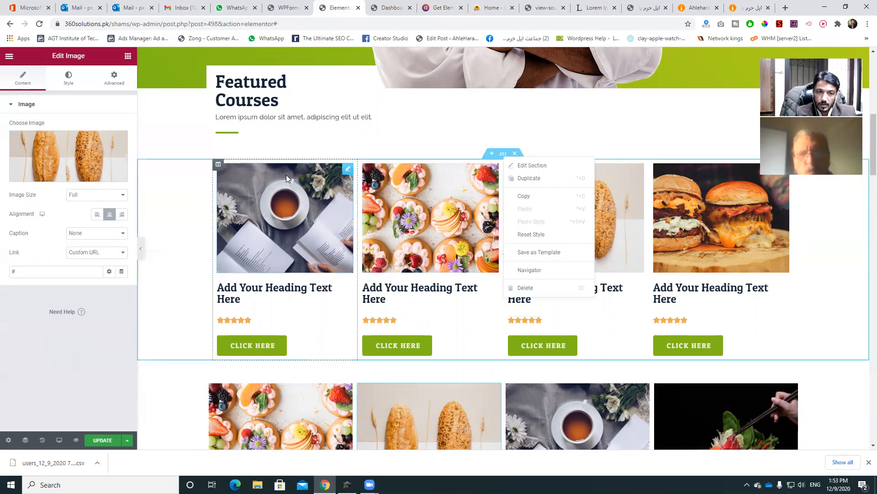
Step: Copy the new section's first column and check the paste commands offered for the whole section
right_click(218, 165)
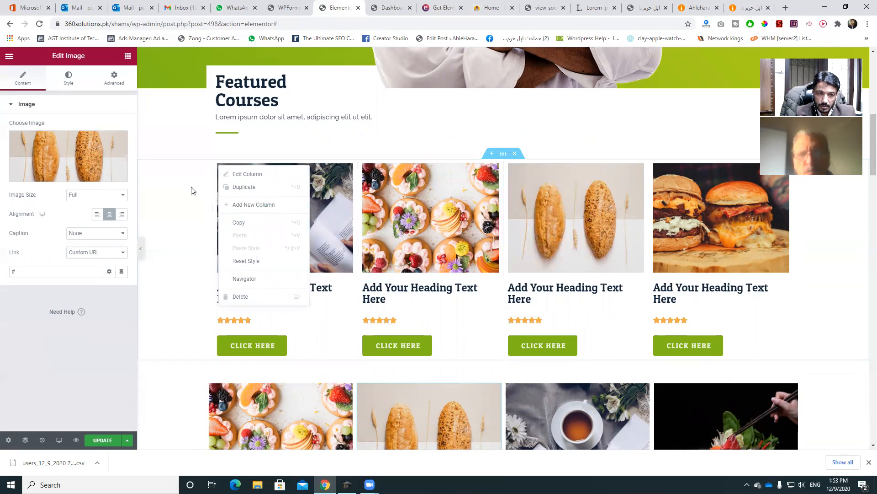
left_click(192, 189)
left_click(218, 166)
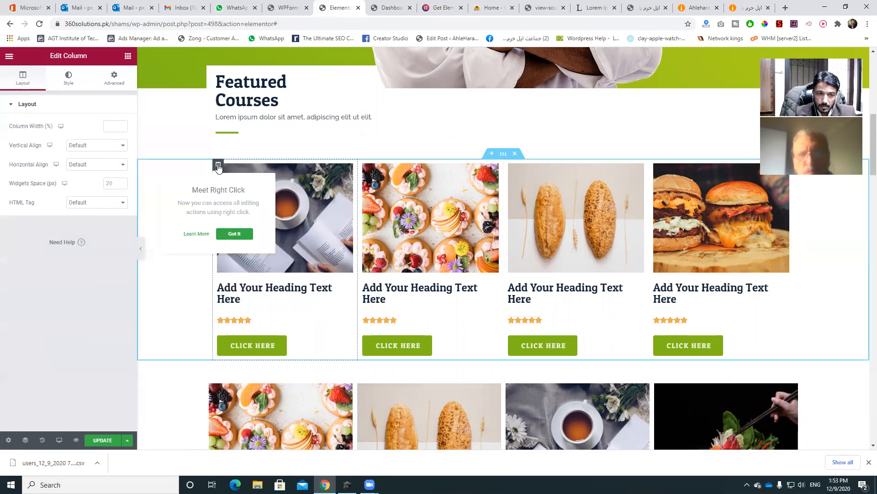
right_click(218, 166)
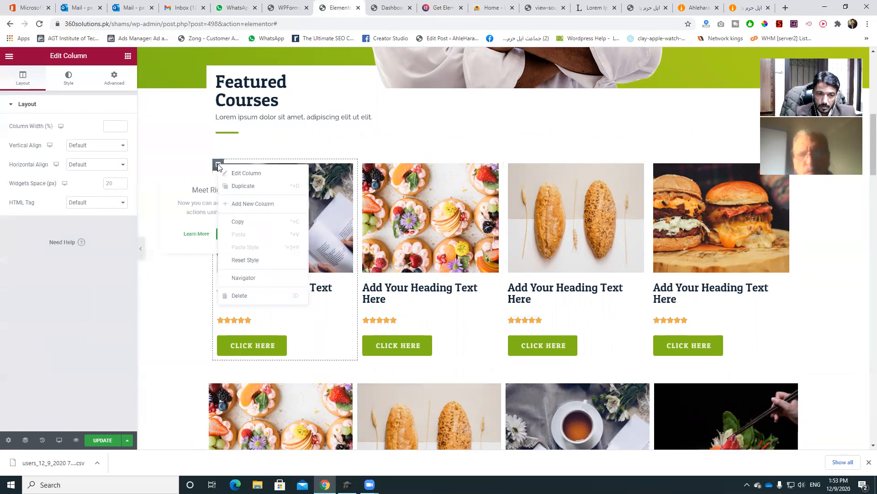
left_click(242, 223)
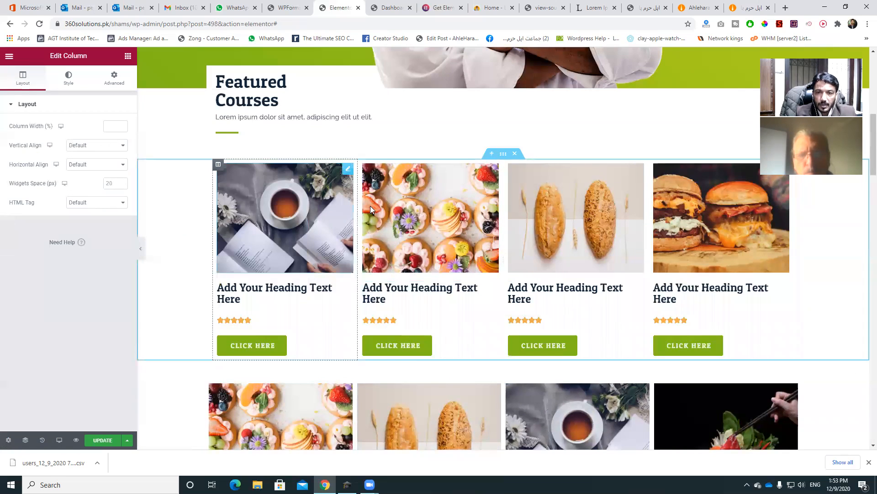
right_click(502, 154)
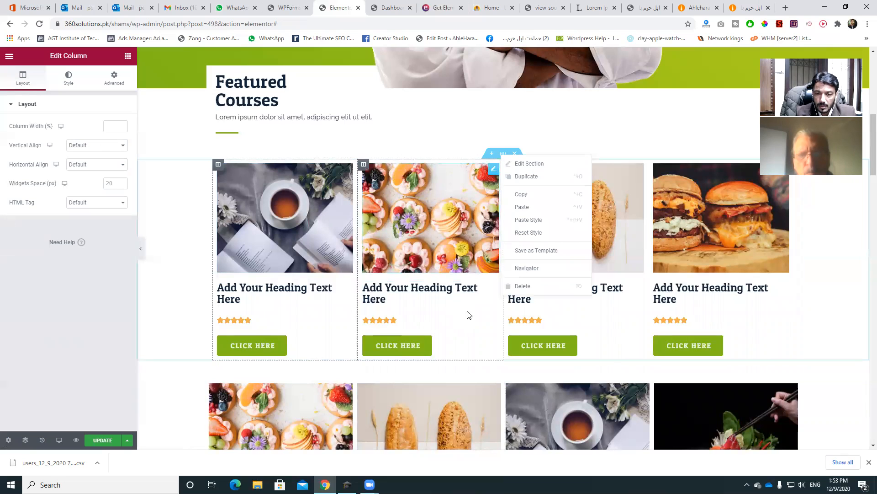
Step: Copy the original four-course section and paste its style onto the new section under Featured Courses
scroll(495, 320, "down", 2)
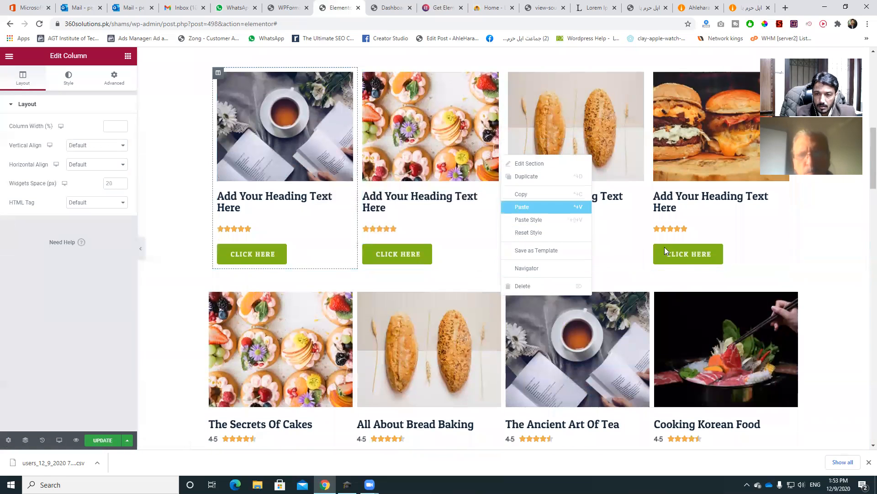
left_click(656, 283)
right_click(502, 266)
left_click(527, 310)
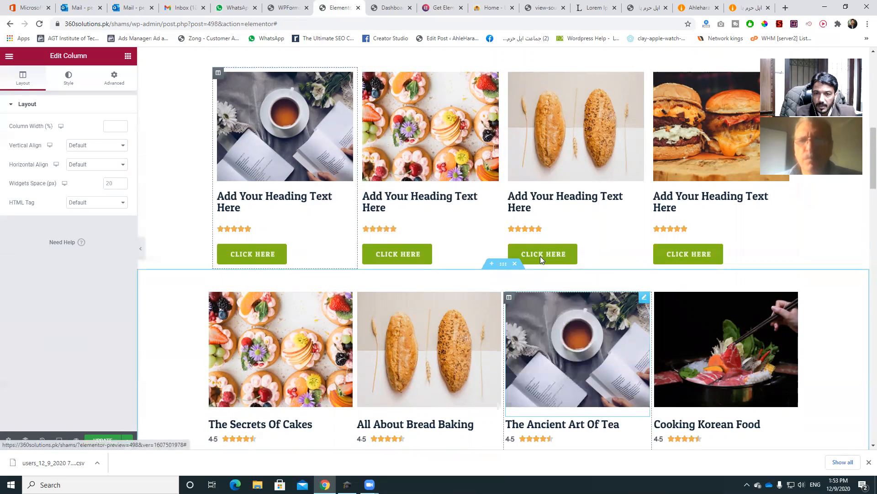
scroll(518, 206, "up", 2)
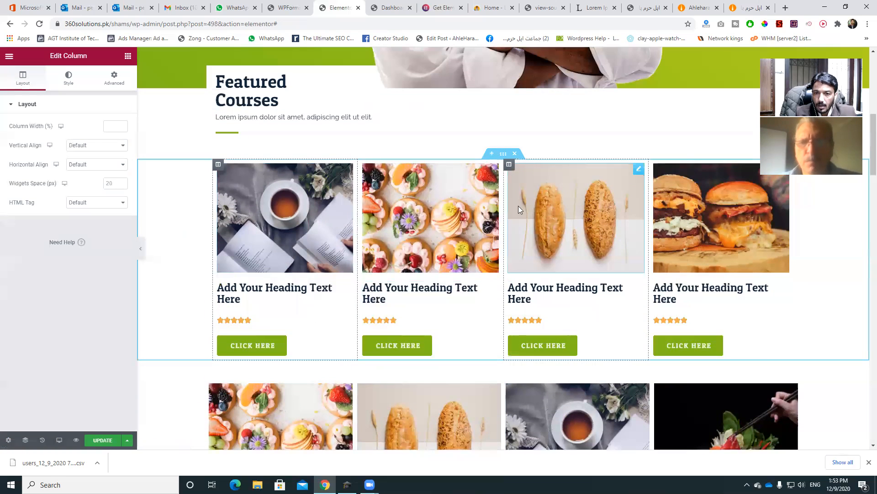
right_click(503, 154)
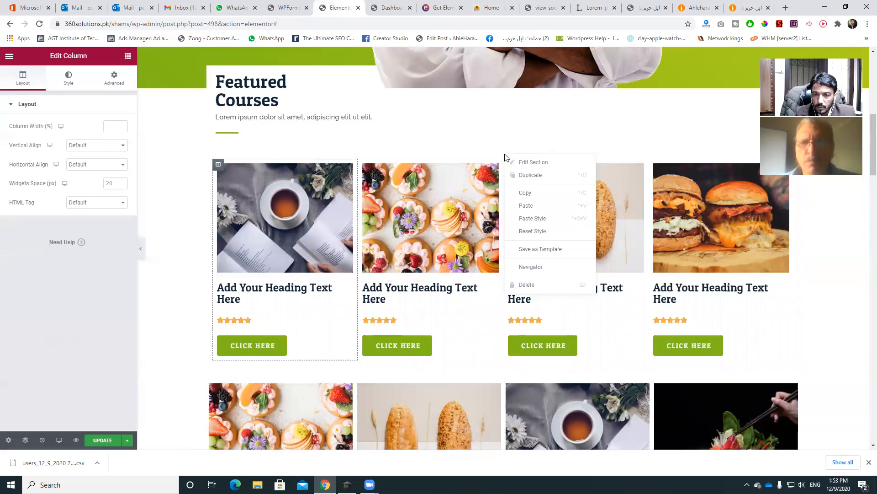
left_click(537, 220)
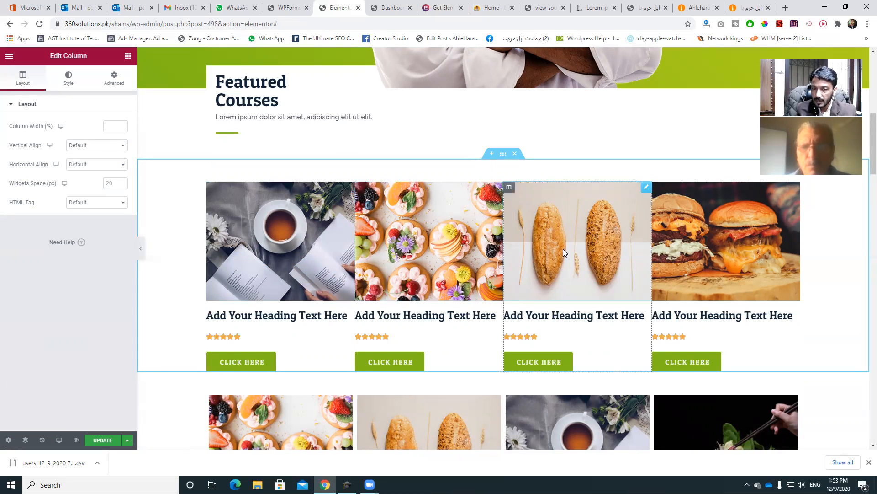
Step: Copy the original section's first column, The Secrets Of Cakes
scroll(544, 274, "down", 1)
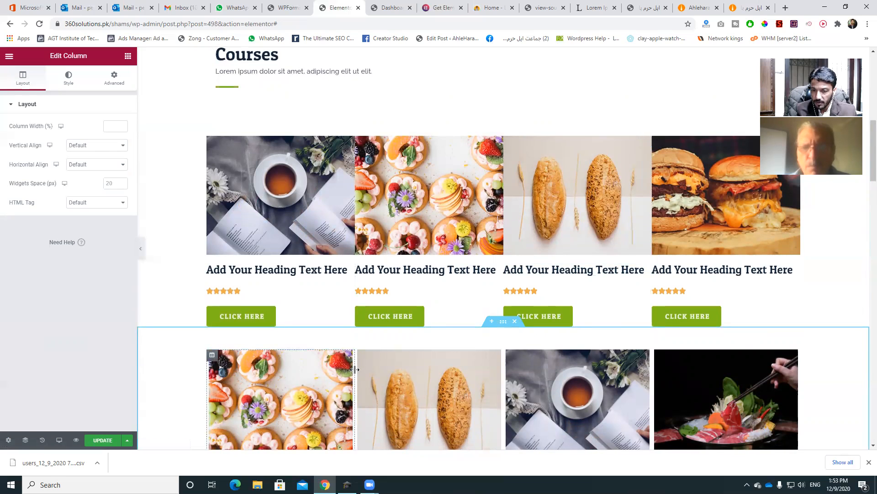
scroll(355, 369, "down", 1)
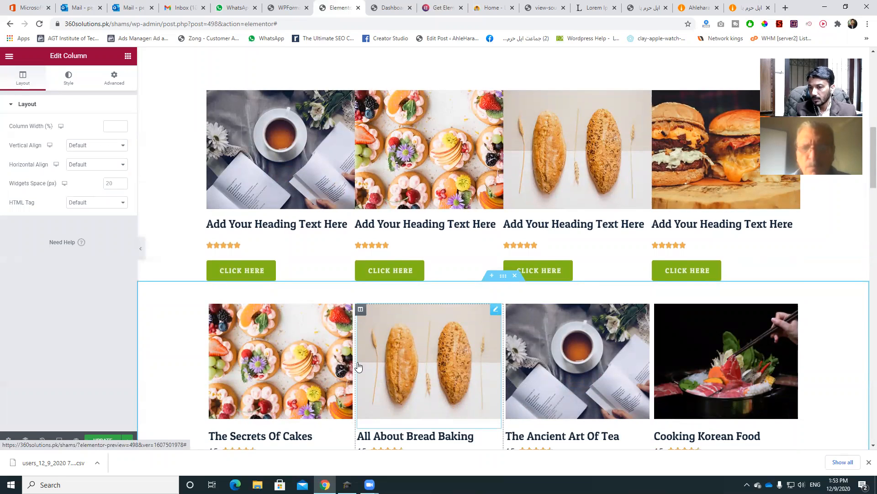
scroll(347, 352, "down", 1)
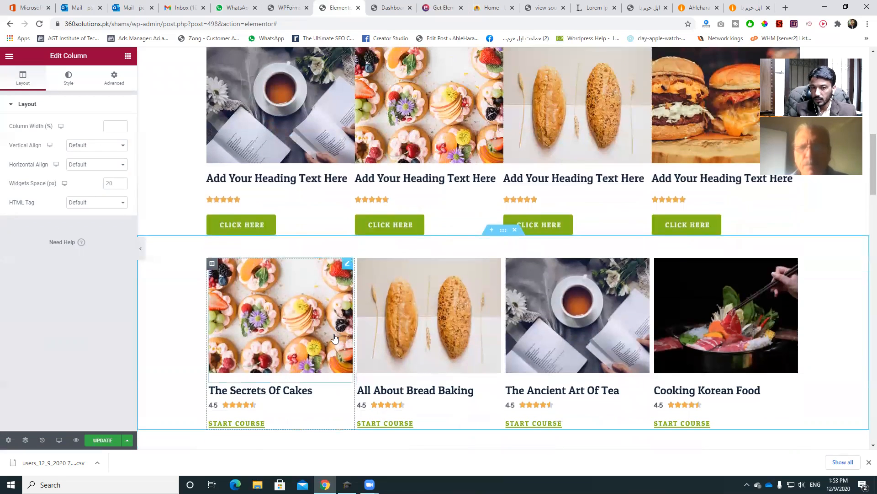
right_click(214, 269)
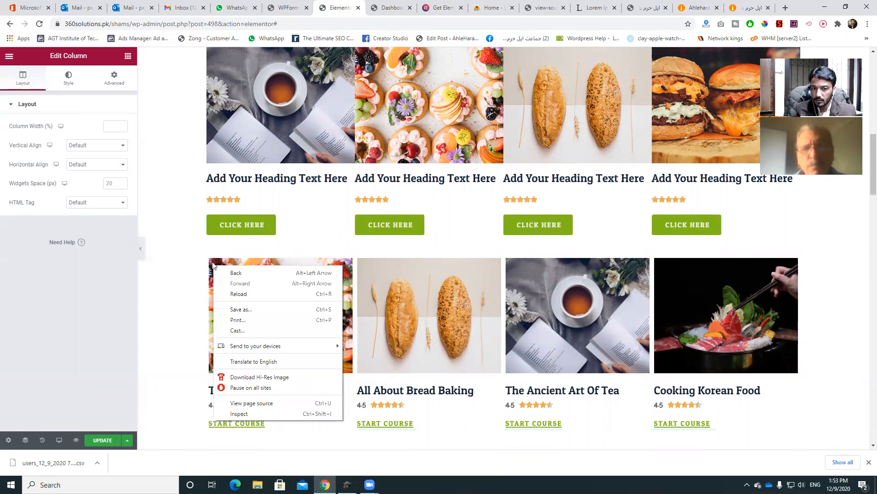
left_click(212, 264)
left_click(212, 264)
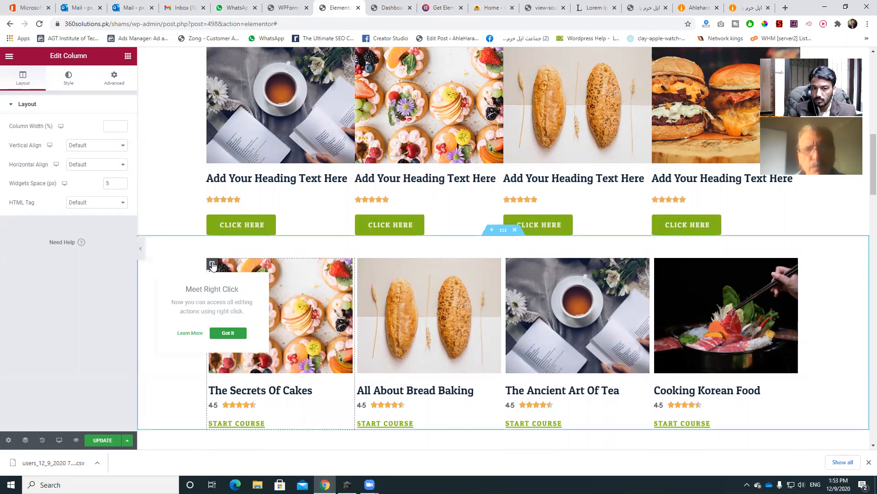
right_click(212, 265)
left_click(243, 319)
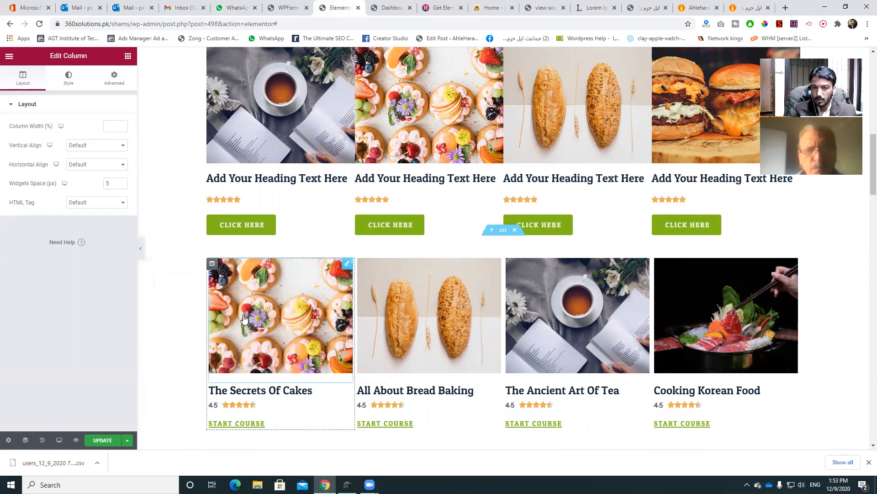
Step: Paste the copied column style onto the new section's first column with the tea cup picture
scroll(284, 229, "up", 2)
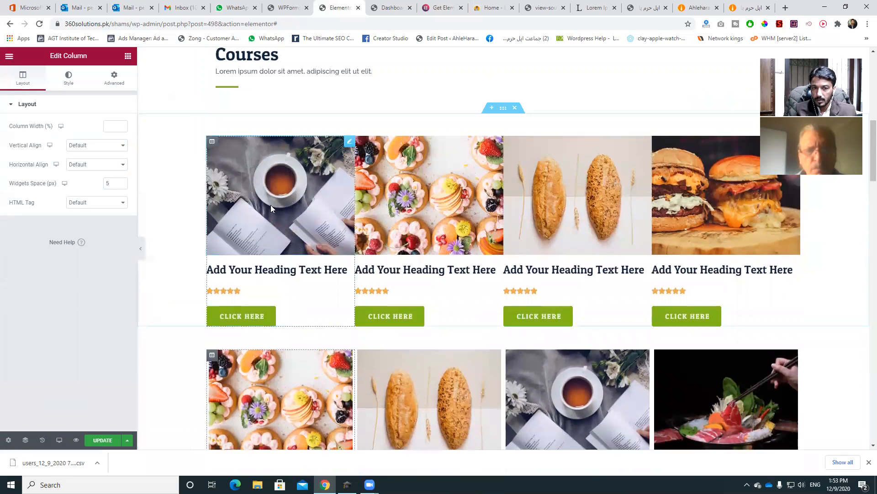
right_click(213, 144)
right_click(214, 143)
left_click(213, 143)
left_click(214, 143)
right_click(214, 143)
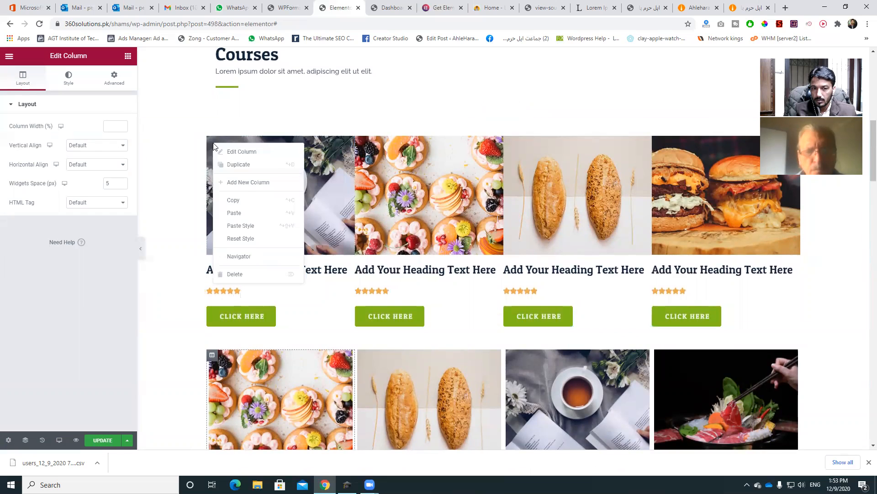
left_click(249, 225)
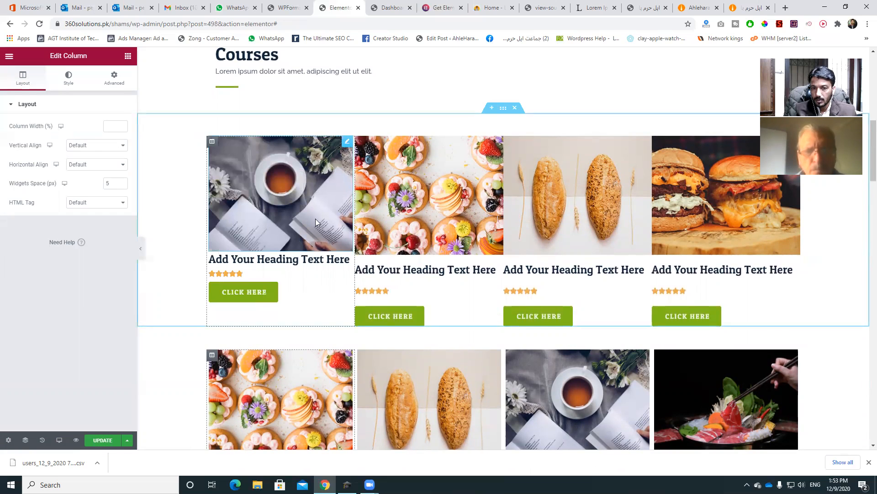
Step: Paste the copied column style onto the new section's second, third and fourth columns
right_click(360, 143)
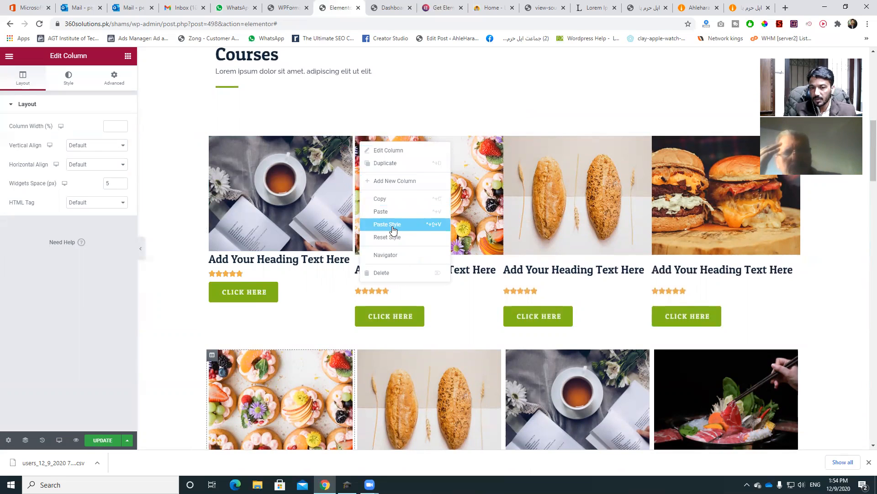
left_click(391, 225)
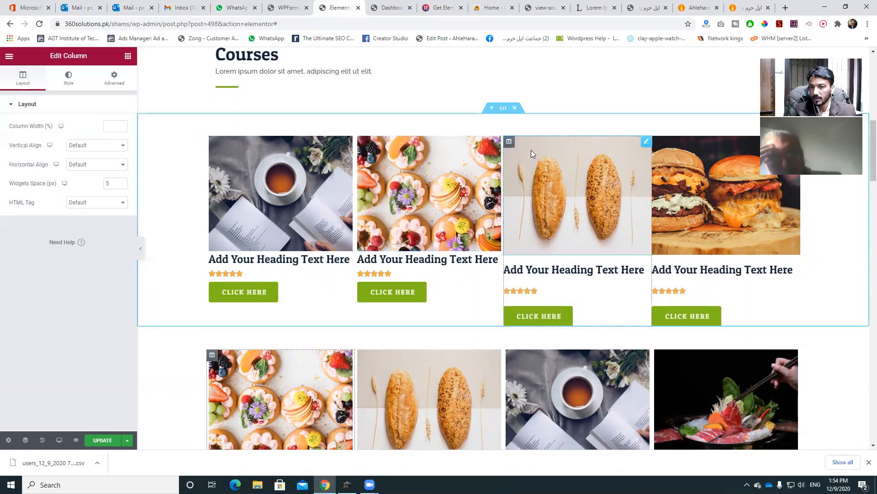
right_click(508, 141)
left_click(538, 224)
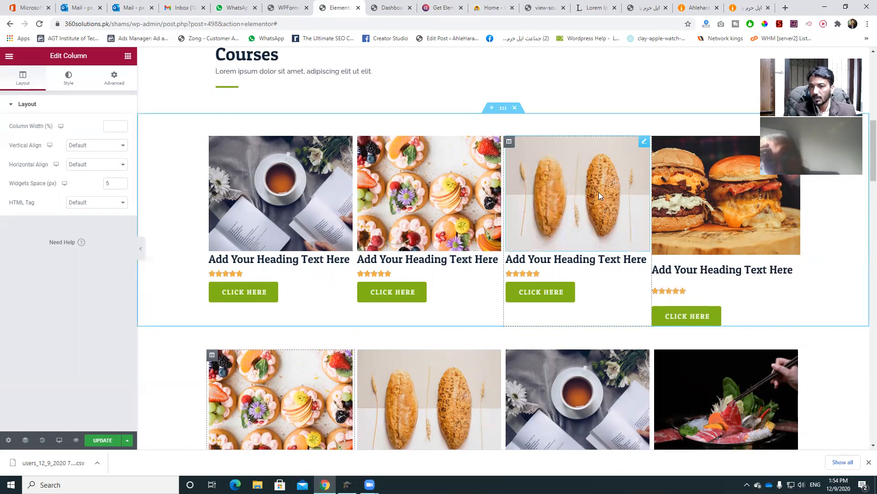
right_click(661, 145)
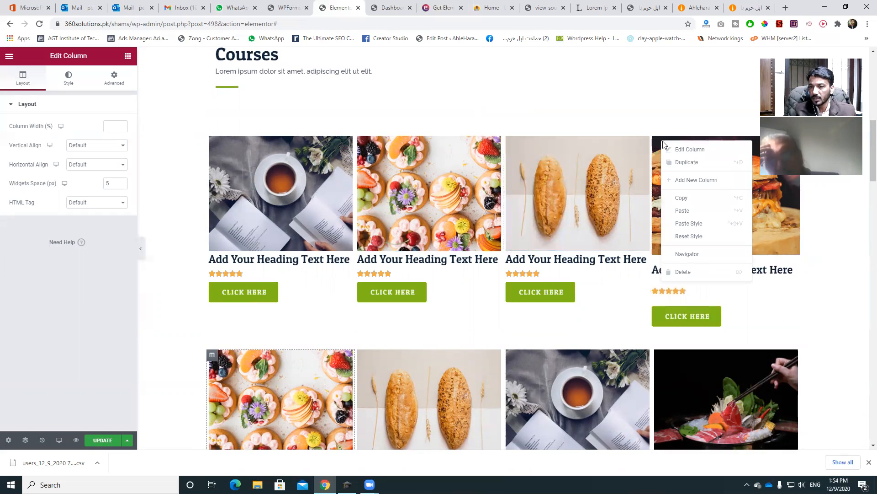
left_click(691, 223)
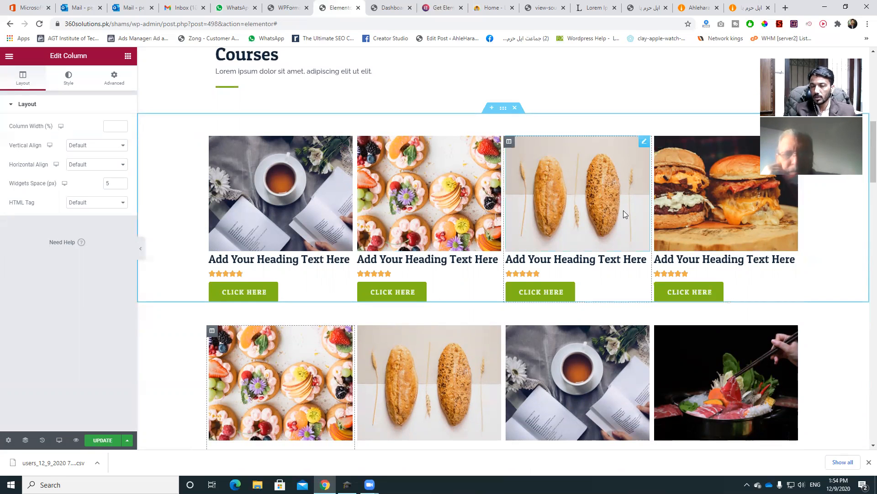
Step: Compare the rebuilt course row with the original four-course row below it for matching layout and style
scroll(624, 224, "down", 2)
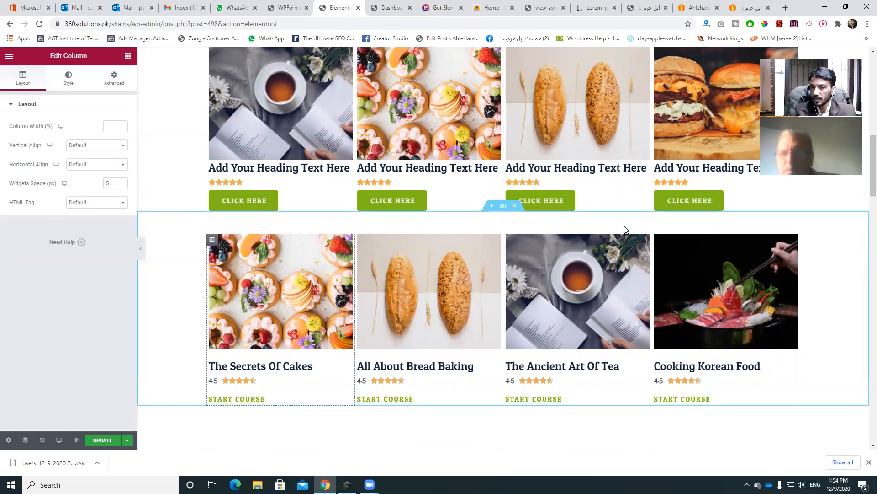
scroll(626, 229, "up", 3)
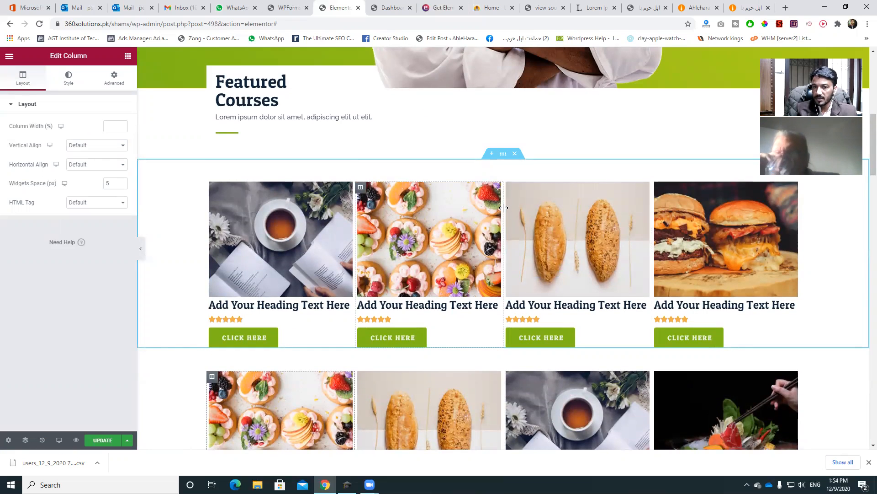
scroll(504, 214, "up", 1)
scroll(504, 219, "down", 3)
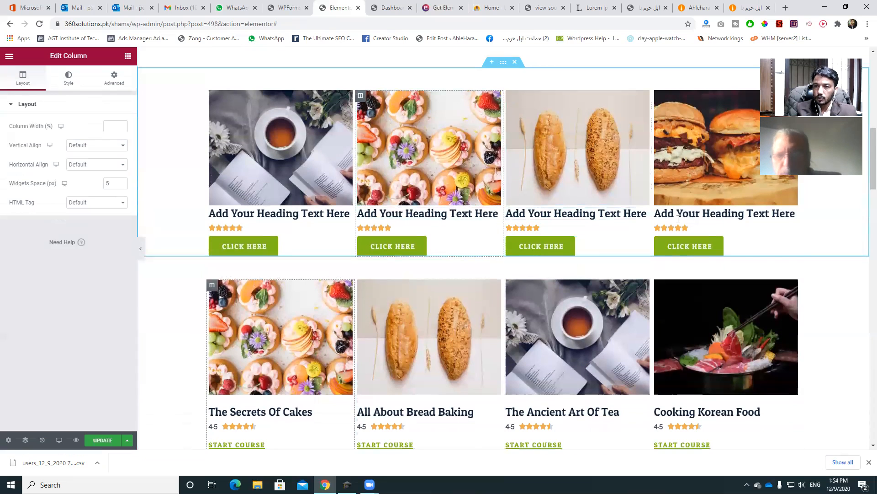
scroll(780, 249, "down", 1)
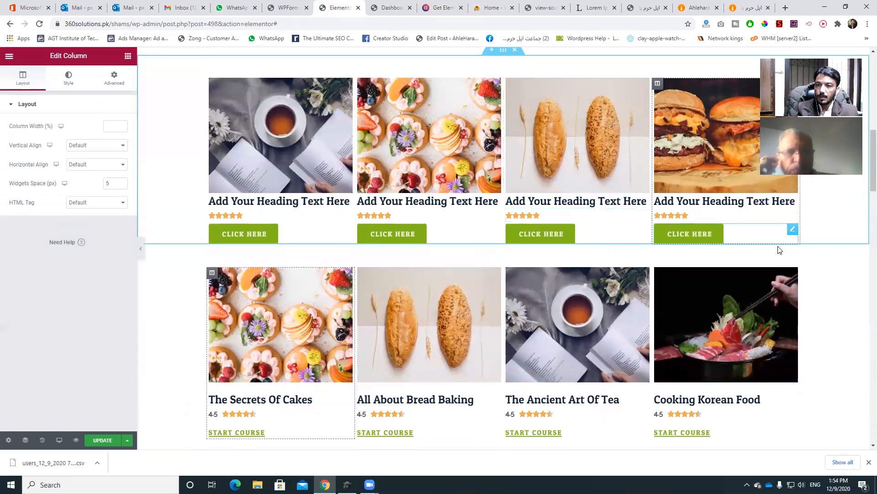
scroll(780, 250, "down", 2)
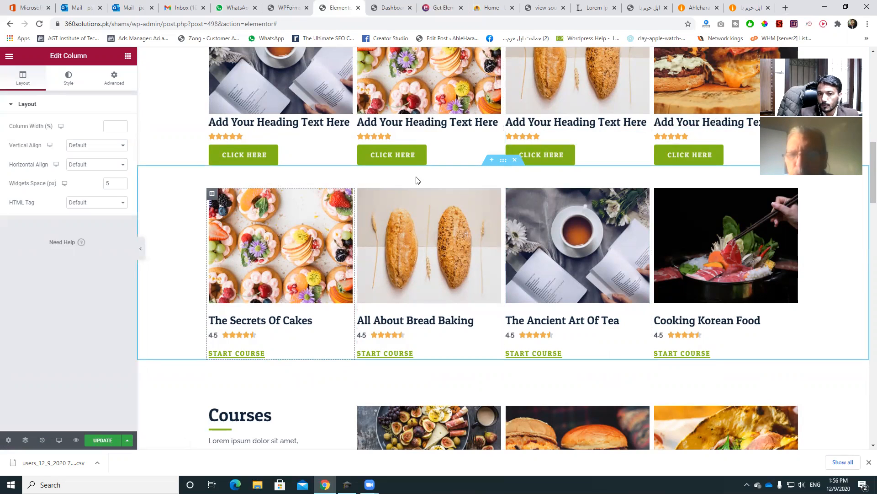
Step: Open the original four-course section's layout settings and dismiss the Meet Right Click hint
left_click(504, 162)
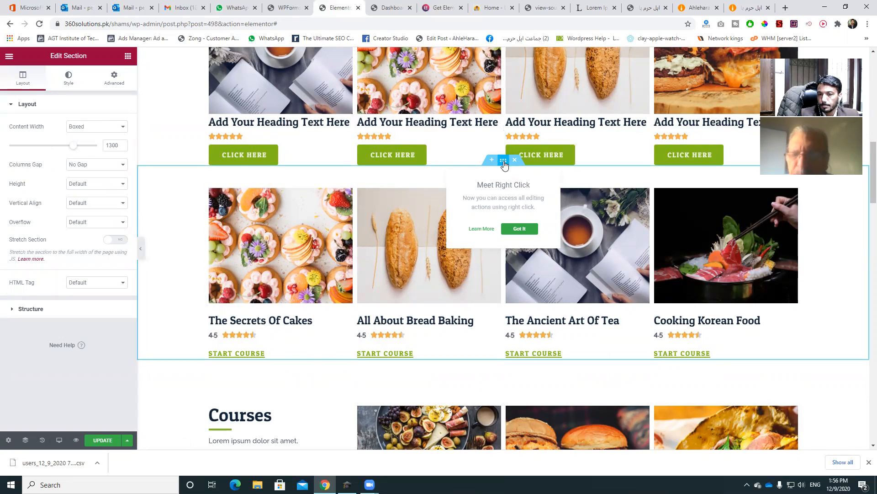
left_click(610, 178)
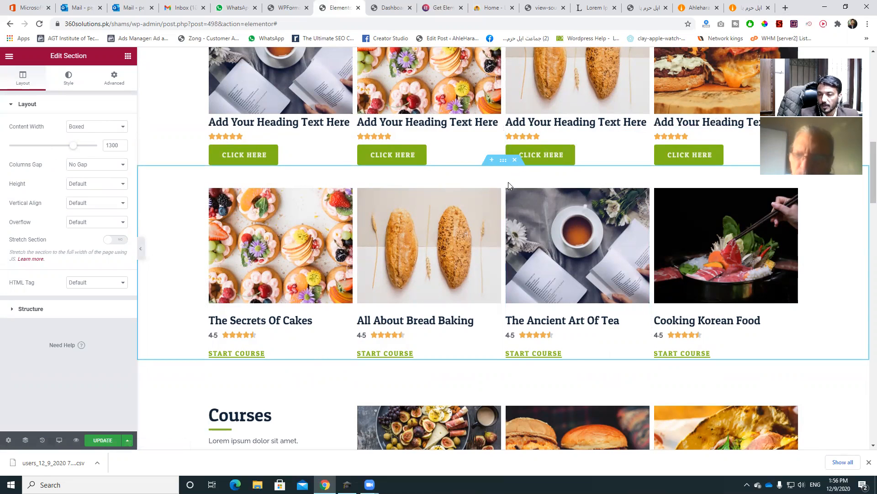
scroll(509, 187, "down", 1)
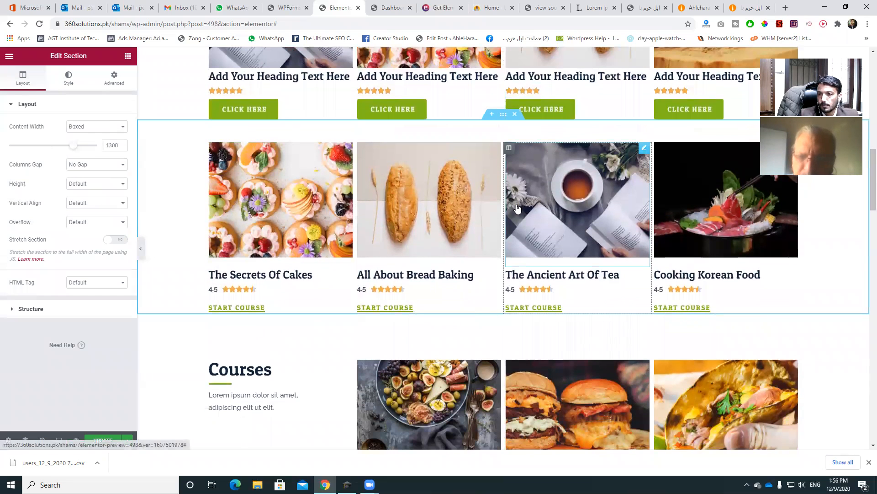
scroll(517, 209, "up", 1)
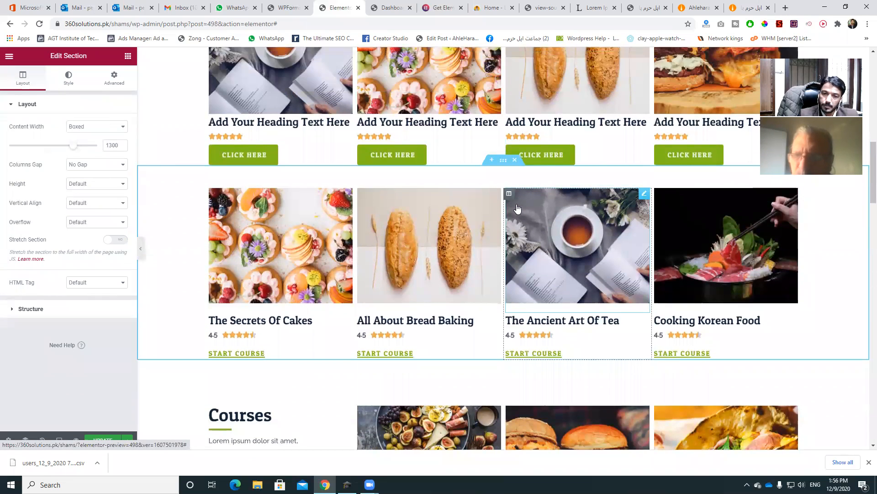
left_click(505, 163)
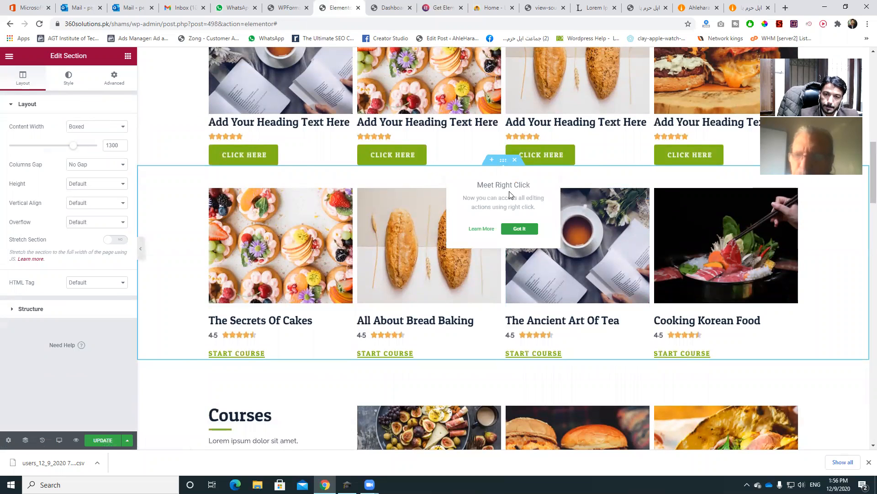
left_click(587, 179)
left_click(505, 164)
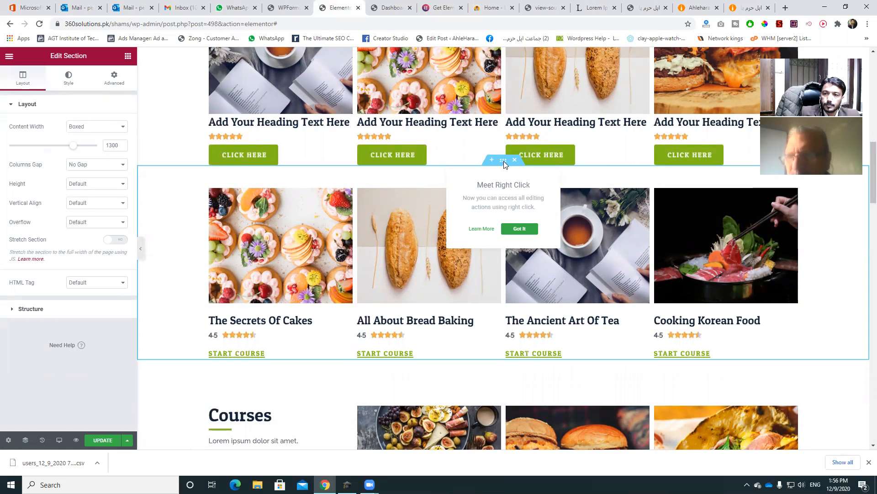
left_click(521, 229)
Step: Review the page from the chef banner down through the rebuilt and original course rows
scroll(498, 186, "up", 7)
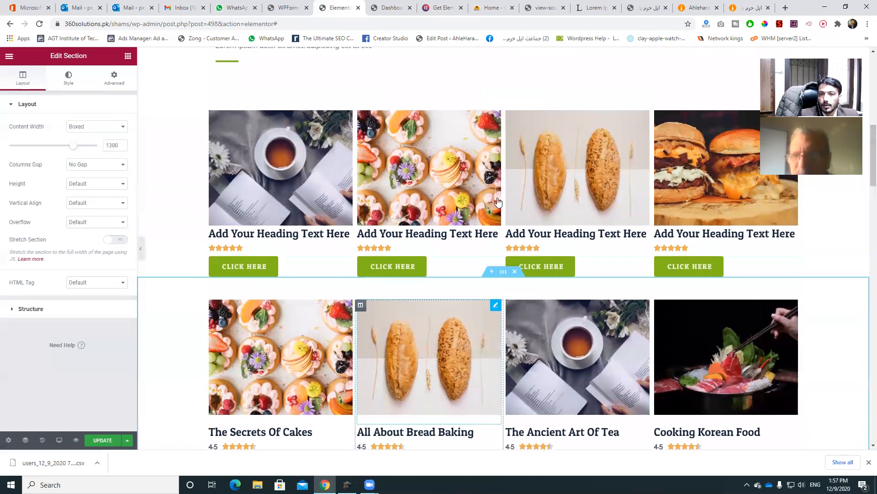
scroll(496, 199, "up", 5)
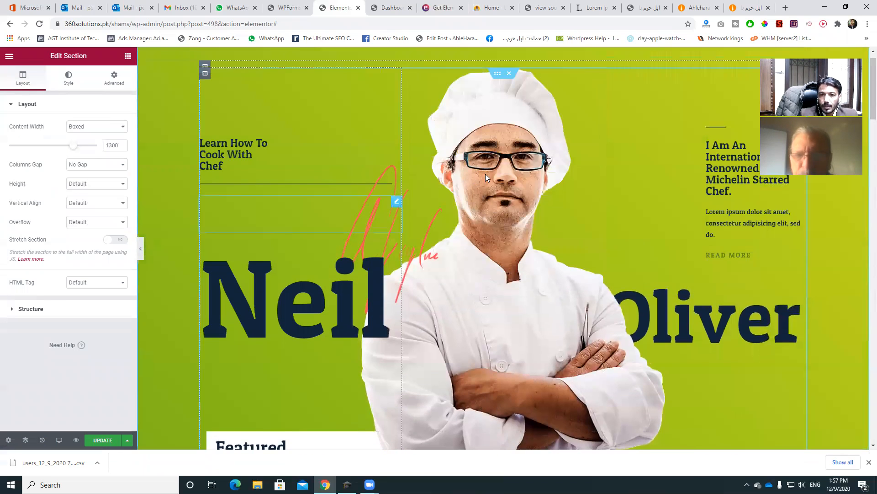
scroll(474, 182, "down", 5)
scroll(473, 182, "down", 4)
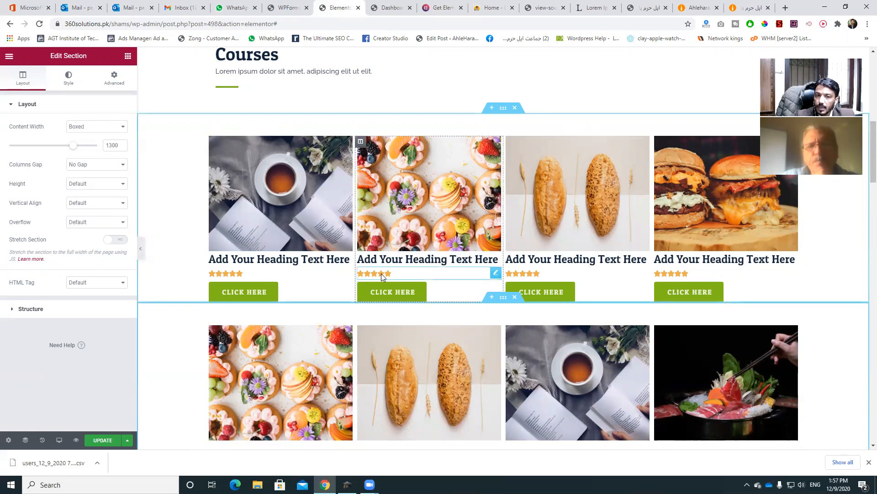
scroll(337, 268, "down", 2)
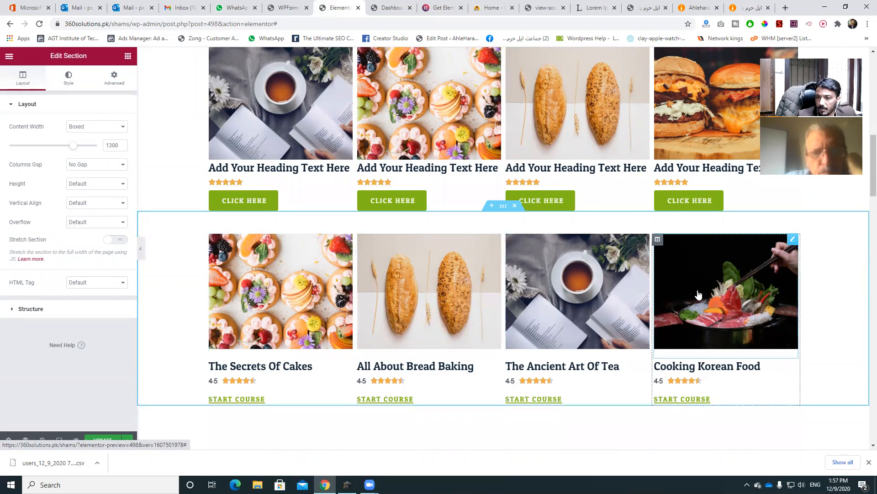
scroll(697, 295, "up", 4)
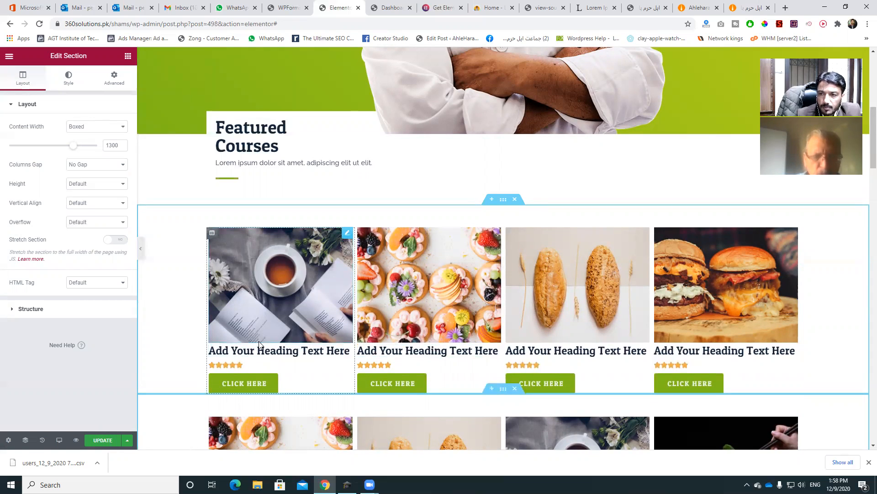
Step: Update the page and open its preview to inspect the rebuilt course row under Featured Courses
left_click(102, 440)
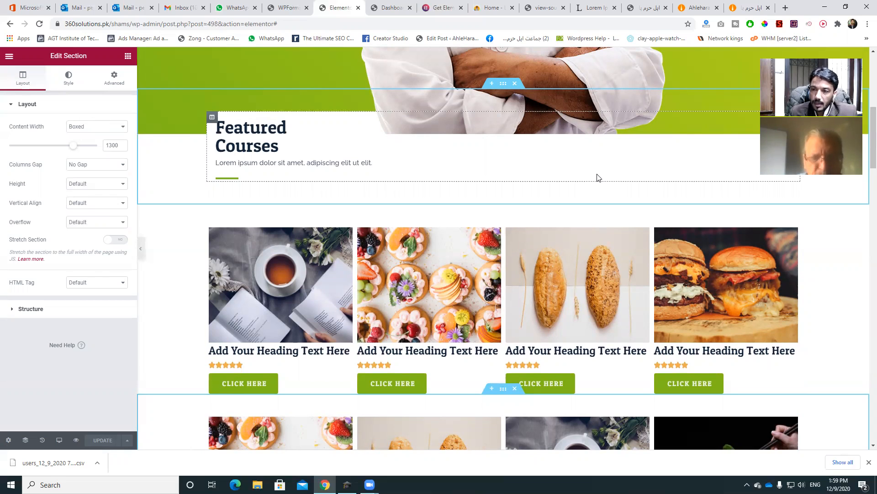
left_click(76, 440)
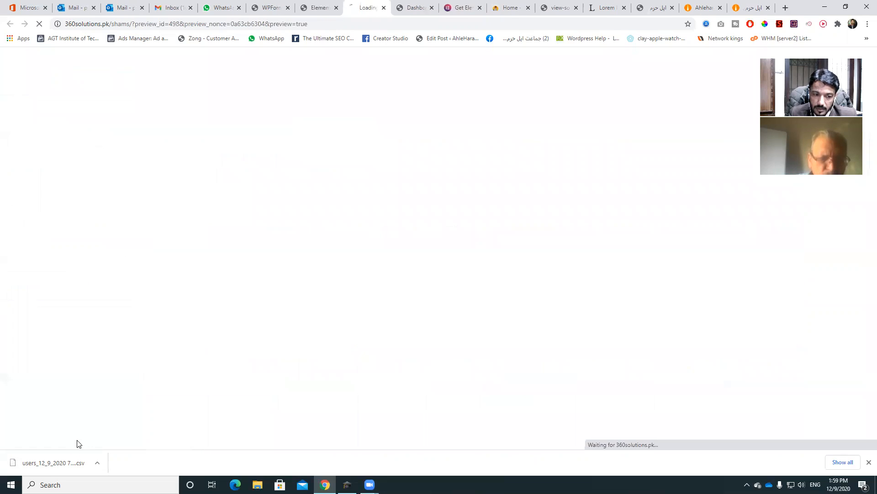
left_click(316, 9)
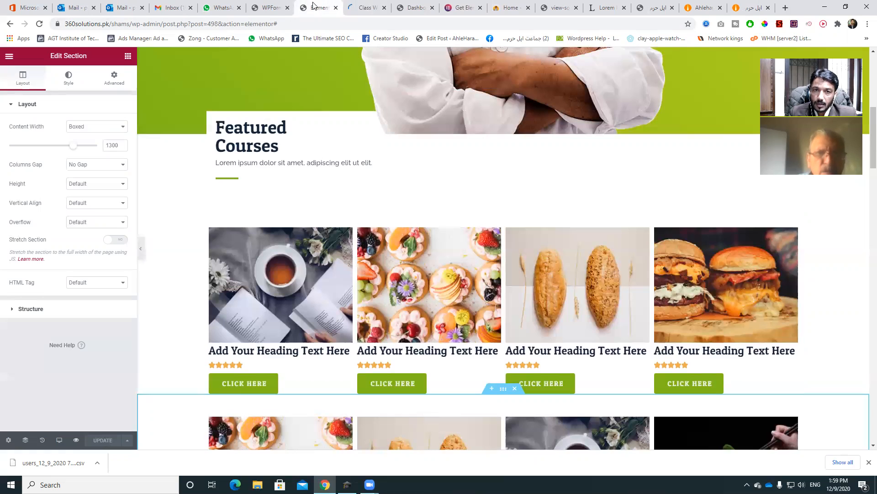
left_click(366, 7)
scroll(425, 184, "down", 12)
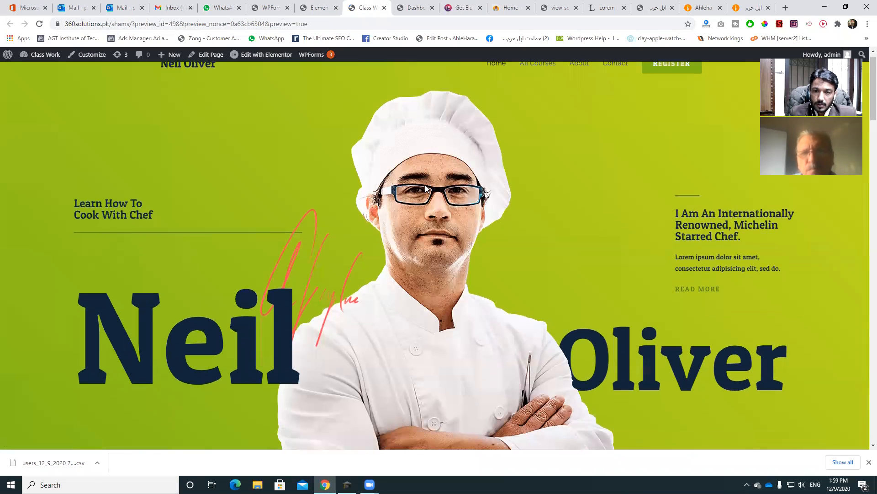
scroll(425, 189, "up", 2)
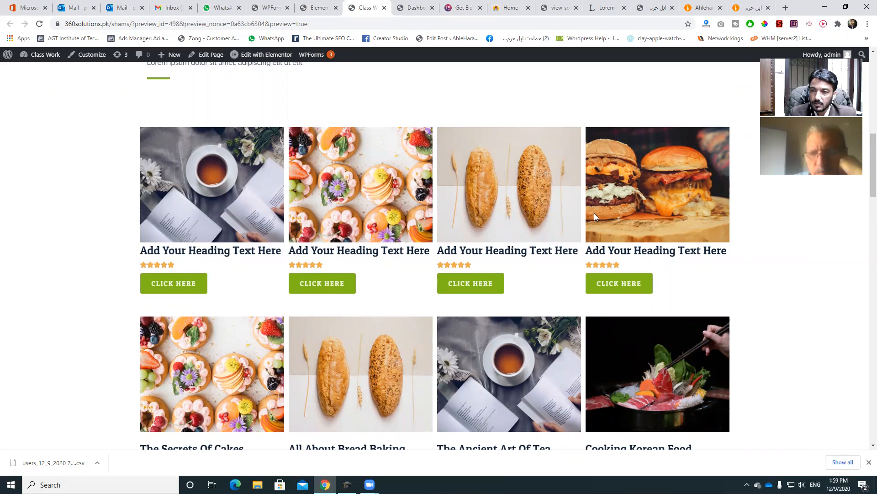
scroll(393, 228, "down", 4)
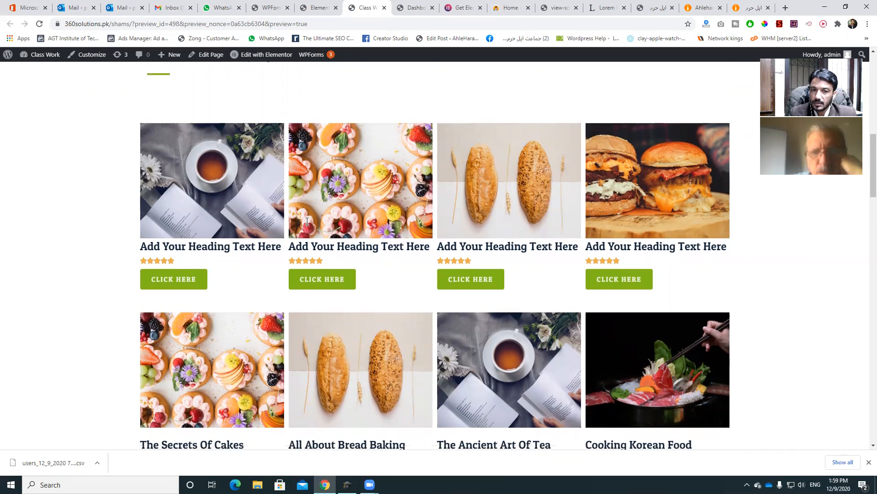
Step: Compare the previewed page's banner and course rows with the same sections in the Elementor editor
left_click(318, 6)
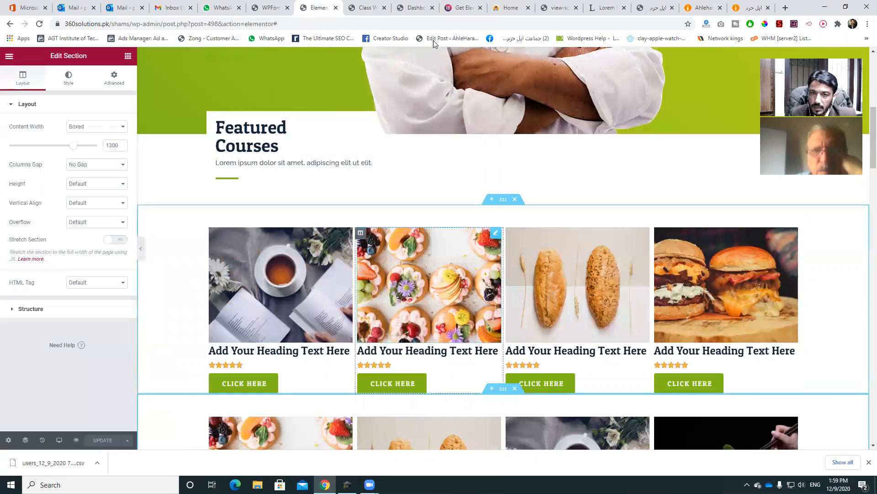
left_click(349, 5)
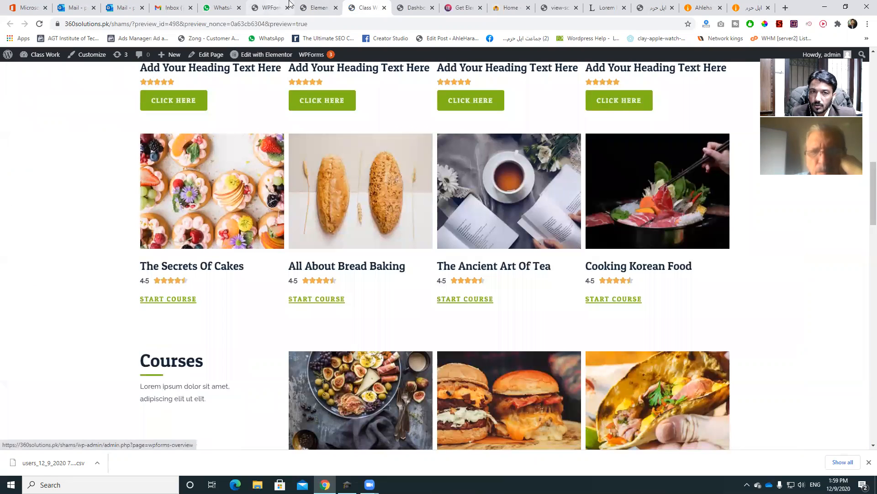
left_click(318, 6)
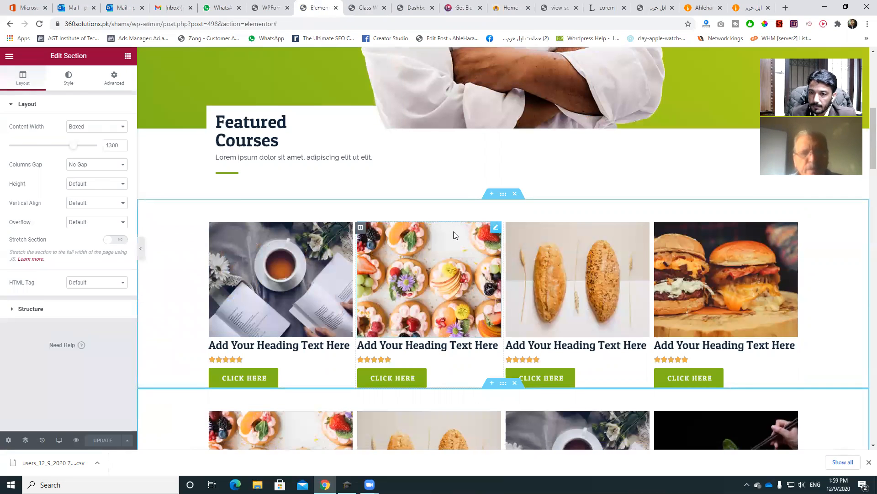
scroll(454, 235, "down", 5)
scroll(454, 233, "up", 8)
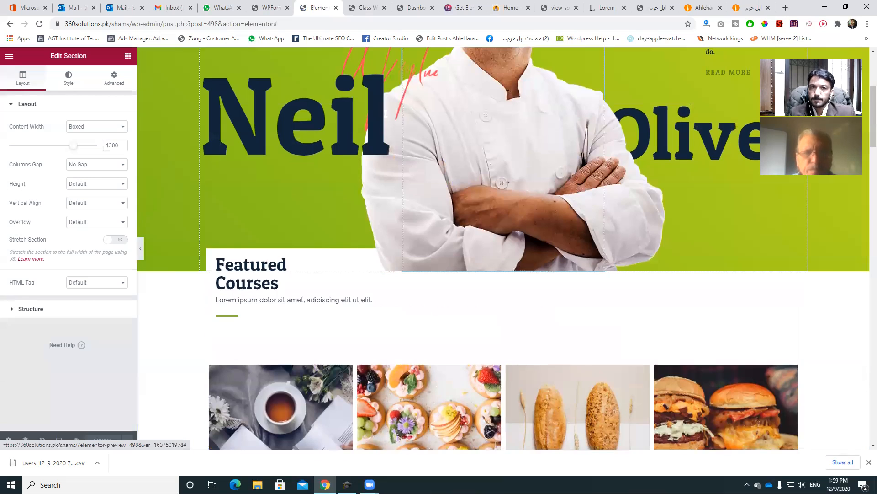
left_click(365, 7)
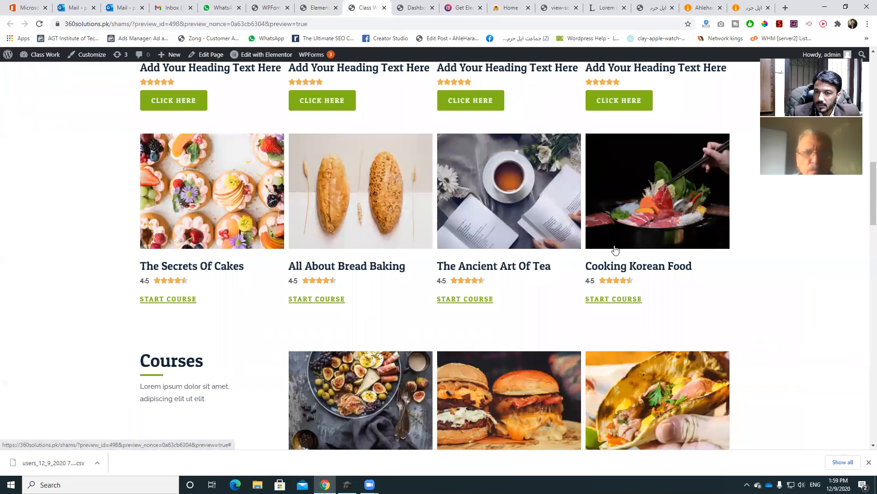
scroll(440, 205, "up", 5)
scroll(441, 198, "up", 2)
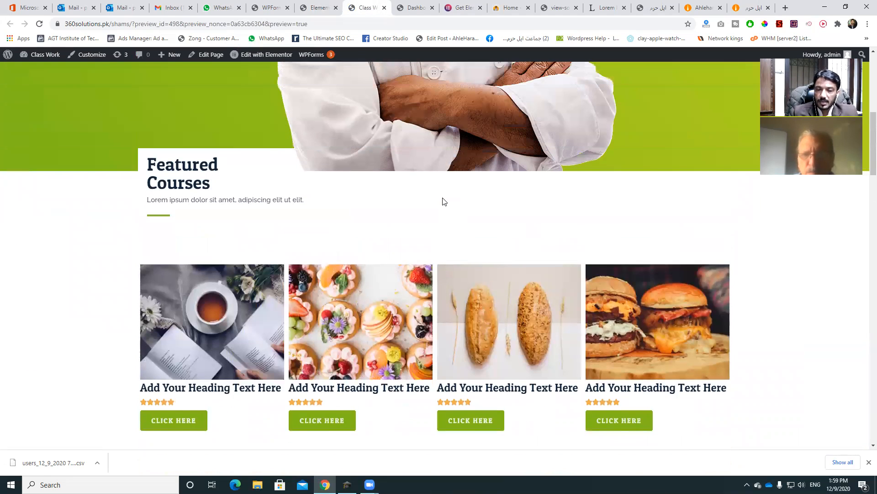